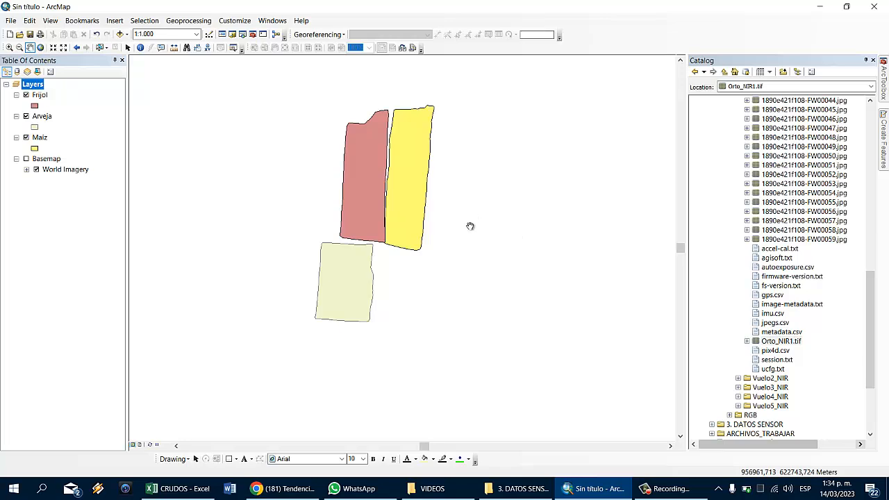
Switch from the crop plot map to the 3. DATOS SENSOR folder in File Explorer.
scroll(465, 219, "down", 1)
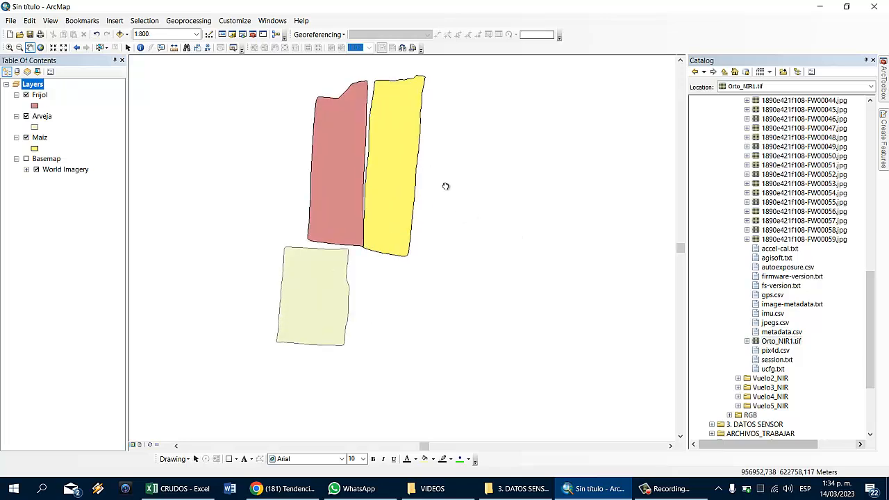
left_click_drag(450, 195, 472, 232)
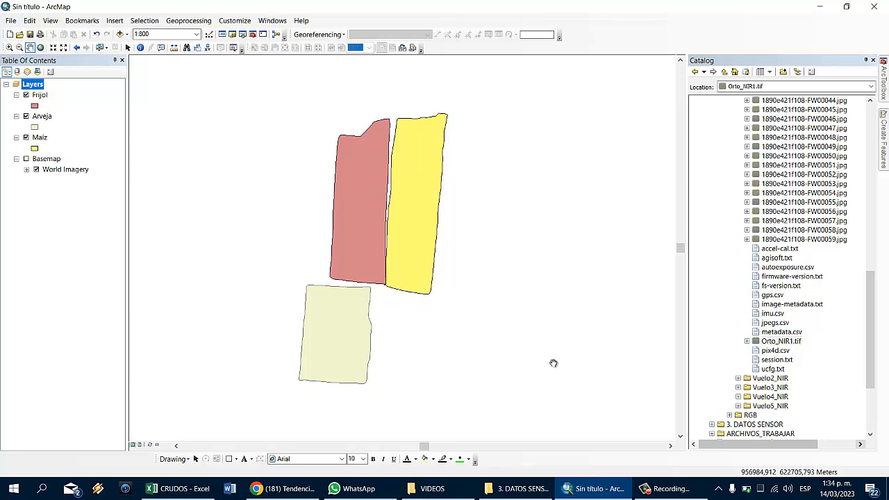
left_click(516, 489)
left_click(434, 314)
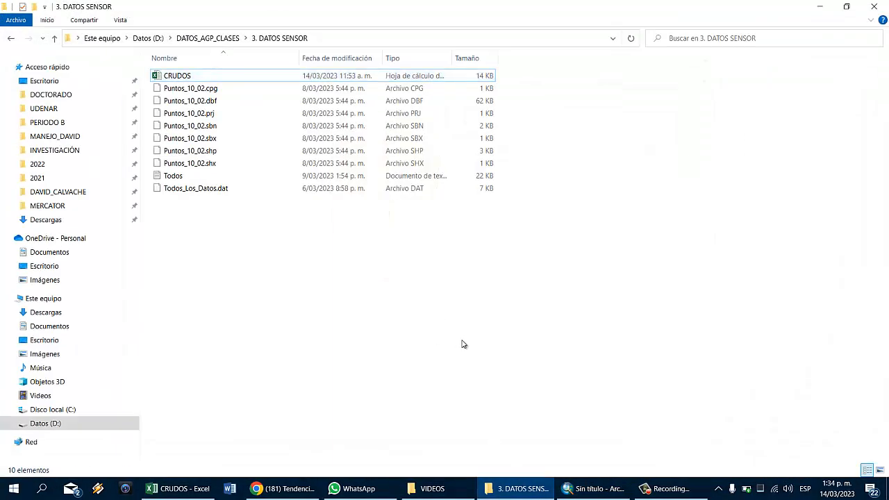
Switch to Chrome and look through the FluorPen & PAR FluorPen product page, including its key features.
left_click(285, 488)
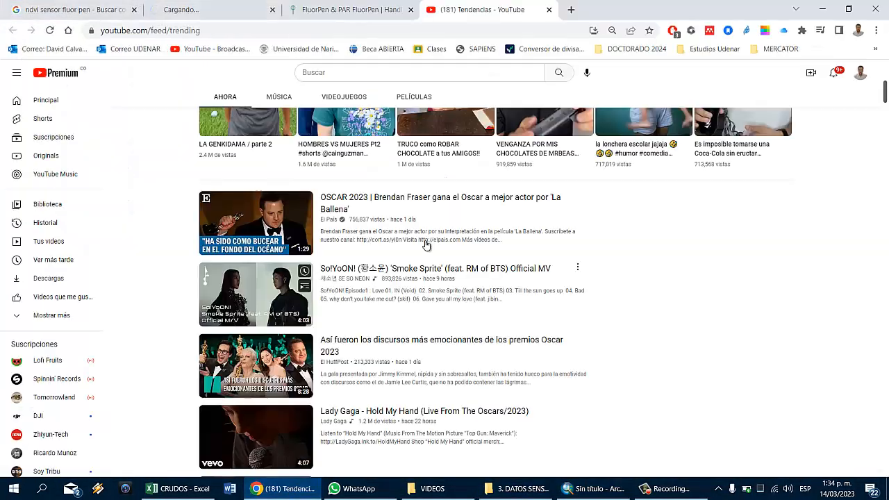
left_click(351, 10)
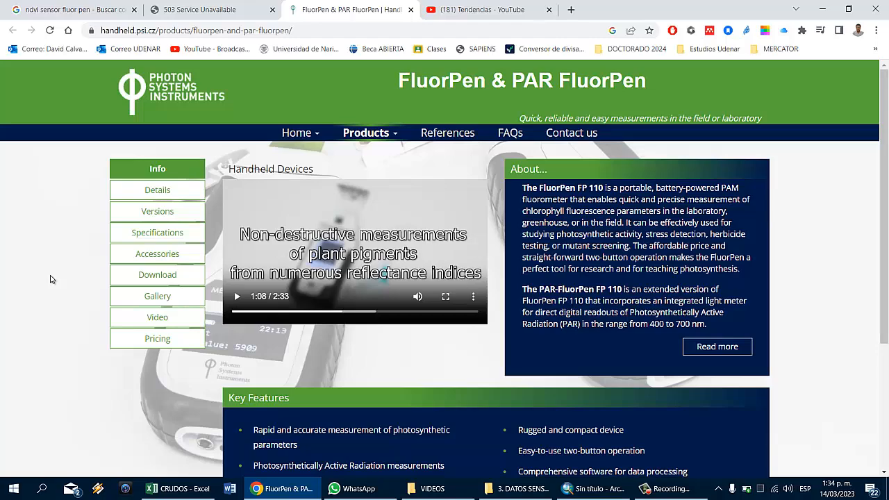
scroll(50, 279, "down", 3)
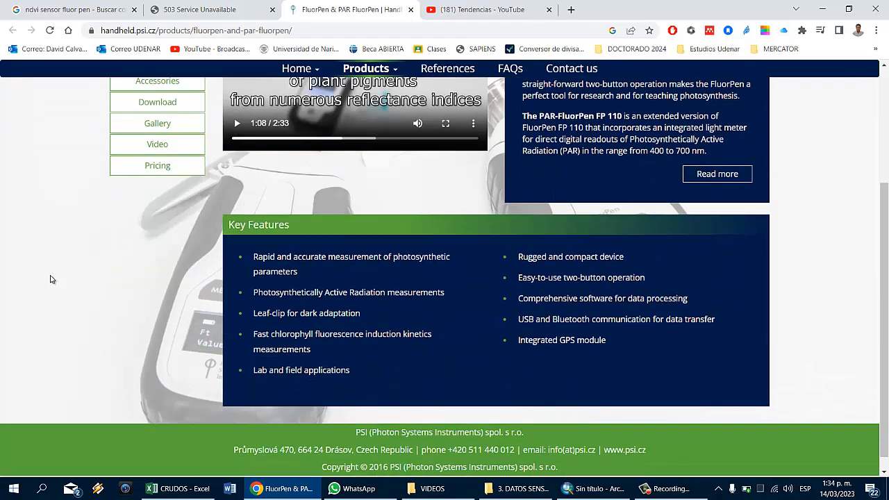
scroll(50, 279, "up", 2)
scroll(50, 279, "up", 2)
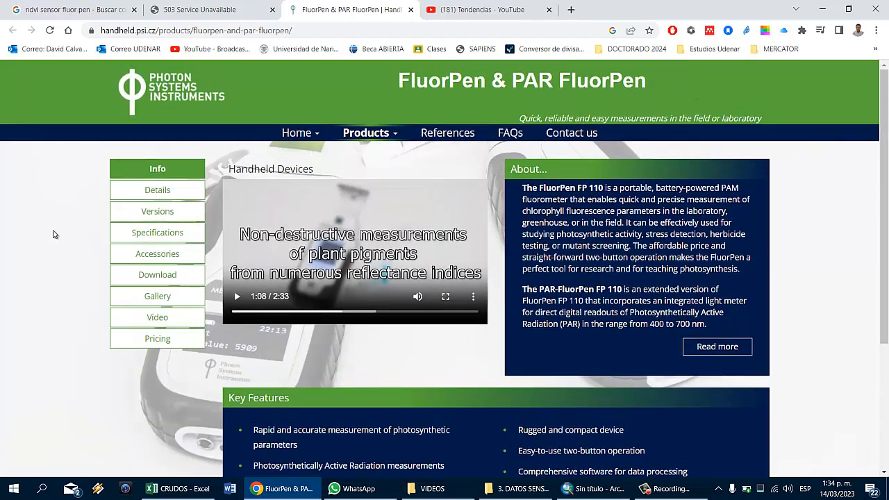
Show the image results for "ndvi sensor fluor pen" and view the PlantPen NDVI & PRI image in a new tab.
left_click(56, 10)
left_click(163, 124)
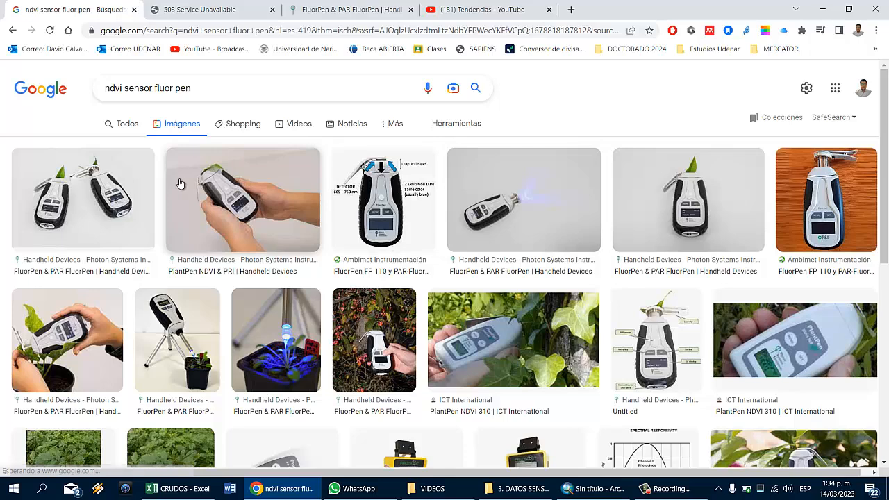
right_click(228, 184)
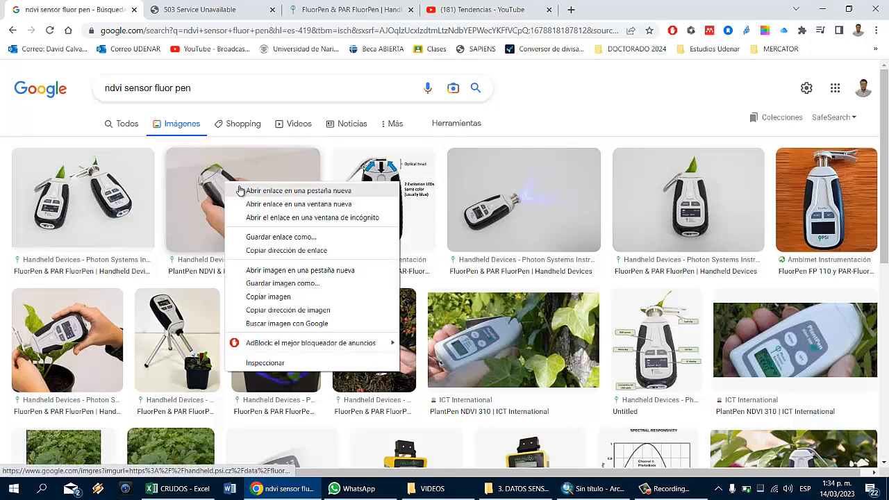
left_click(238, 190)
left_click(215, 6)
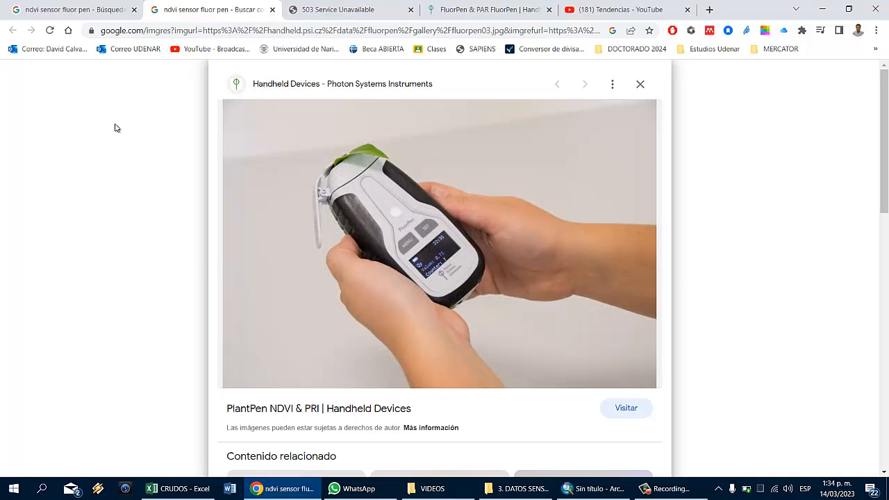
Return to the image results and preview the PlantPen NDVI 310 and the FluorPen measuring a potted plant's leaf.
left_click(66, 4)
left_click(513, 340)
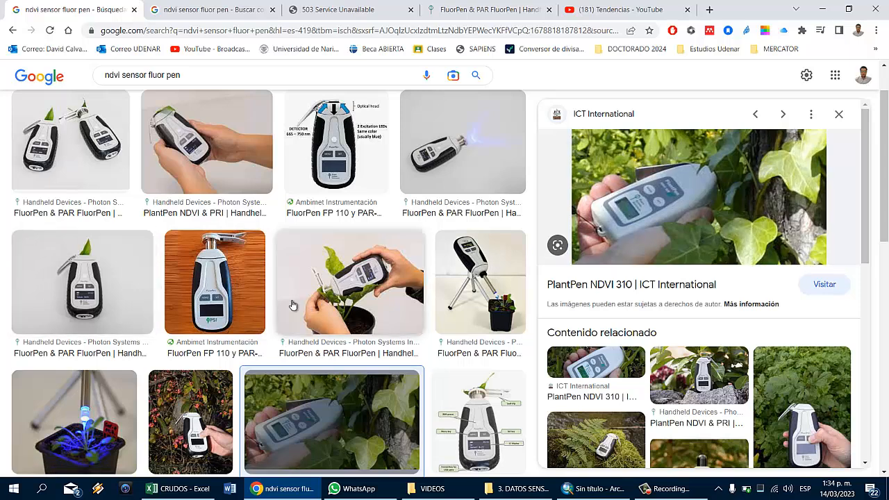
scroll(292, 305, "down", 1)
left_click(334, 236)
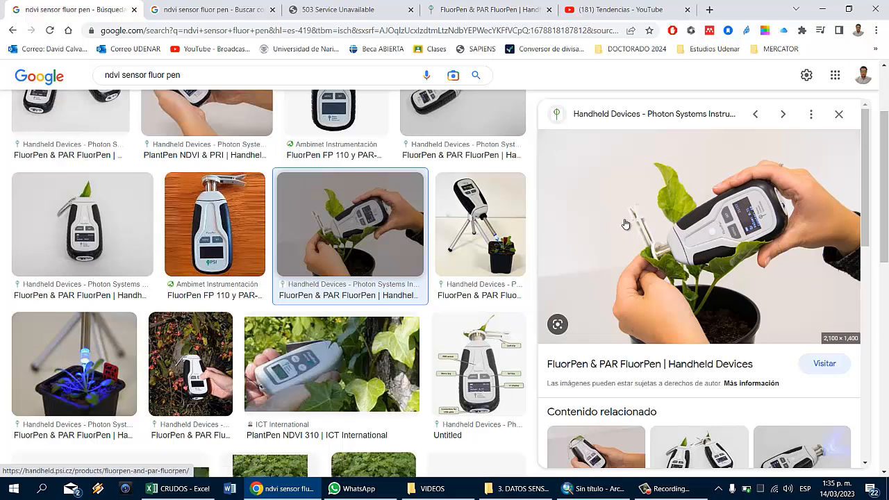
Launch the FluorPen program from the desktop and move its window higher on the screen.
key("super+d")
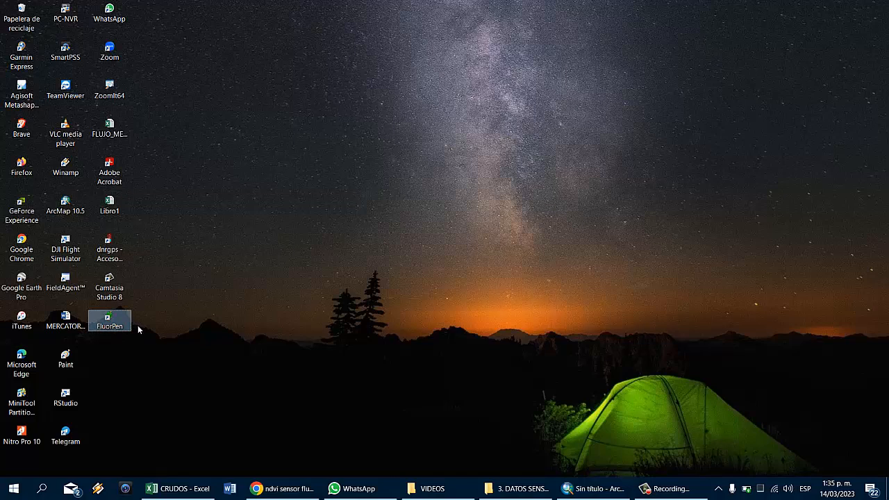
double_click(113, 320)
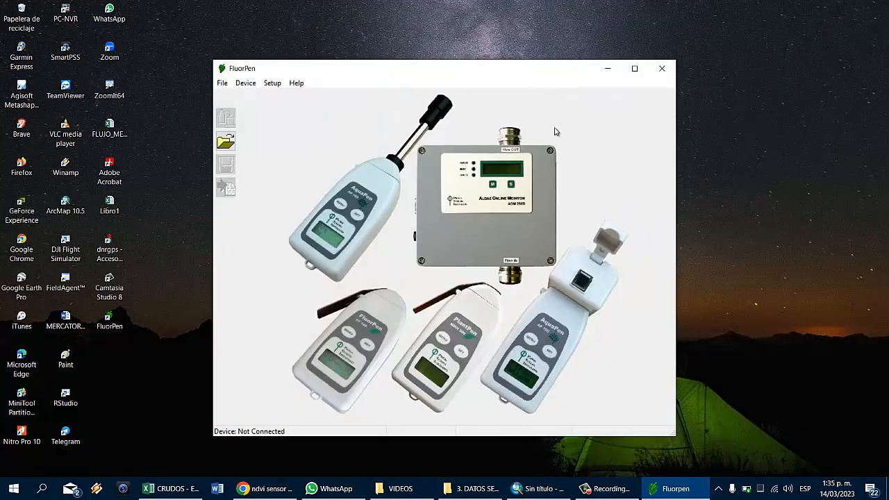
left_click_drag(438, 75, 452, 28)
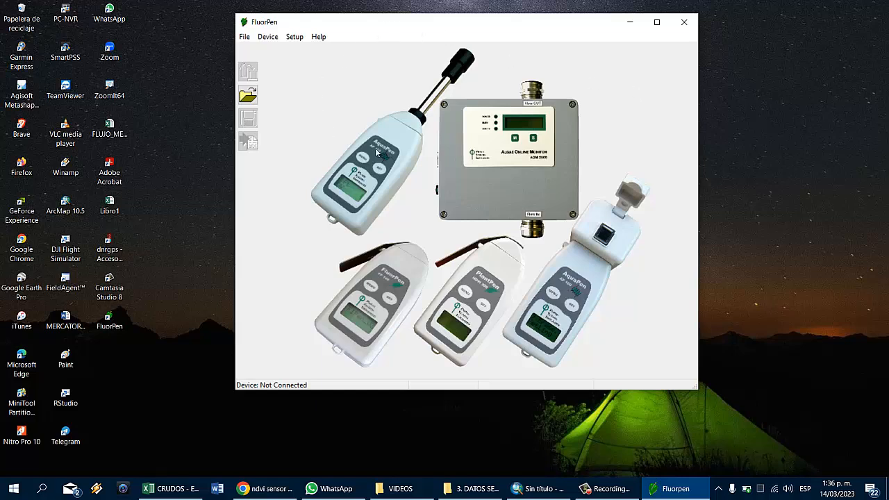
Load Todos_Los_Datos.dat from the 3. SENSOR folder and widen the window to show more measurement columns.
left_click(246, 38)
left_click(253, 49)
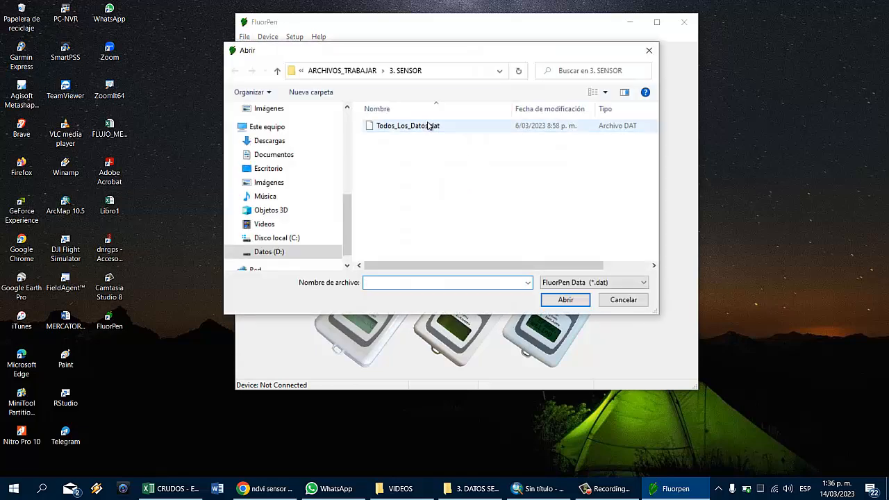
double_click(428, 125)
left_click_drag(508, 15, 365, 5)
left_click_drag(549, 378, 851, 421)
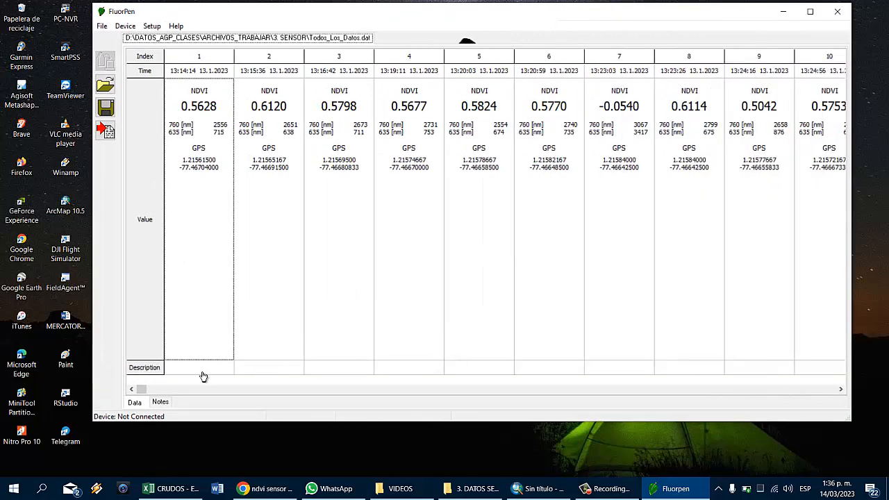
Go to measurement 266 and mark its index, date and time, and NDVI value with red annotations.
mouse_move(142, 389)
left_mouse_down()
mouse_move(165, 389)
mouse_move(139, 388)
left_mouse_up()
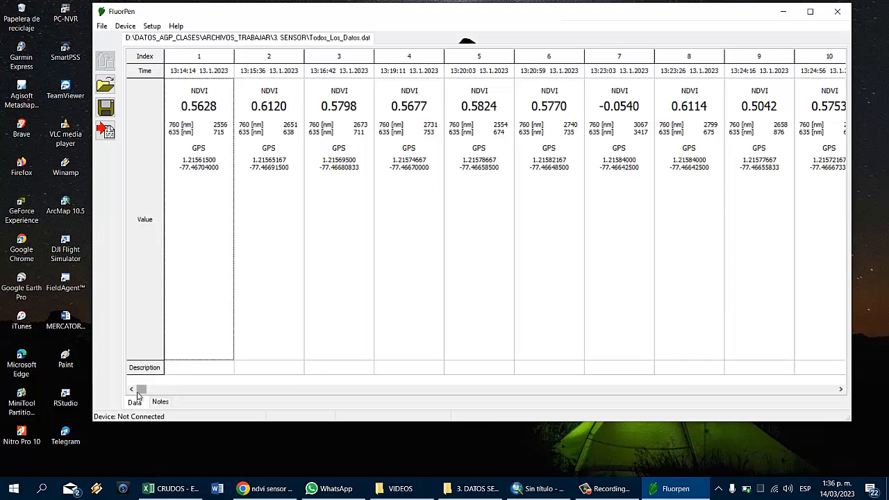
left_click_drag(142, 390, 678, 416)
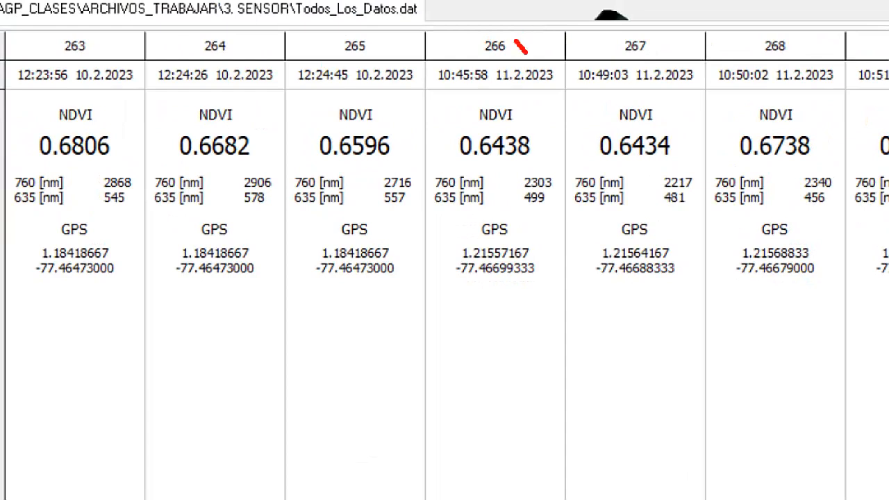
left_click_drag(527, 53, 564, 23)
left_click_drag(424, 89, 572, 88)
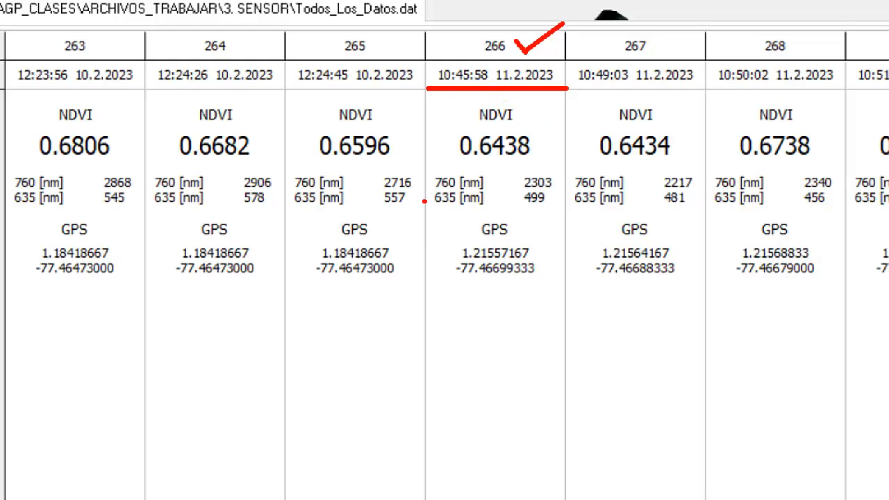
left_click_drag(430, 95, 550, 165)
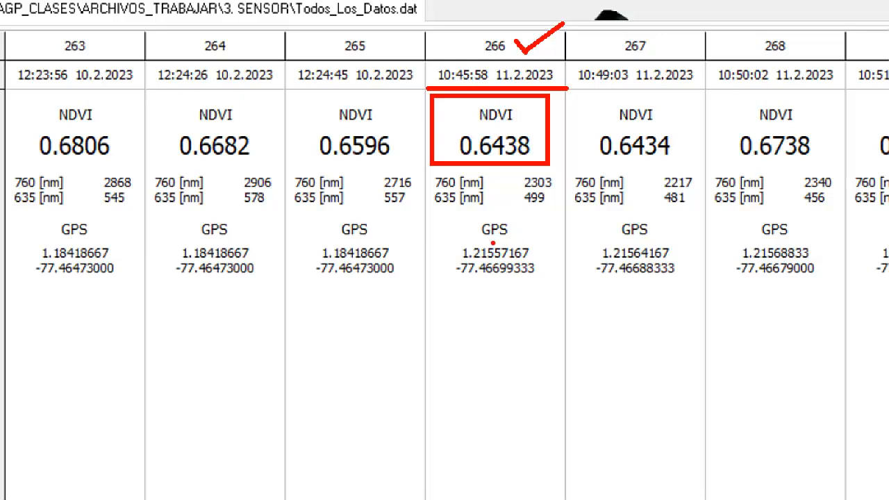
Mark the 760 nm and 635 nm readings and box the GPS coordinates of measurement 266, then exit annotation mode.
mouse_move(428, 183)
left_mouse_down()
mouse_move(426, 191)
mouse_move(387, 202)
mouse_move(410, 225)
mouse_move(379, 251)
left_mouse_up()
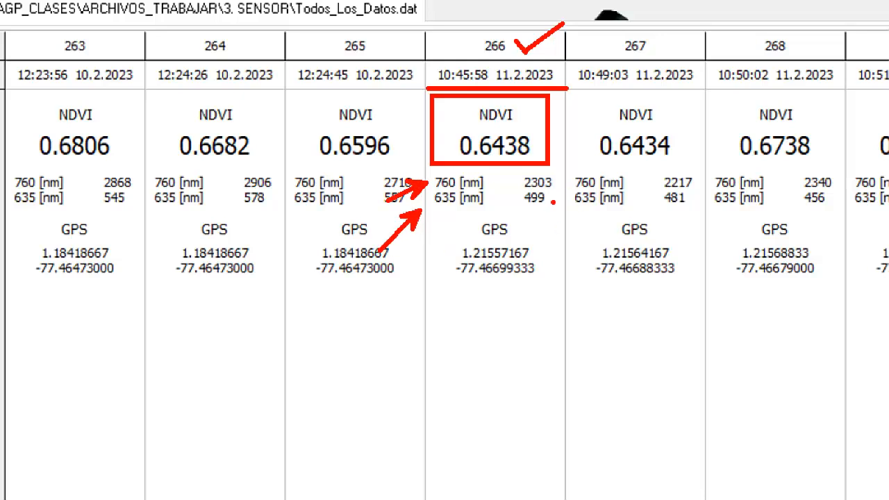
left_click_drag(522, 193, 566, 186)
left_click_drag(523, 208, 560, 204)
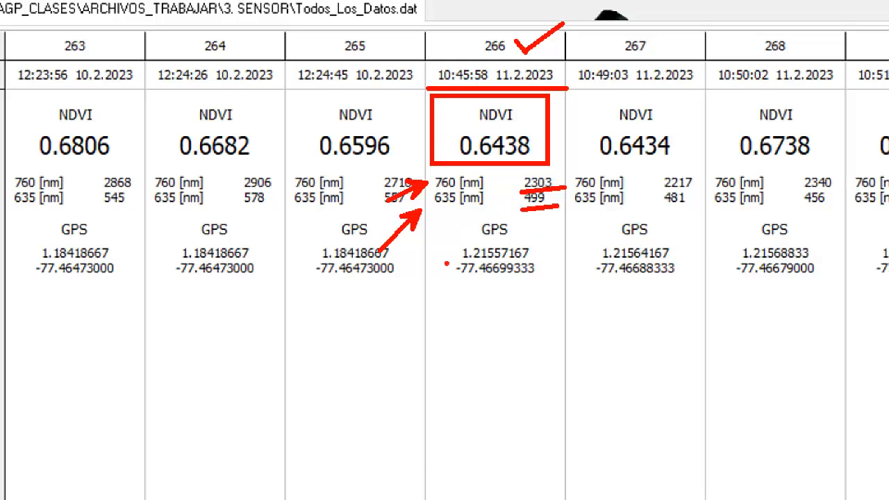
mouse_move(439, 212)
left_mouse_down()
mouse_move(562, 300)
mouse_move(555, 289)
left_mouse_up()
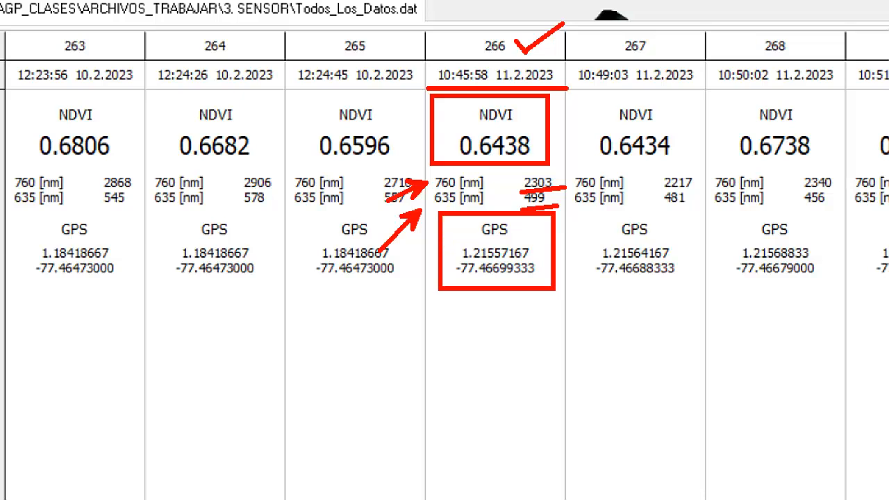
key("Escape")
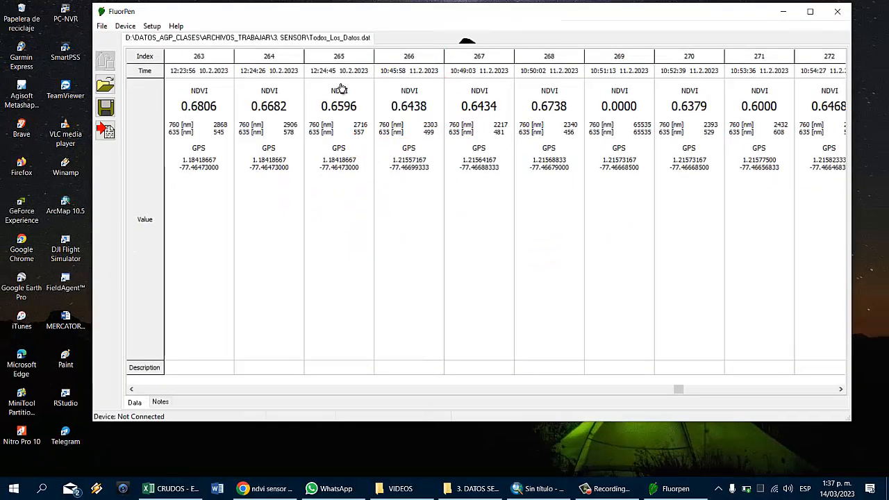
Go to measurement 161 and mark its date, its NDVI and wavelength readings, and its empty GPS area.
left_click_drag(680, 390, 445, 396)
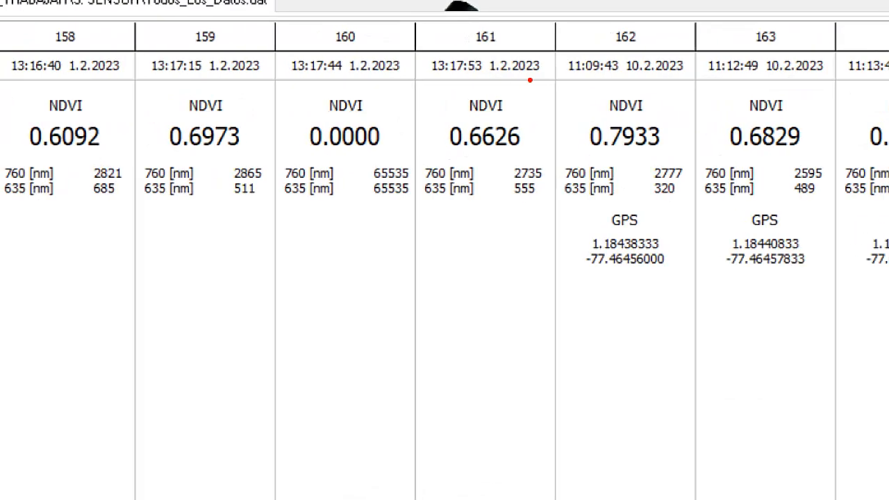
left_click_drag(491, 78, 456, 131)
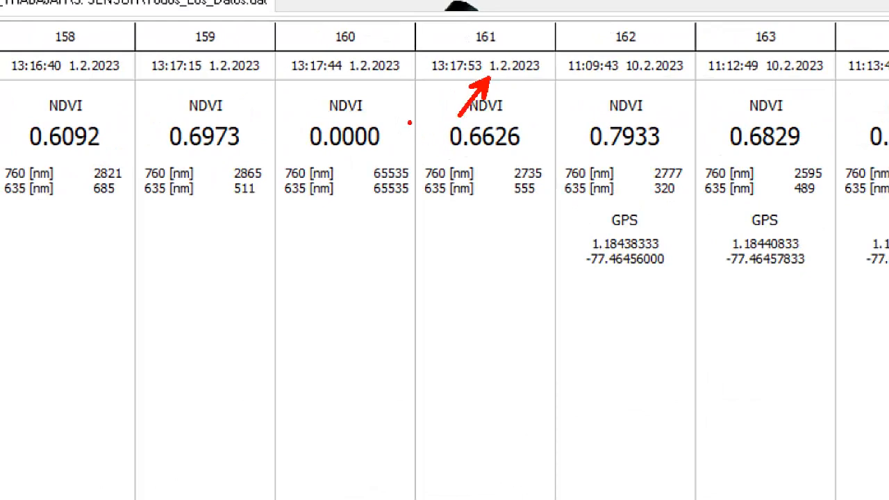
mouse_move(394, 93)
left_mouse_down()
mouse_move(580, 199)
mouse_move(554, 202)
left_mouse_up()
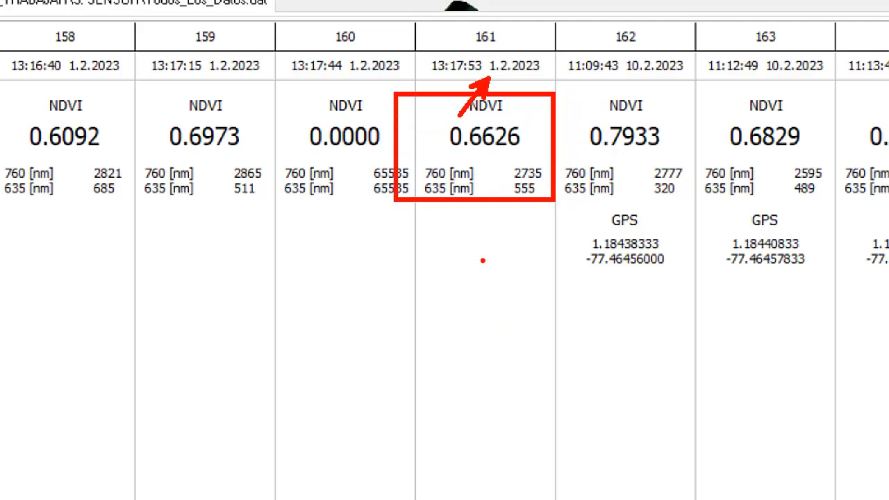
left_click_drag(469, 263, 483, 351)
left_click_drag(491, 215, 461, 251)
left_click_drag(457, 218, 498, 243)
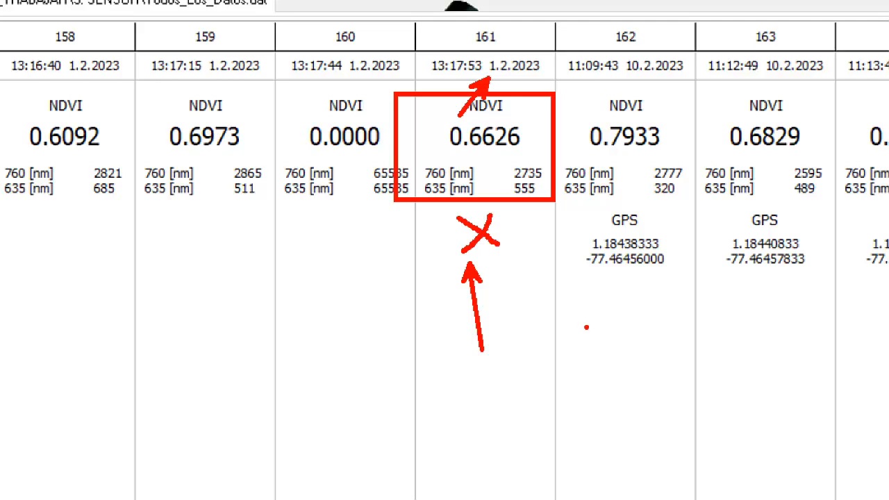
Circle the GPS coordinates of measurement 162, underline its date with an arrow, and exit annotation mode.
mouse_move(640, 208)
left_mouse_down()
mouse_move(584, 306)
mouse_move(559, 224)
left_mouse_up()
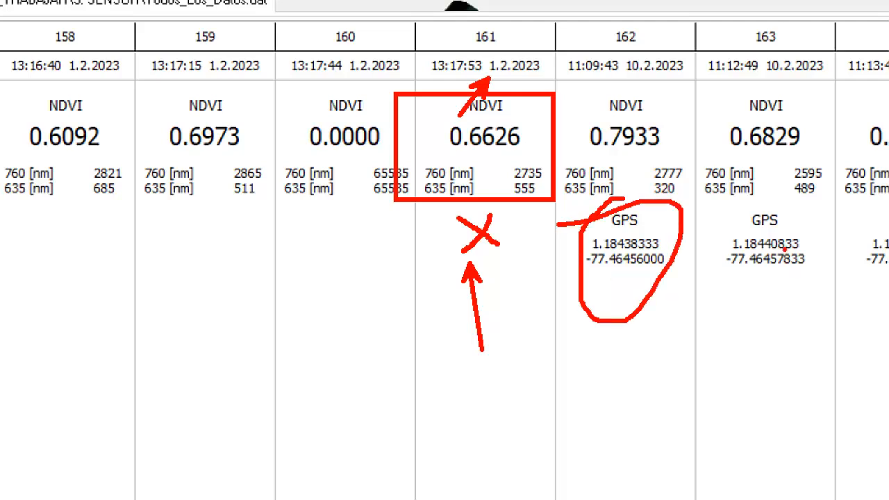
left_click_drag(625, 82, 683, 78)
left_click_drag(645, 192, 645, 90)
key("Escape")
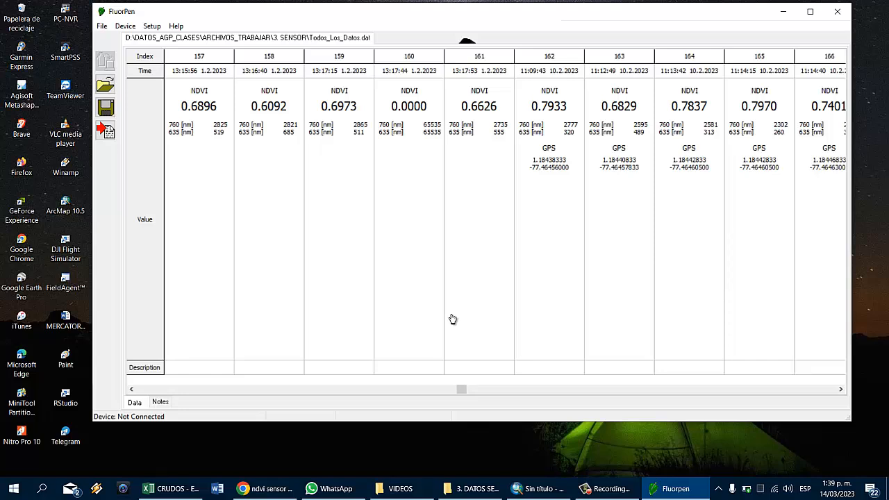
Examine the export parameters for the sensor data and close them without exporting.
left_click_drag(463, 389, 193, 404)
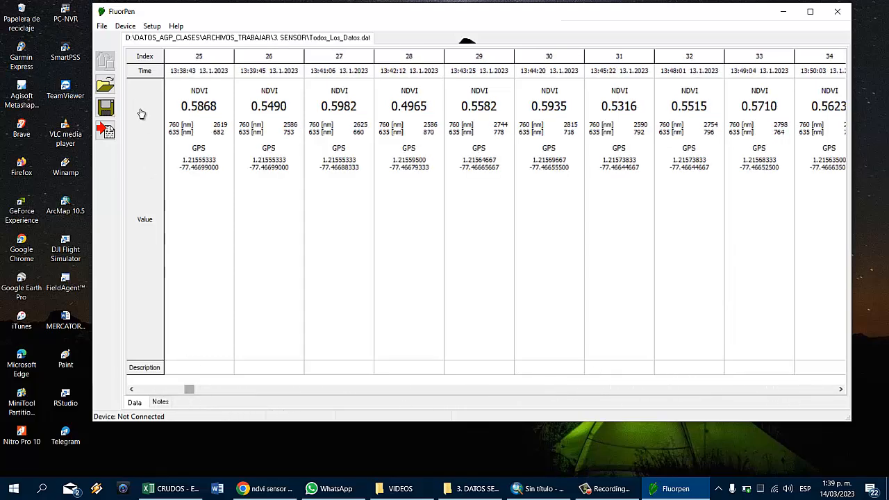
left_click(105, 130)
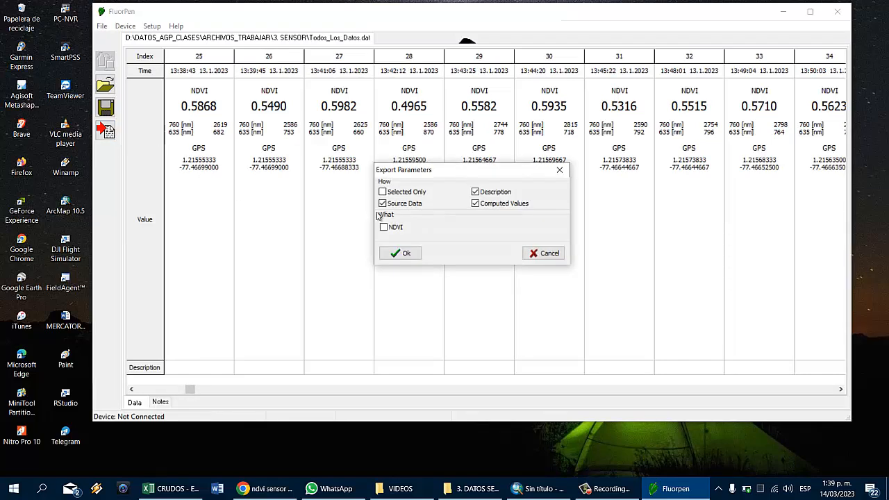
left_click(549, 254)
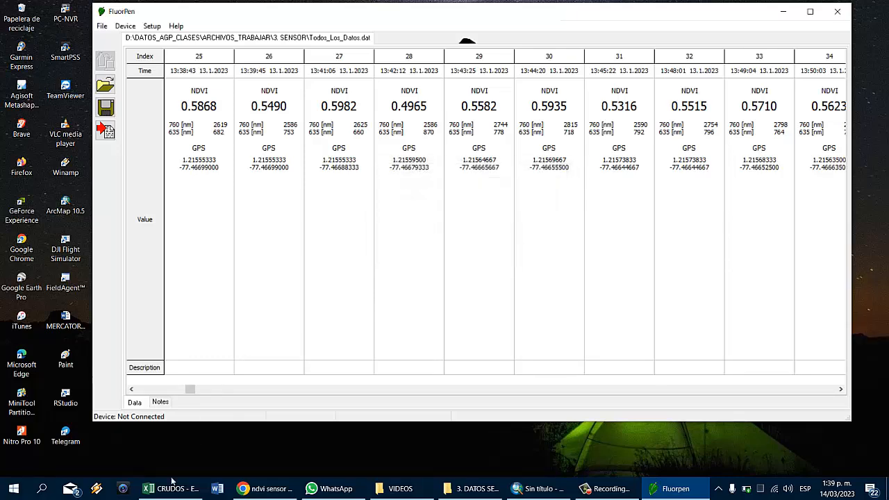
Switch to the CRUDOS workbook in Excel and select an empty cell beside the sensor table.
left_click(171, 489)
left_click(296, 286)
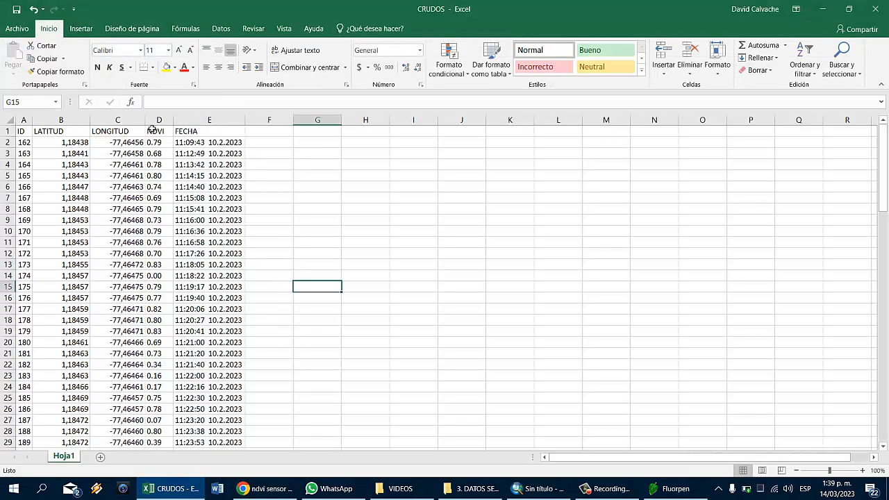
Try to fit the widths of columns A to E of the sensor table to their contents.
left_click_drag(28, 121, 208, 121)
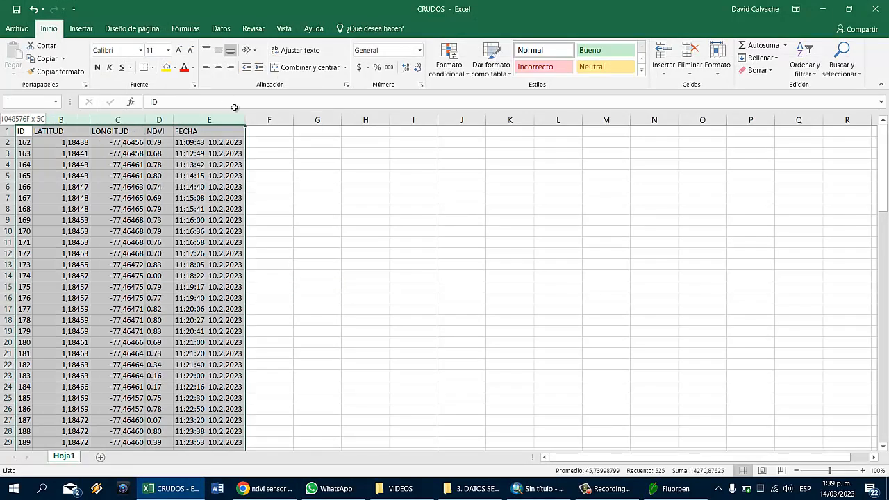
double_click(146, 120)
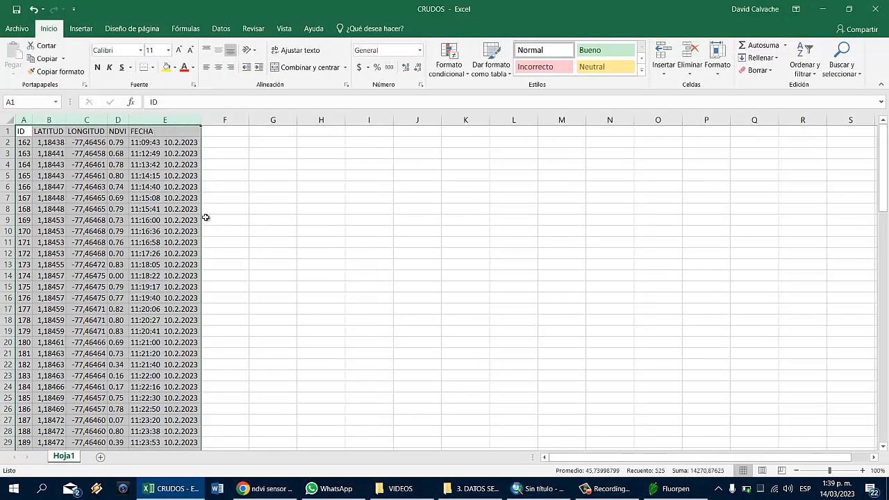
key("ctrl+z")
left_click(336, 211)
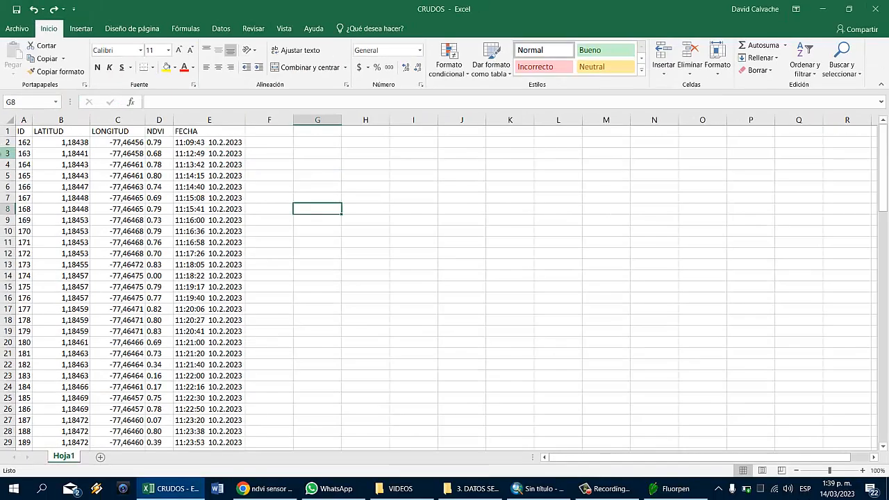
Look through the sensor table's records down to measurement 265 in the last row.
scroll(365, 410, "down", 13)
scroll(183, 279, "down", 9)
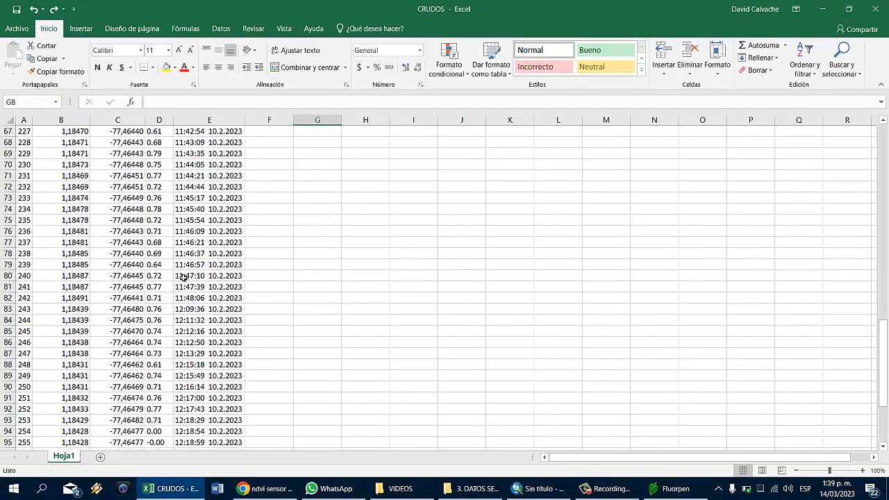
scroll(361, 347, "down", 6)
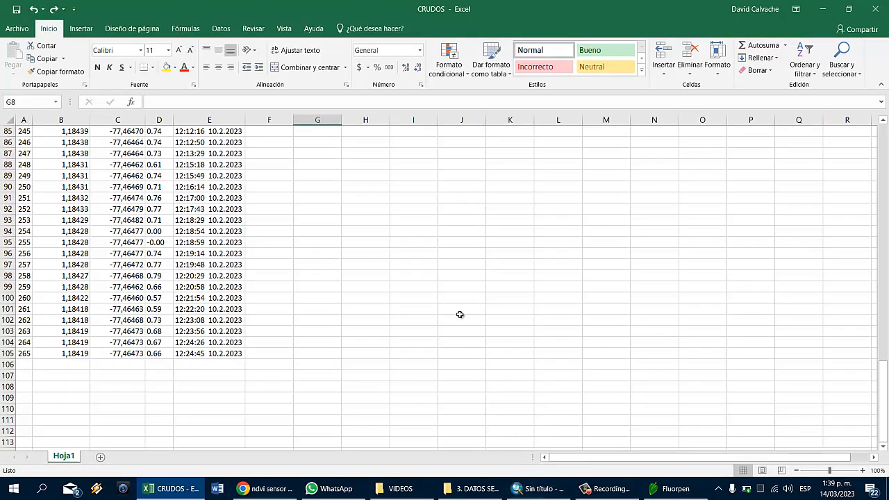
Close the FluorPen program and switch to ArcMap to view the crop plot polygons.
left_click(674, 489)
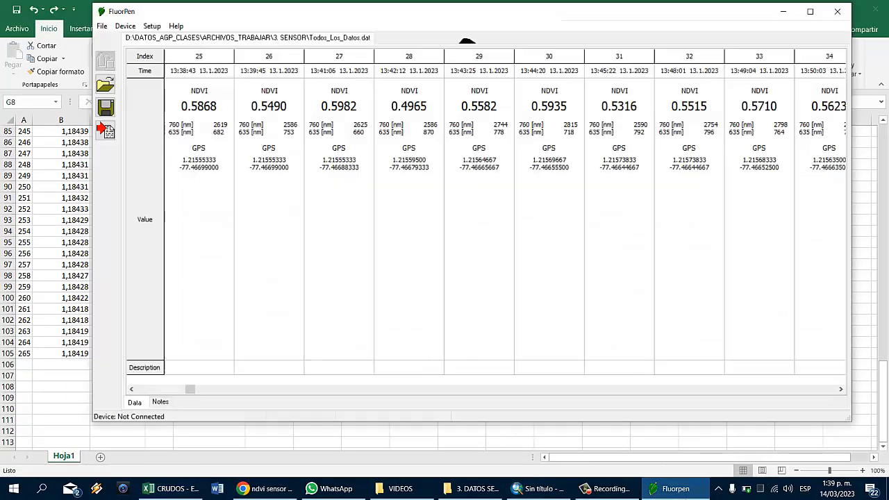
left_click(835, 15)
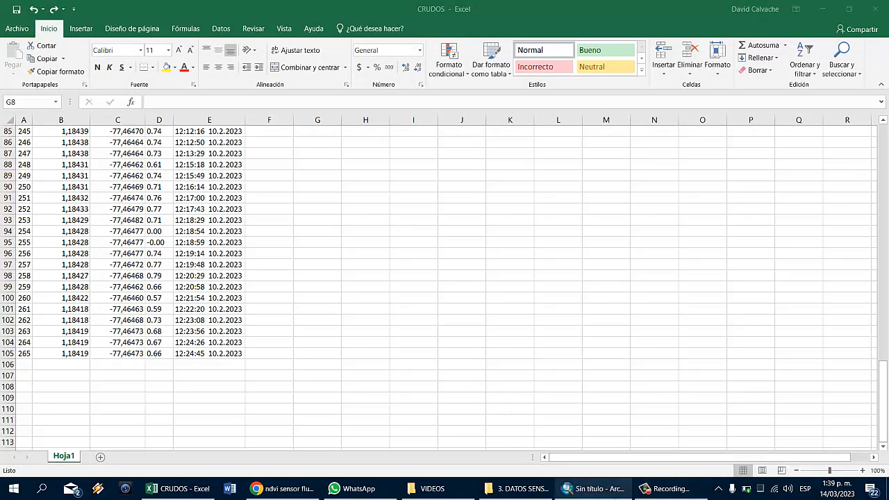
left_click(596, 488)
left_click_drag(454, 199, 495, 186)
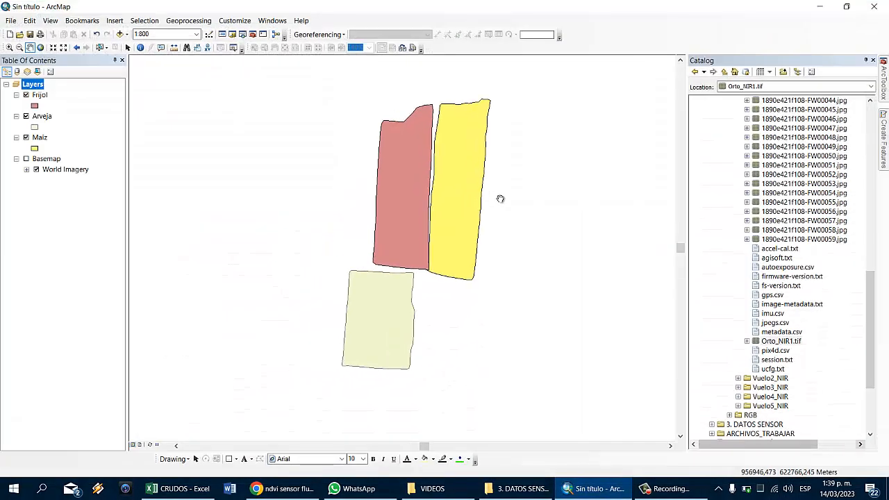
Return to the CRUDOS workbook, go back to the start of the sensor table, and select an empty cell beside it.
mouse_move(668, 492)
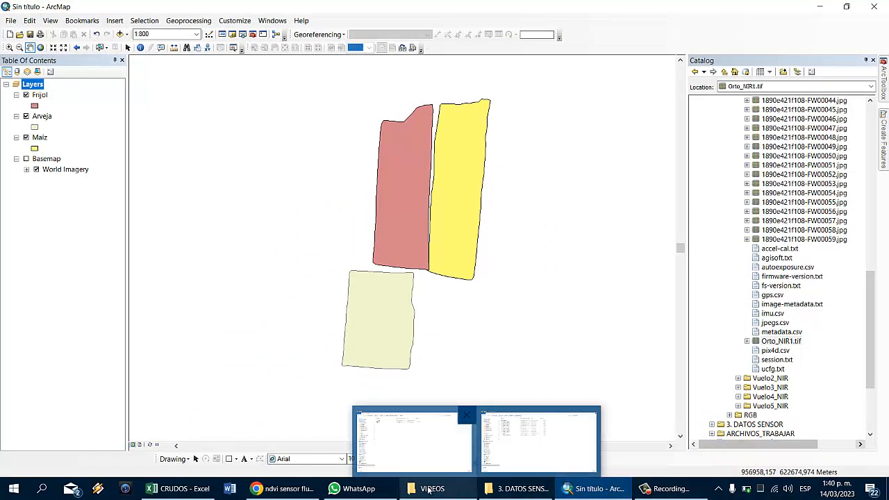
left_click(177, 488)
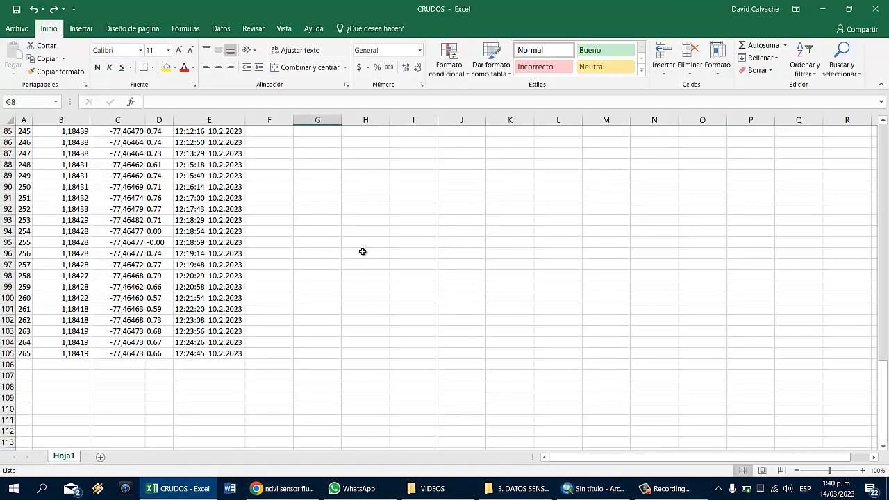
scroll(364, 252, "up", 18)
scroll(364, 253, "up", 9)
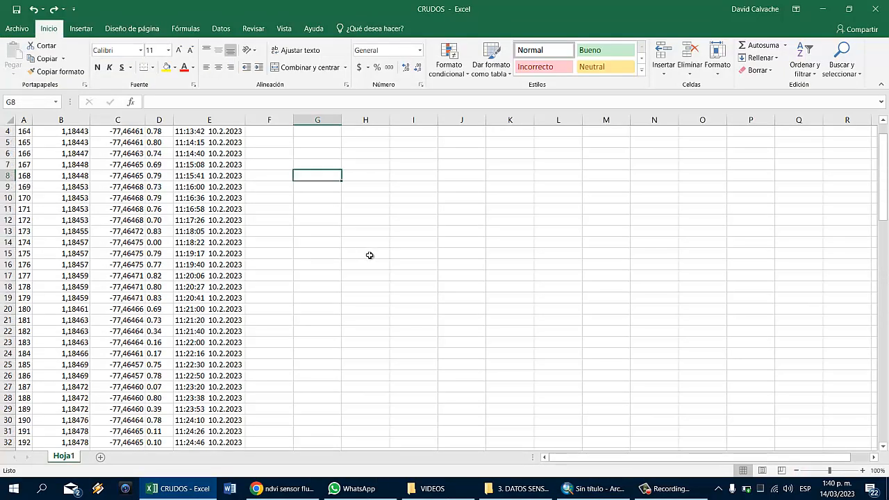
left_click(594, 489)
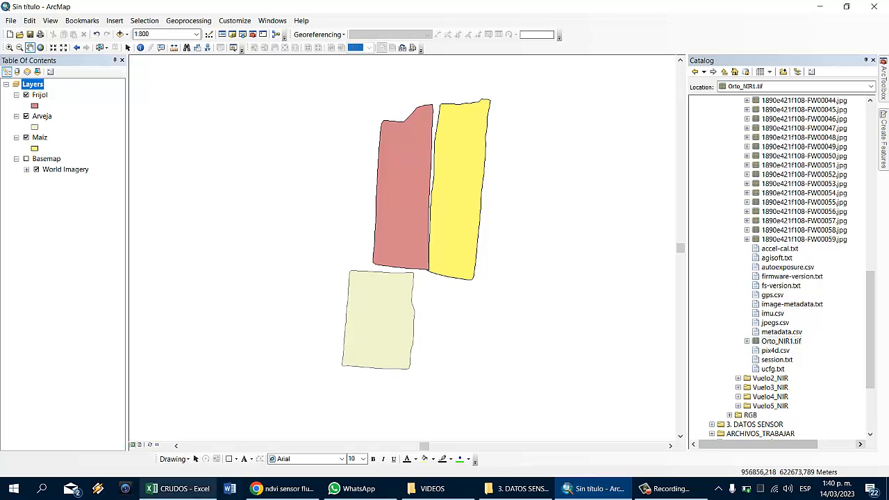
left_click(178, 488)
left_click(113, 165)
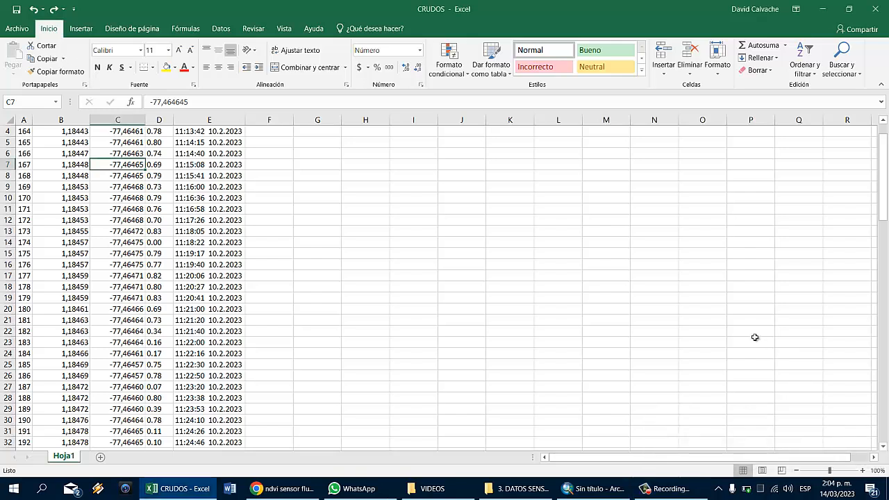
left_click(323, 230)
scroll(305, 215, "up", 1)
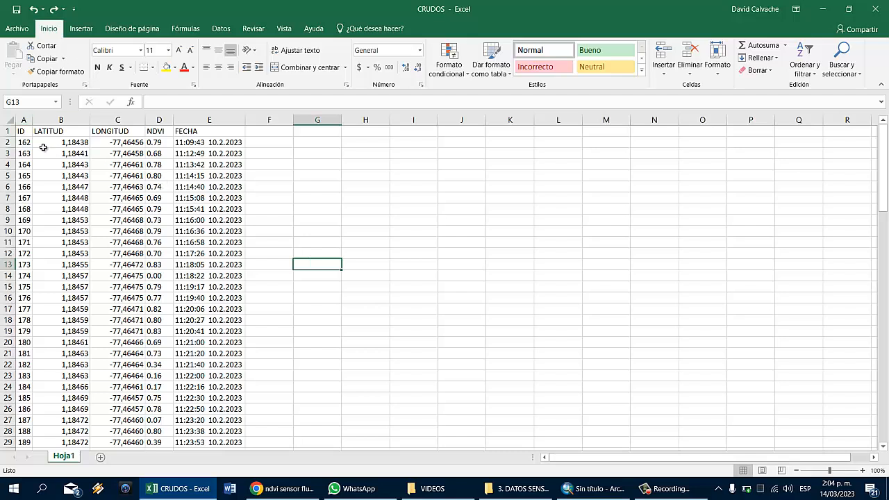
Fit the ID column's width to its contents and check individual cells in the LATITUD, FECHA and NDVI columns.
double_click(29, 120)
left_click(60, 164)
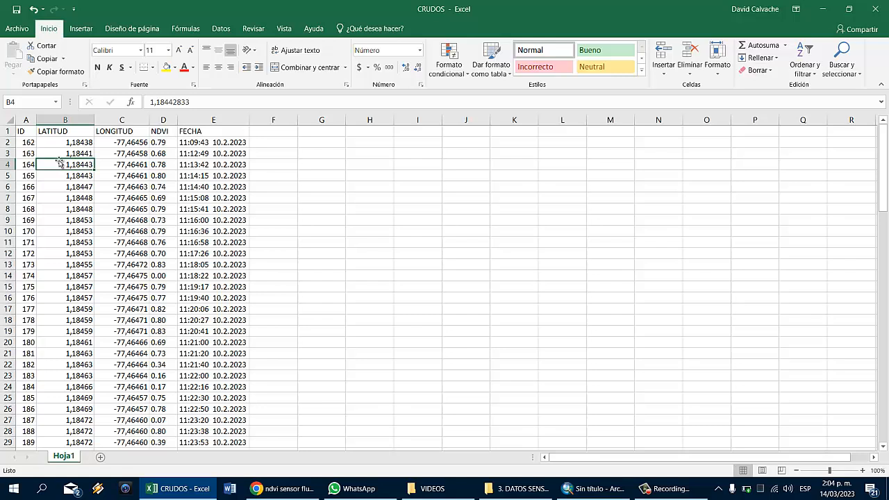
left_click(236, 200)
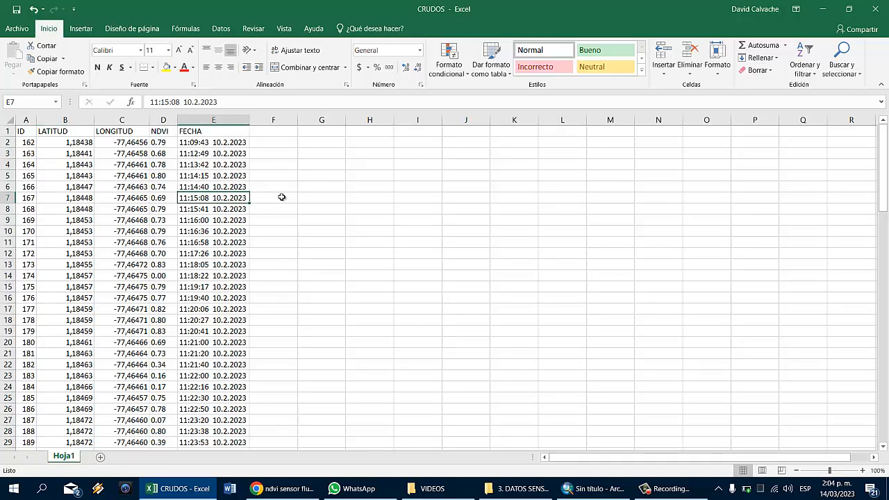
left_click(167, 266)
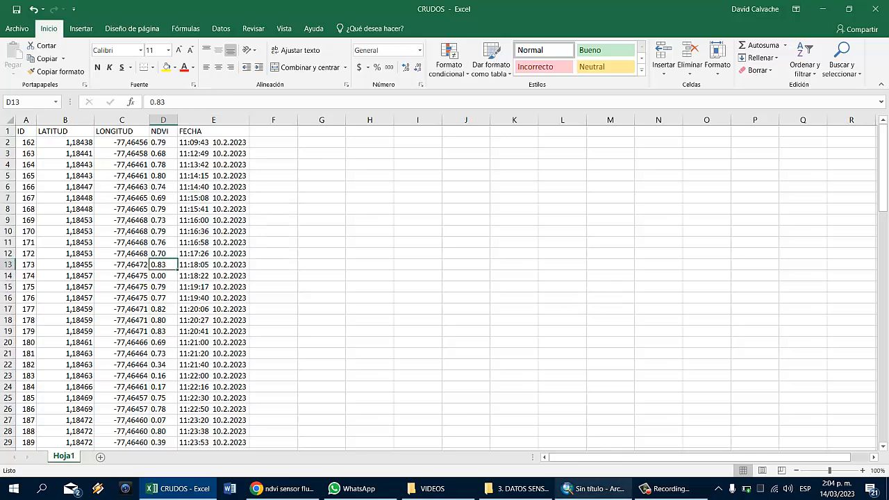
Dismiss the WhatsApp notification over the CRUDOS workbook and close the WhatsApp application.
left_click(595, 491)
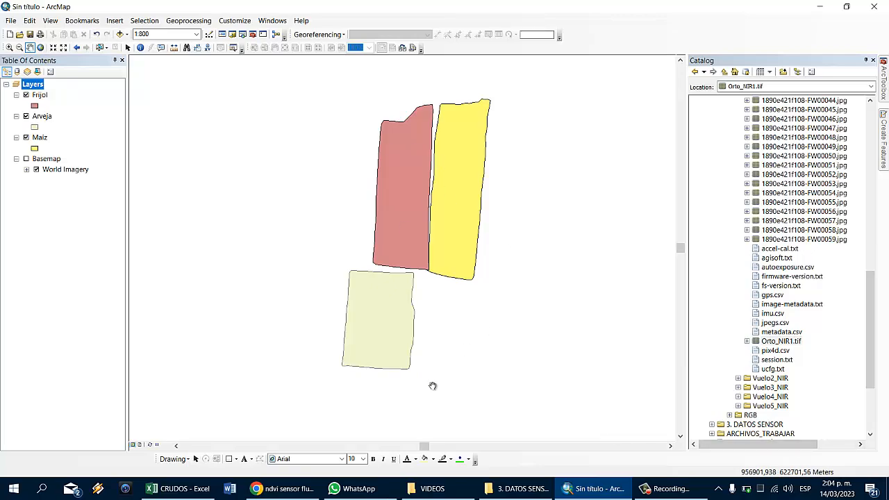
key("alt+Tab")
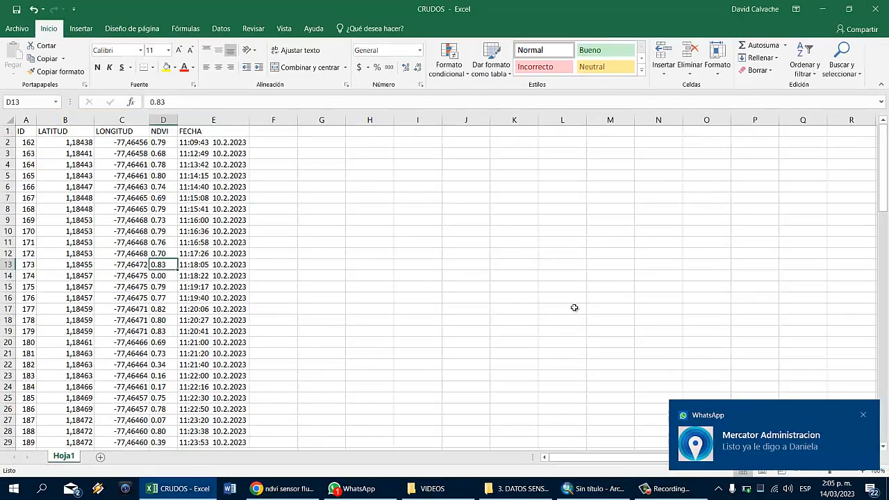
left_click(864, 415)
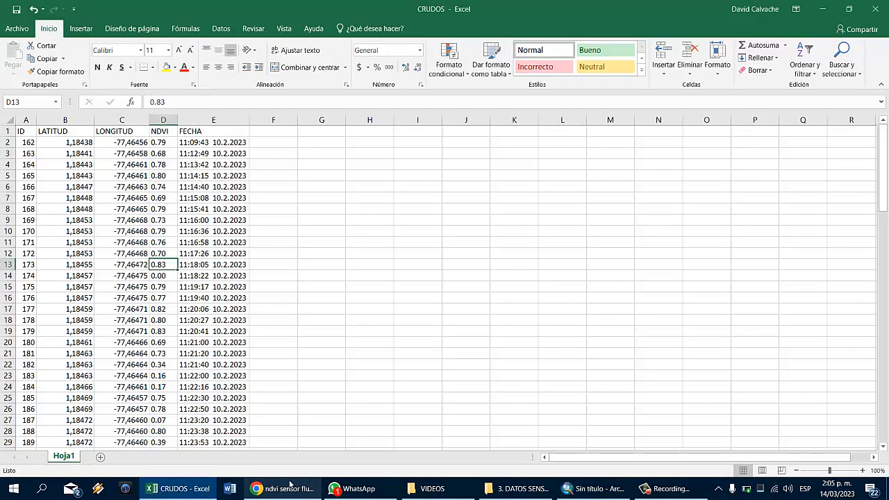
right_click(348, 488)
left_click(320, 463)
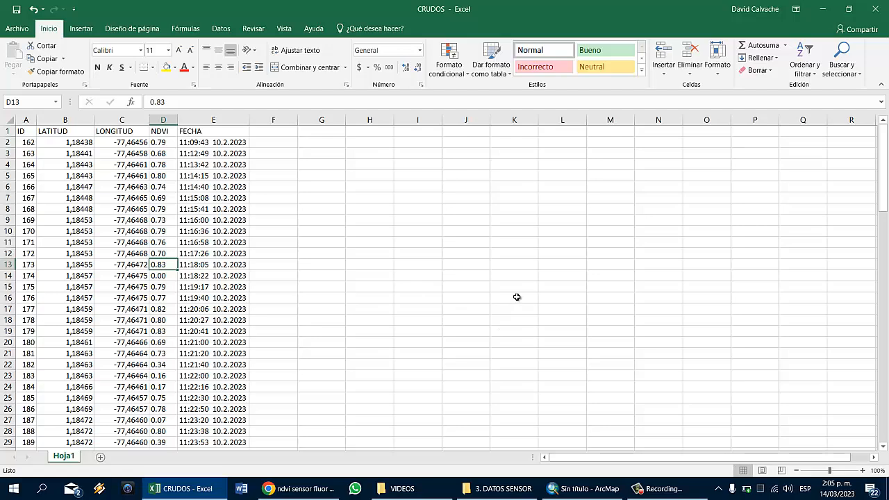
In ArcMap, annotate the table of contents with arrows, underlines for Frijol and Arveja, and a box around the Basemap group.
left_click(611, 485)
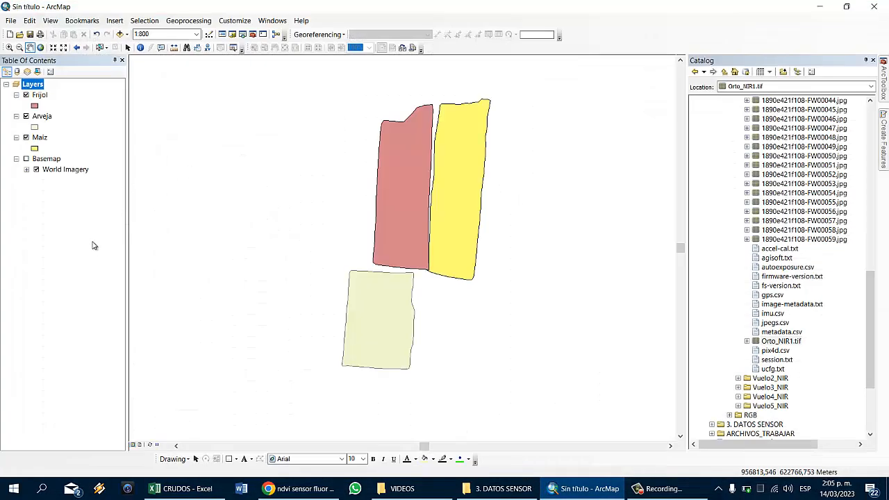
left_click(46, 140)
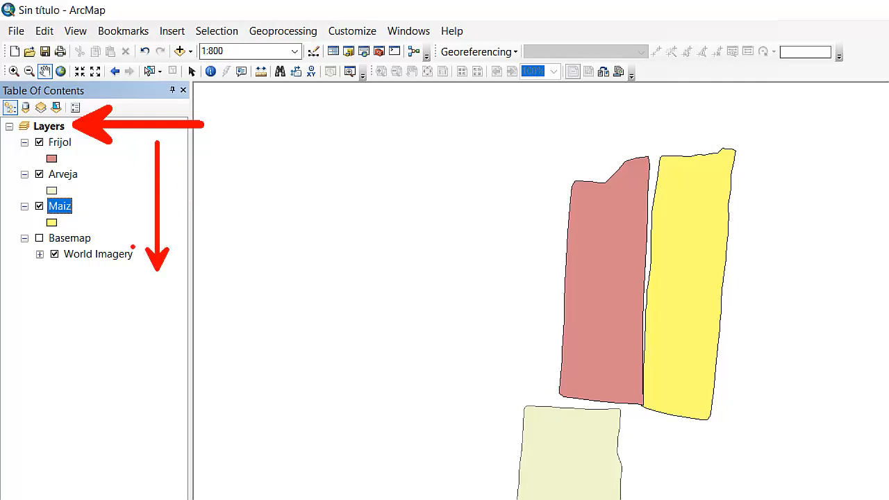
mouse_move(28, 151)
left_mouse_down()
mouse_move(71, 142)
mouse_move(60, 151)
mouse_move(75, 150)
left_mouse_up()
key("ctrl+z")
left_click_drag(25, 190, 85, 184)
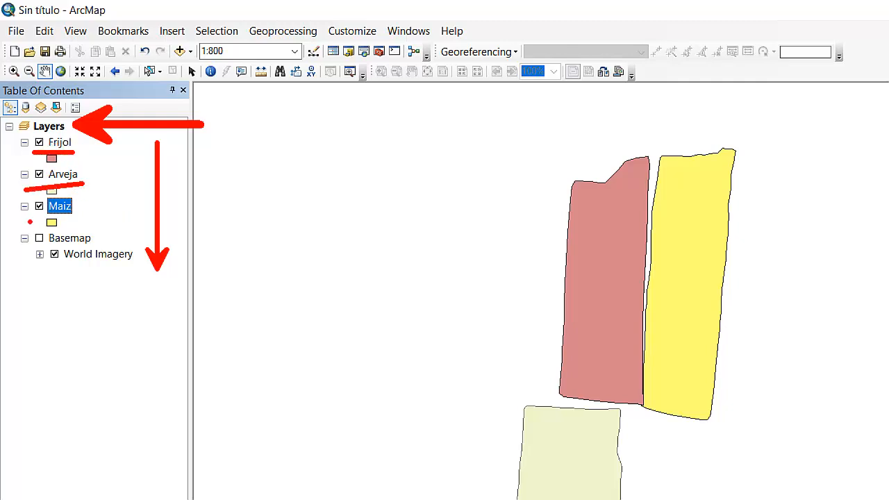
mouse_move(16, 233)
left_mouse_down()
mouse_move(88, 263)
mouse_move(143, 270)
left_mouse_up()
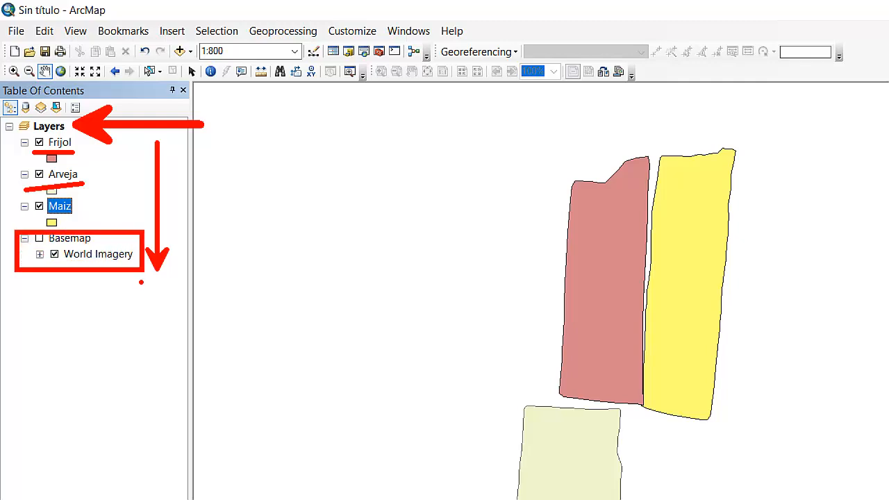
key("Escape")
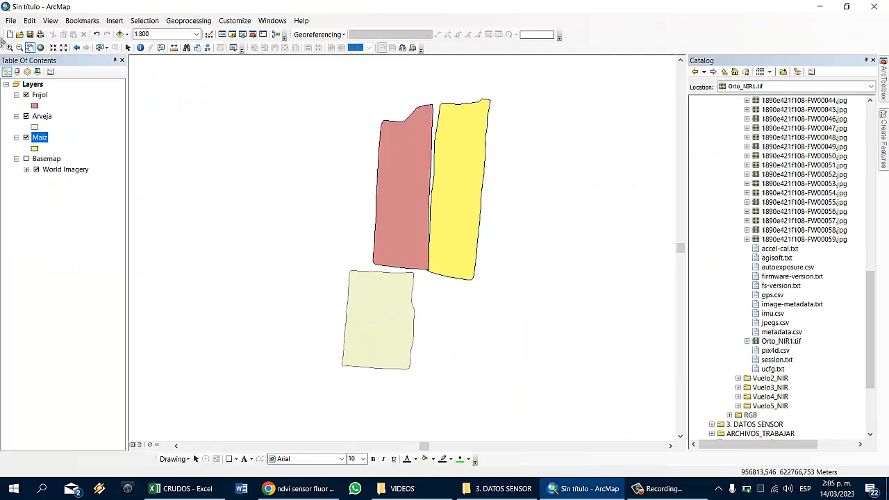
Magnify the table of contents, mark the Layers data frame with a red arrow, and exit annotation mode.
key("ctrl+1")
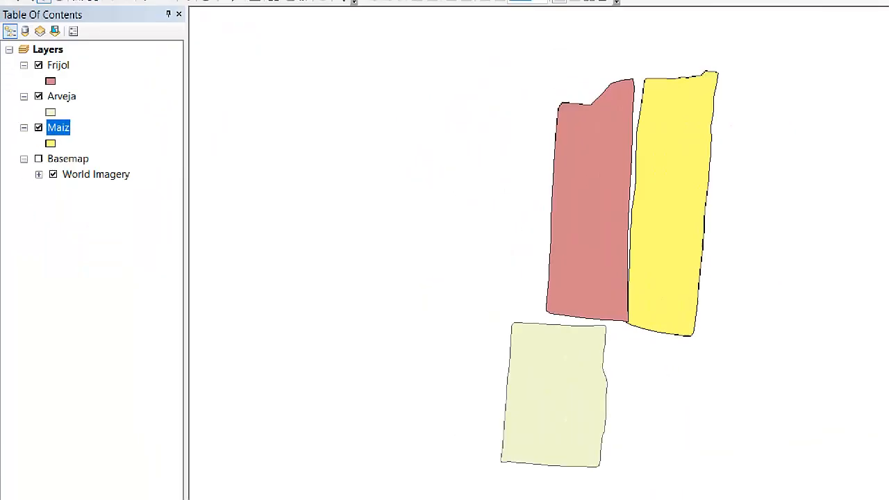
left_click(1, 110)
left_click_drag(93, 57, 325, 56)
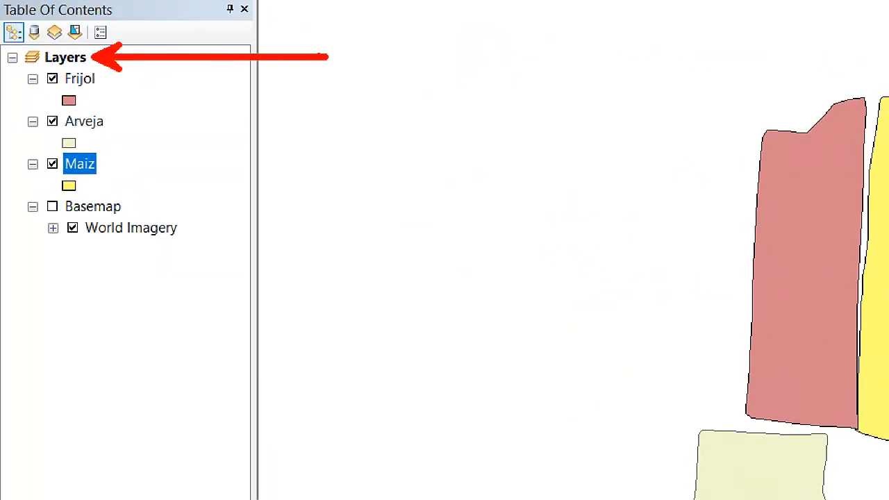
key("Escape")
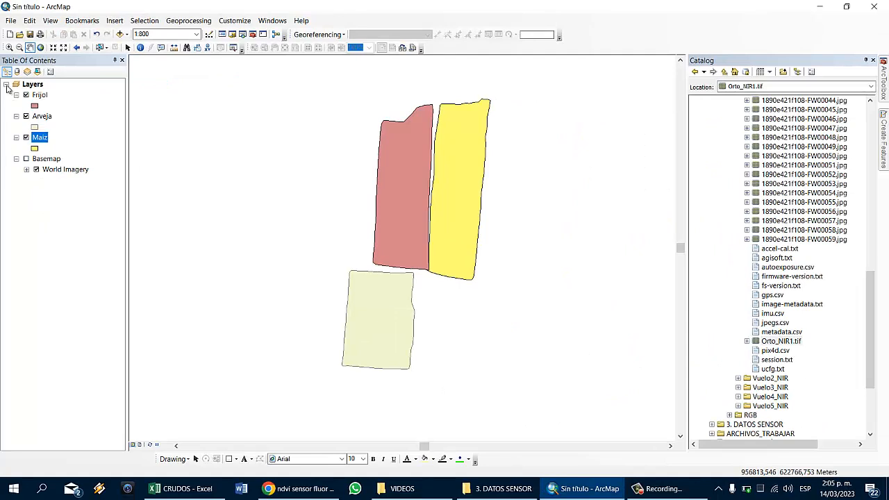
Collapse and expand the Layers data frame several times to show the layers it groups, leaving it expanded.
left_click(6, 85)
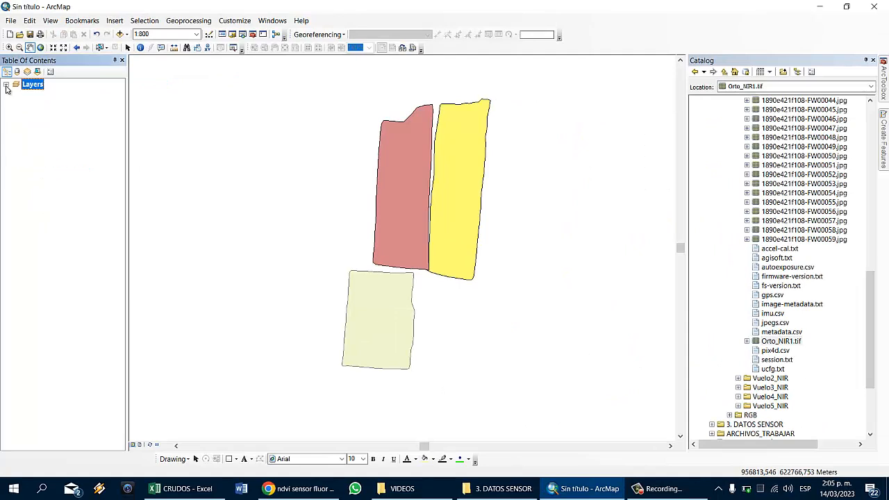
left_click(6, 84)
left_click(6, 85)
left_click(6, 85)
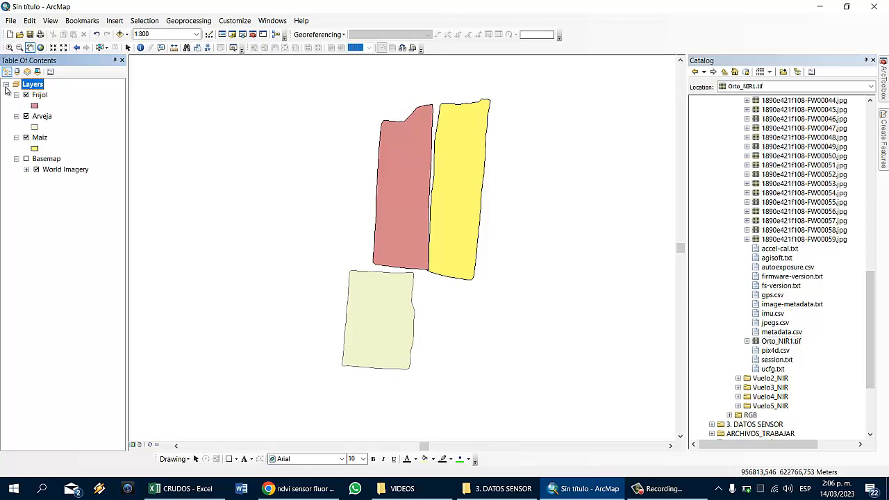
left_click(6, 85)
left_click(7, 85)
left_click(6, 85)
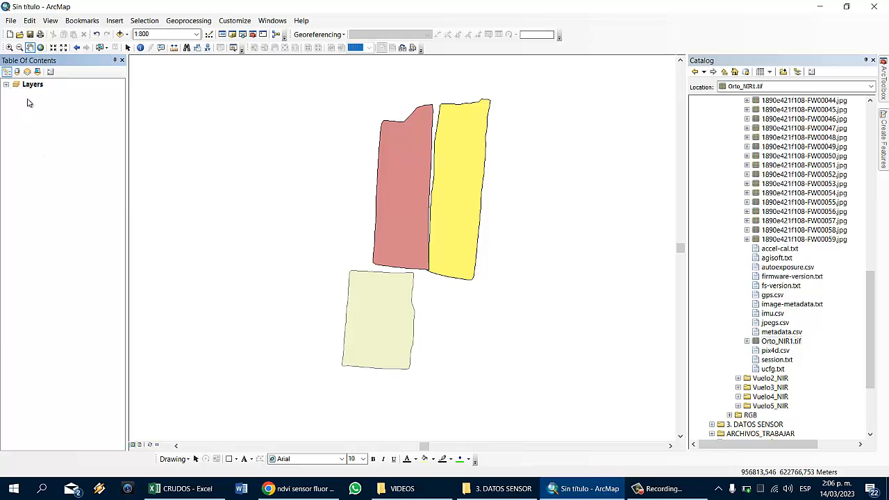
left_click(6, 85)
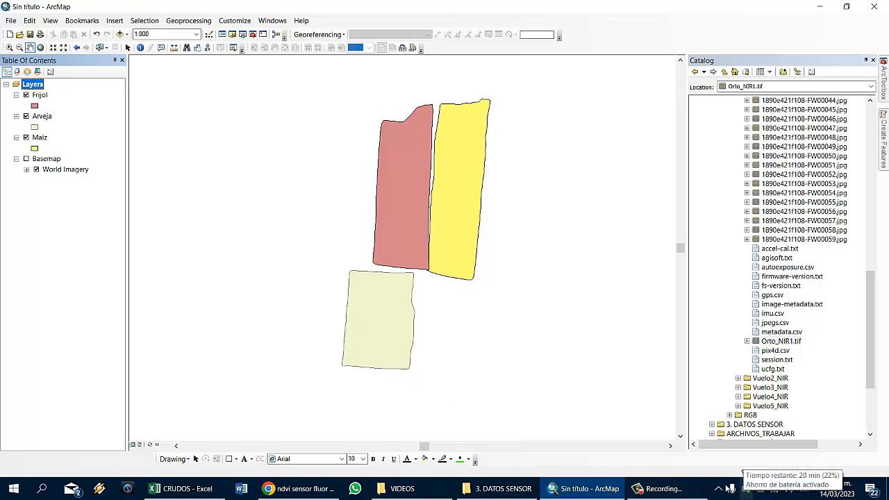
Insert a new data frame into the map document.
left_click(122, 24)
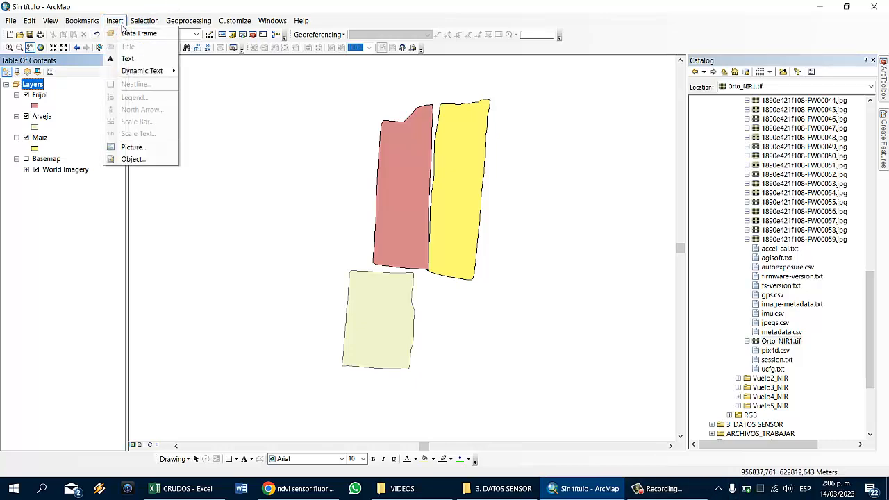
left_click(132, 35)
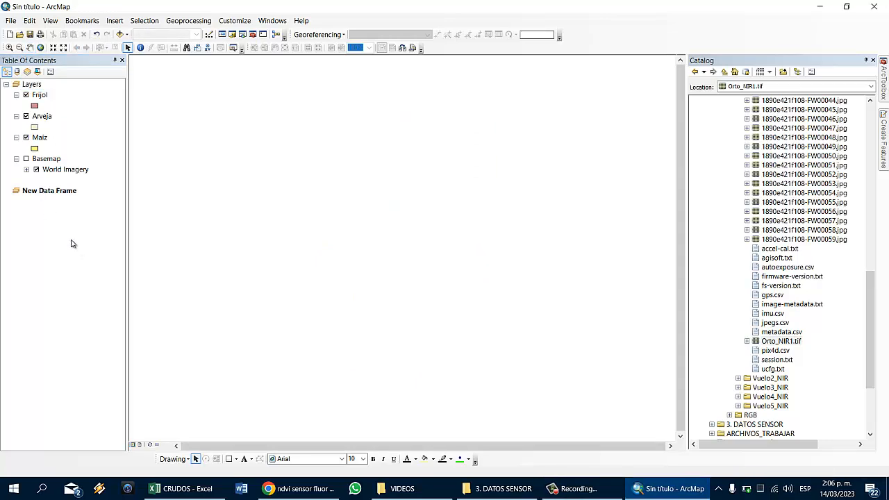
Highlight the latitude and longitude values of rows 2 to 18 in the CRUDOS Excel sheet, and return to ArcMap.
left_click(46, 190)
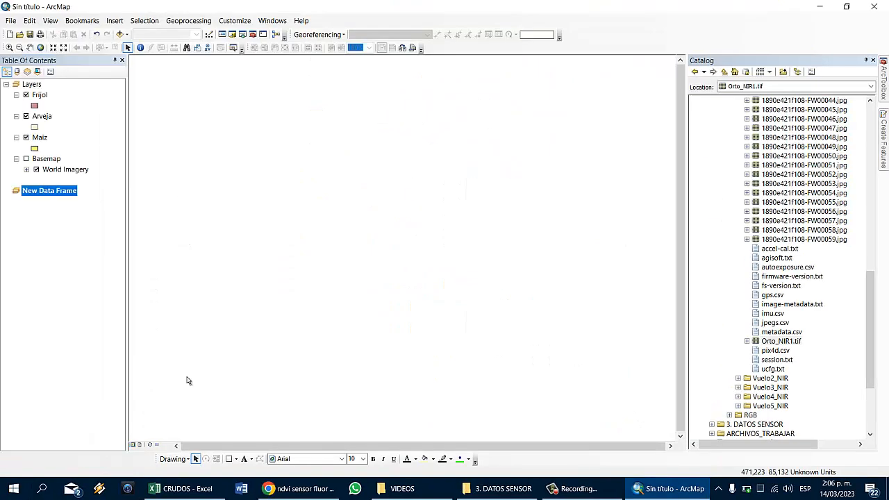
left_click(52, 314)
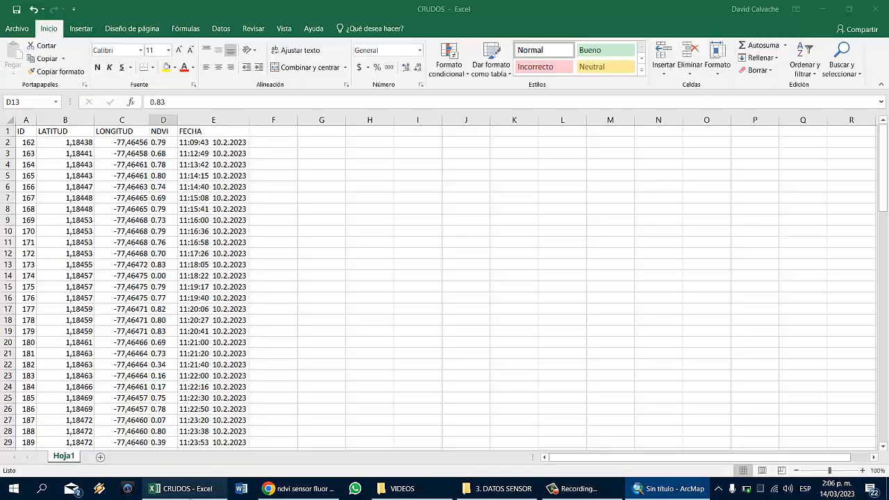
left_click(192, 494)
left_click_drag(87, 142, 141, 320)
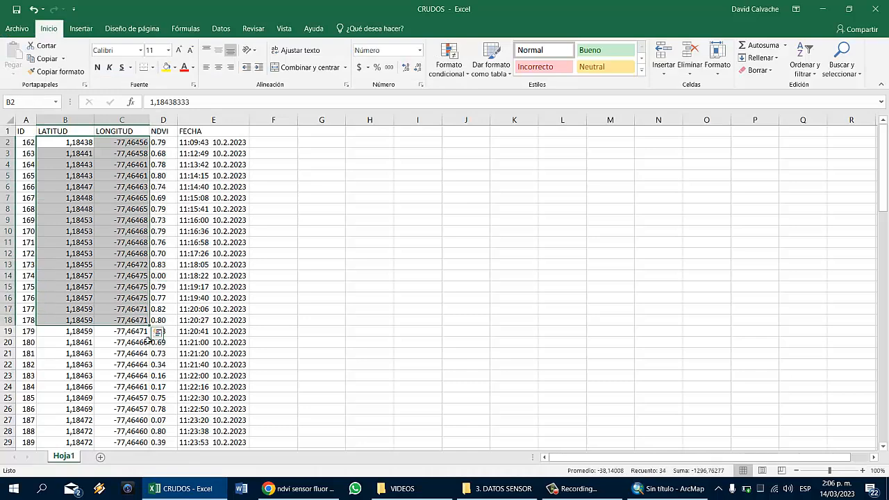
left_click(667, 488)
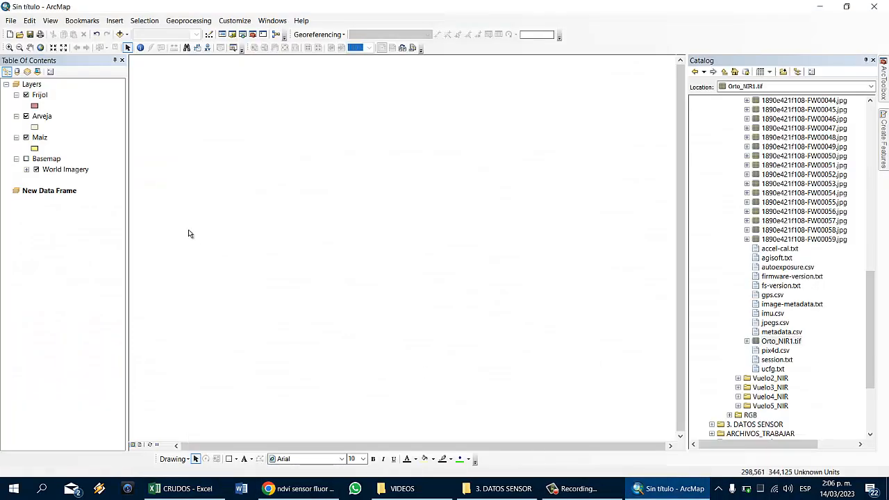
Open the coordinate system properties of New Data Frame and collapse Favorites to leave the geographic and projected categories.
left_click(67, 191)
right_click(67, 191)
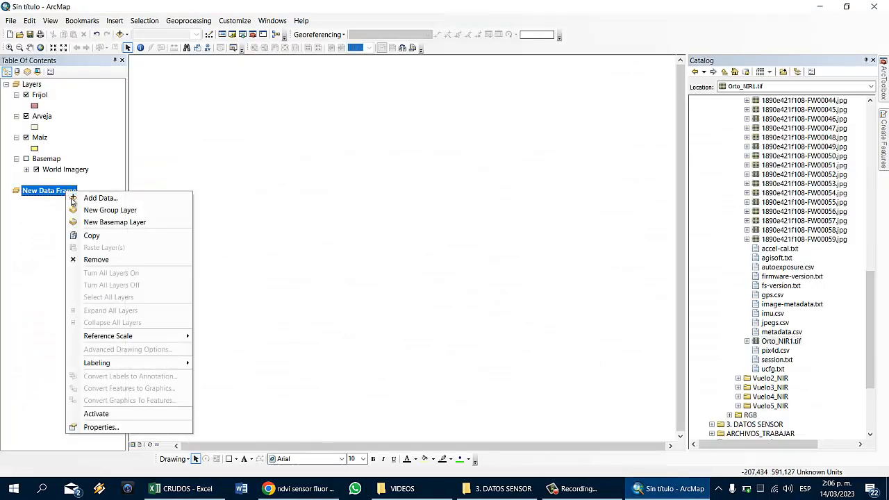
left_click(111, 426)
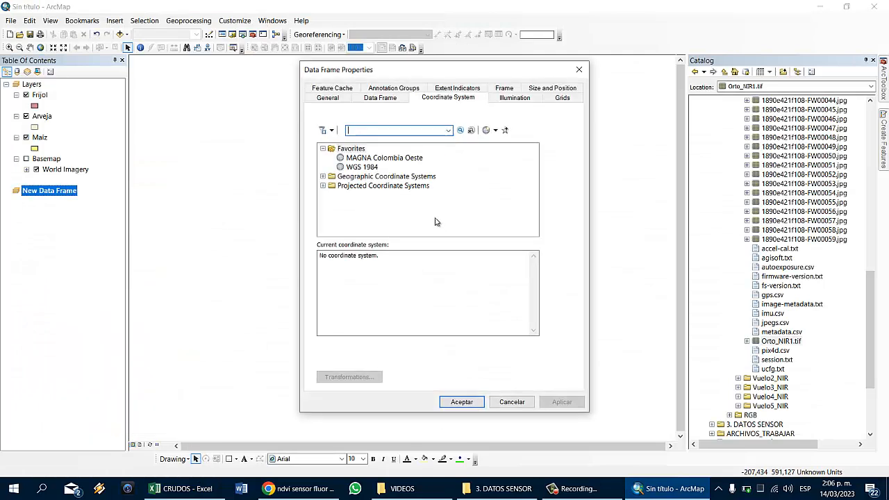
left_click(323, 148)
left_click(386, 158)
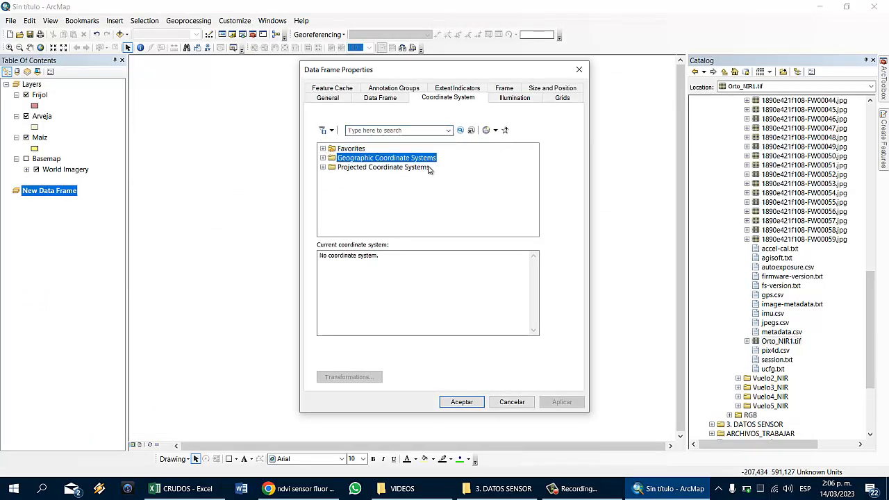
left_click(417, 167)
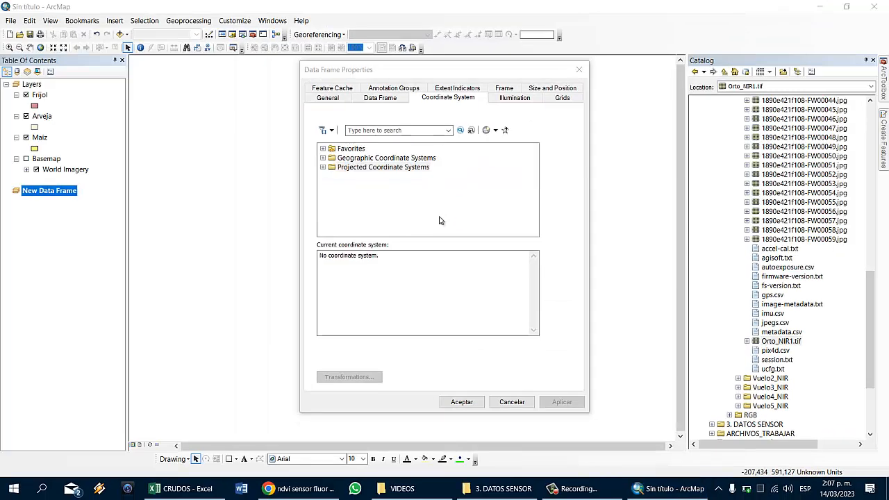
left_click(334, 168)
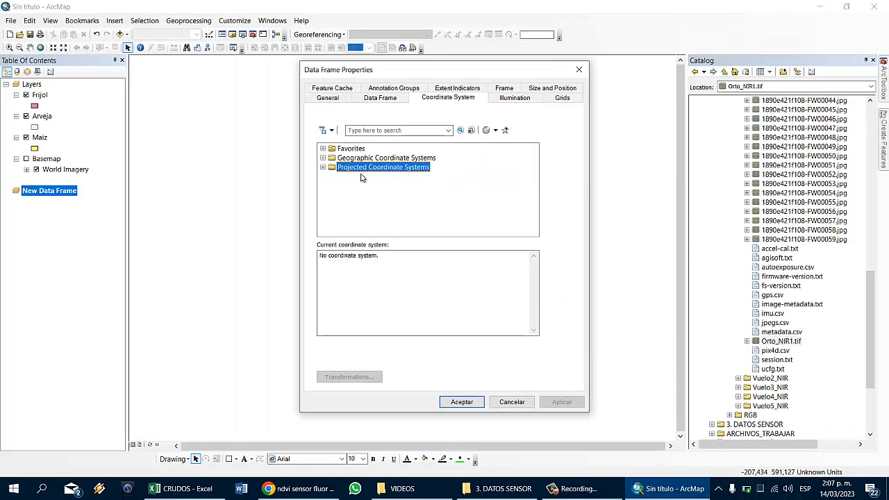
Expand Projected Coordinate Systems down to the South America group of National Grids.
double_click(394, 169)
scroll(403, 173, "down", 2)
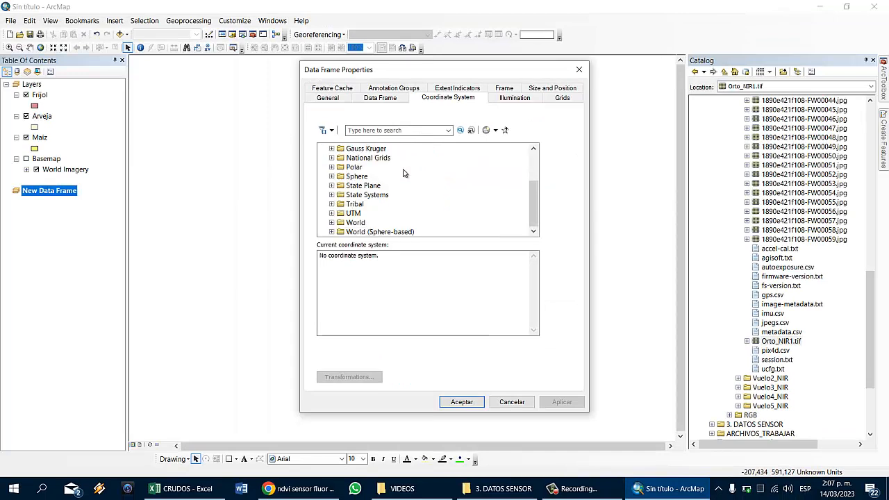
left_click(332, 160)
scroll(366, 194, "down", 3)
scroll(368, 194, "down", 3)
left_click(390, 187)
double_click(389, 186)
Select the MAGNA Colombia Oeste coordinate system from the Colombia group under South America.
scroll(407, 196, "down", 8)
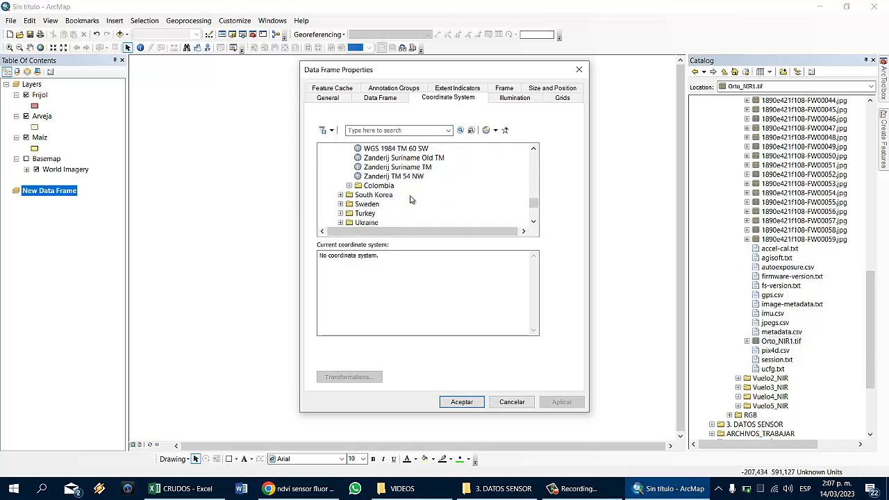
scroll(406, 192, "up", 10)
scroll(400, 189, "down", 7)
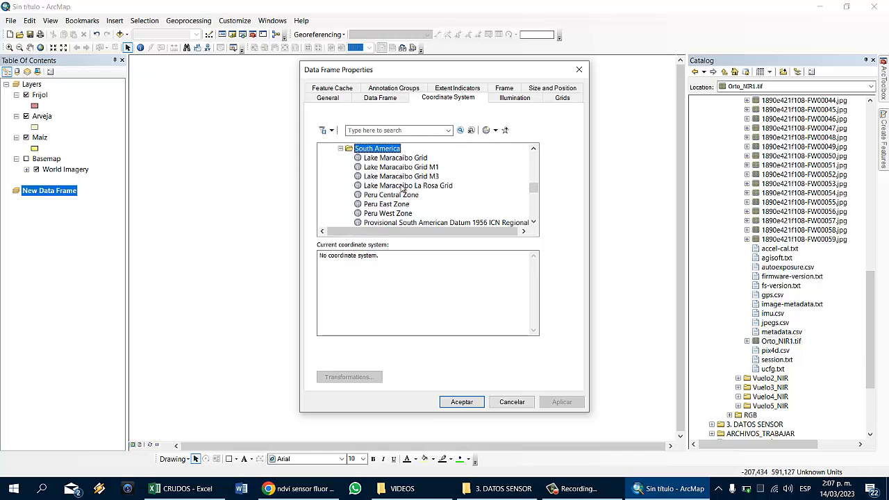
scroll(399, 195, "down", 2)
double_click(386, 205)
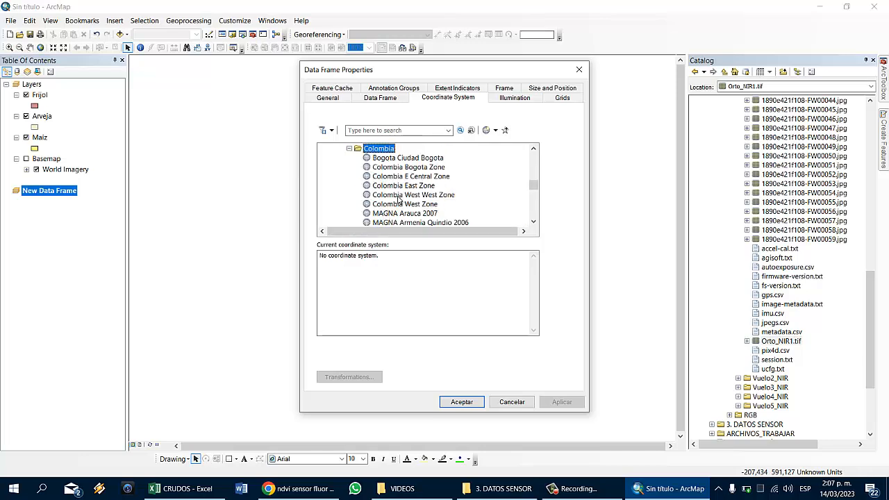
scroll(411, 190, "down", 2)
scroll(462, 195, "down", 2)
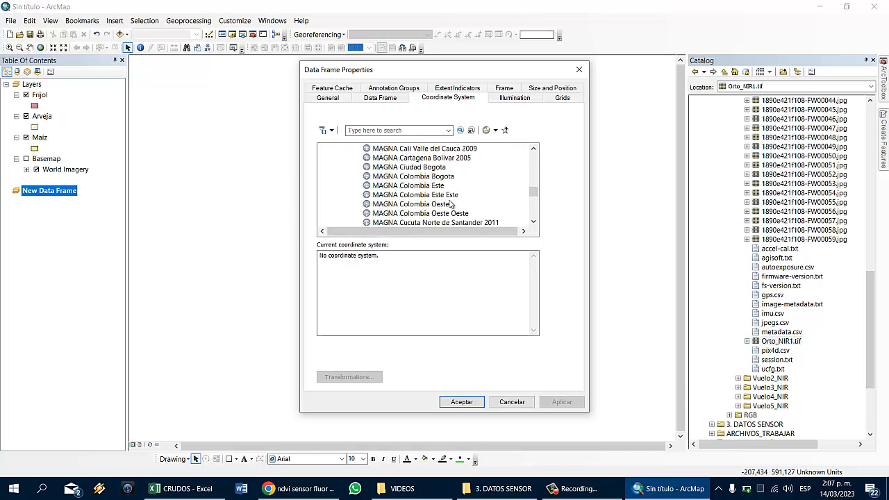
left_click(439, 204)
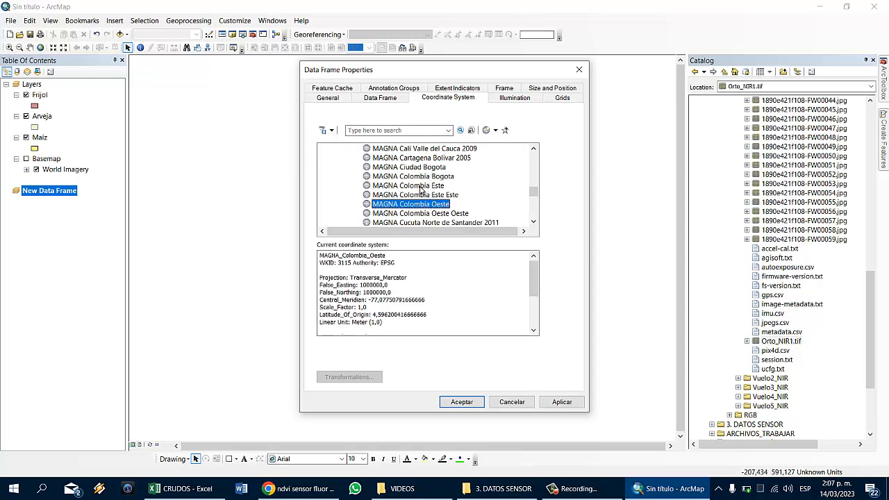
Return to the beginning of the coordinate system list and collapse Projected Coordinate Systems.
scroll(420, 190, "up", 5)
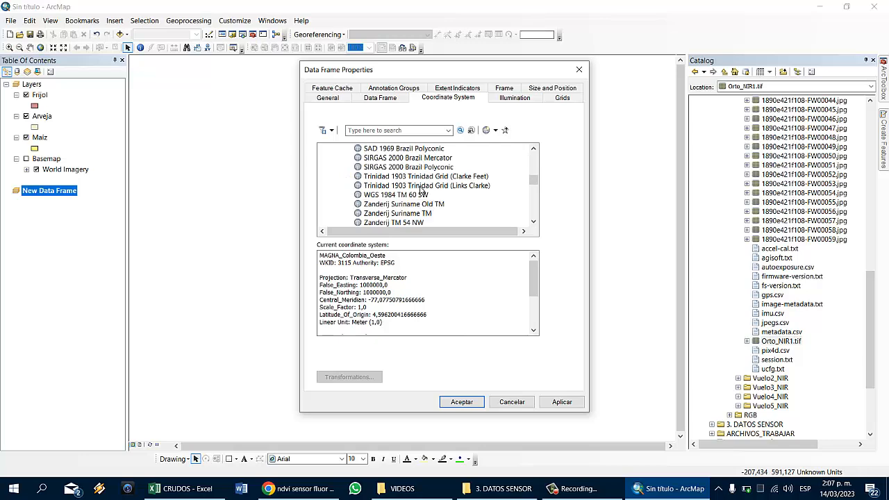
scroll(420, 190, "down", 1)
scroll(351, 214, "up", 5)
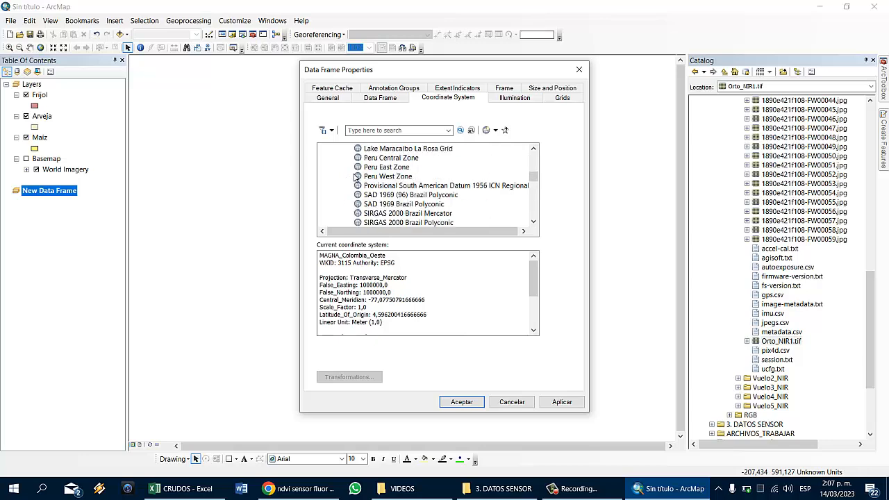
scroll(355, 177, "up", 7)
scroll(356, 178, "down", 9)
scroll(356, 177, "up", 9)
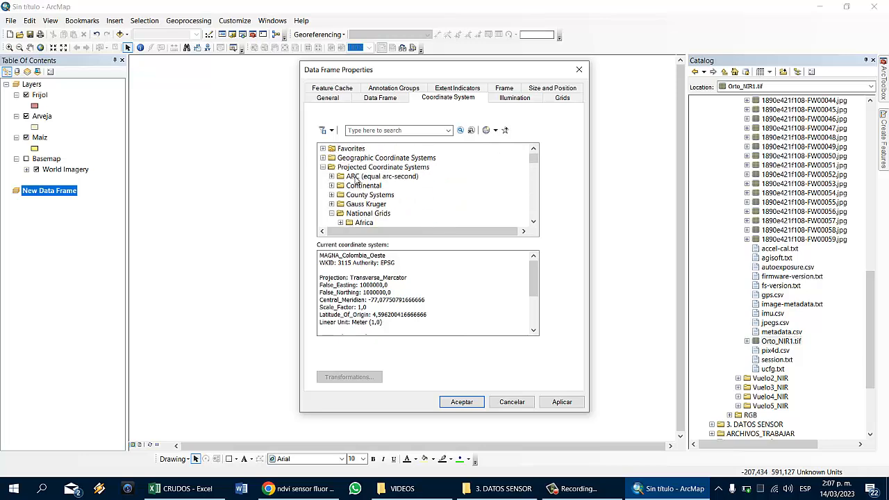
left_click(322, 166)
Set New Data Frame's coordinate system to WGS 1984 from the World group of Geographic Coordinate Systems, and accept the properties.
left_click(357, 158)
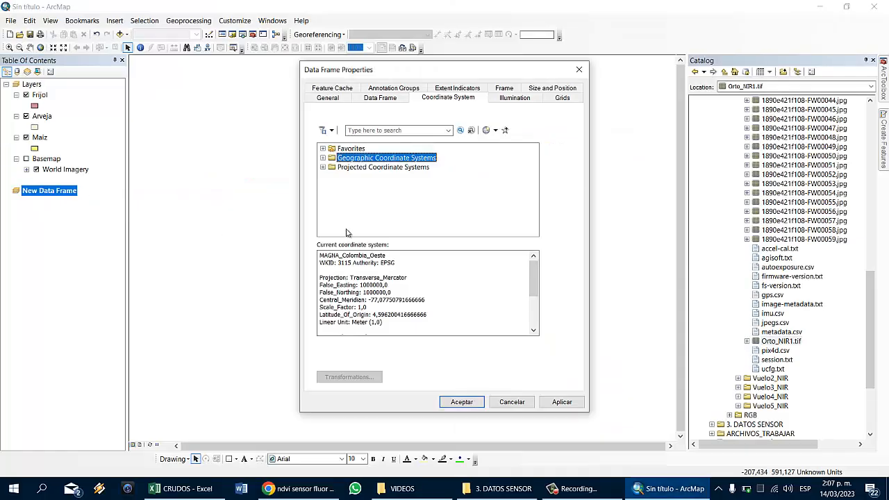
left_click(322, 158)
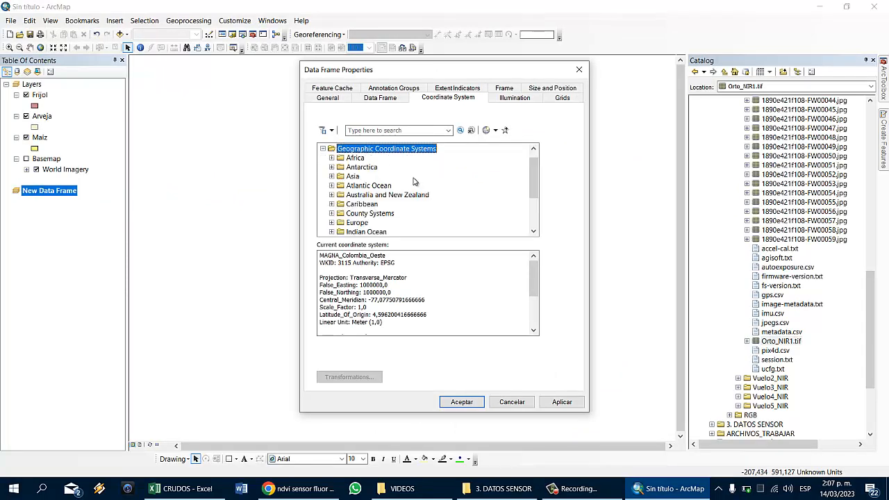
scroll(413, 182, "down", 3)
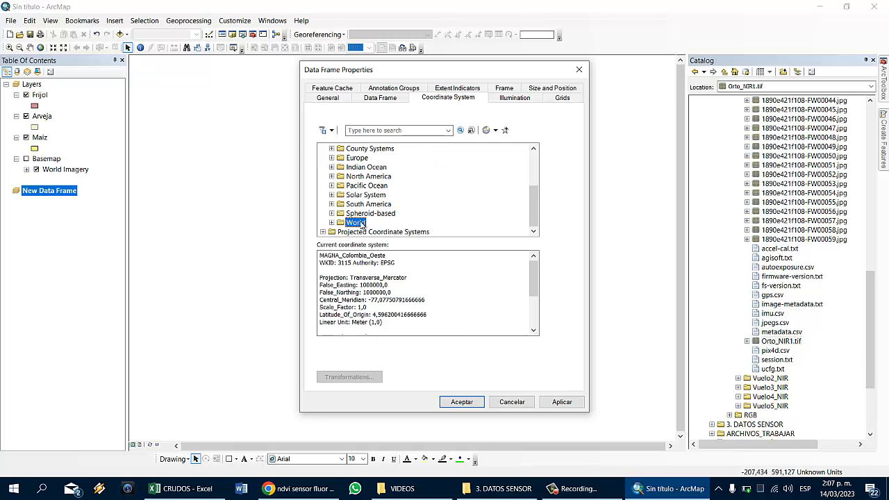
double_click(356, 222)
scroll(375, 221, "down", 2)
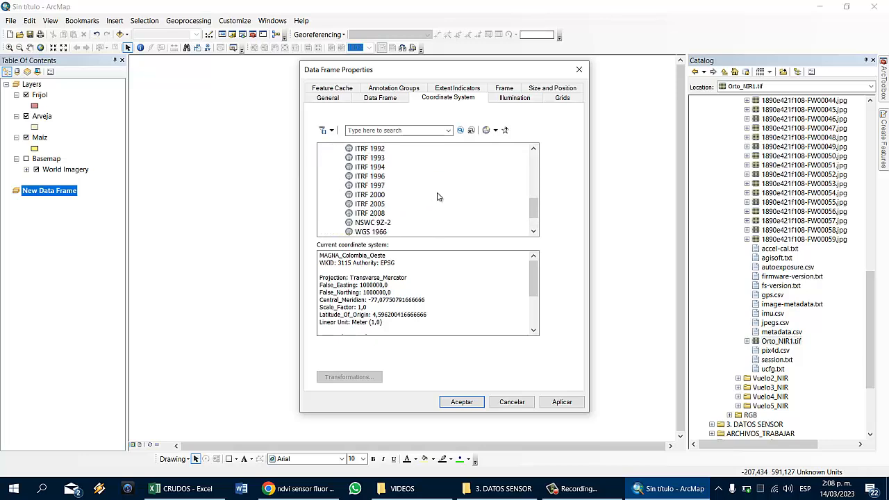
scroll(438, 196, "down", 2)
left_click(373, 222)
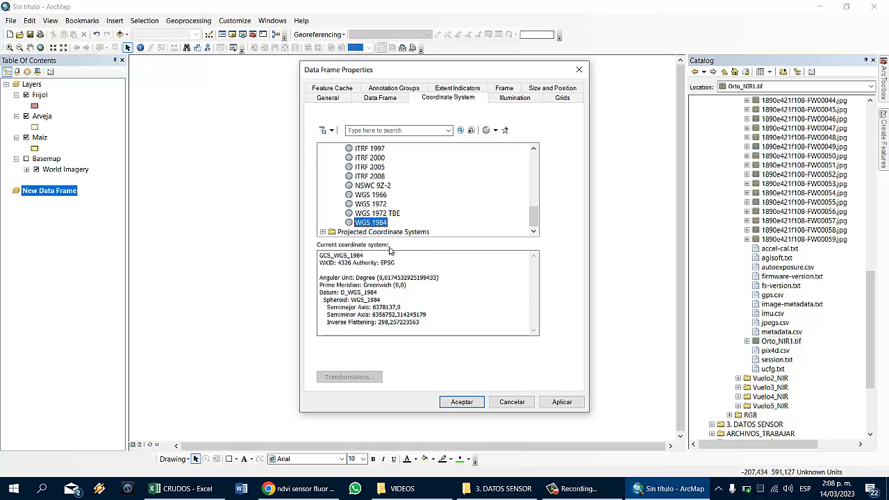
left_click(471, 397)
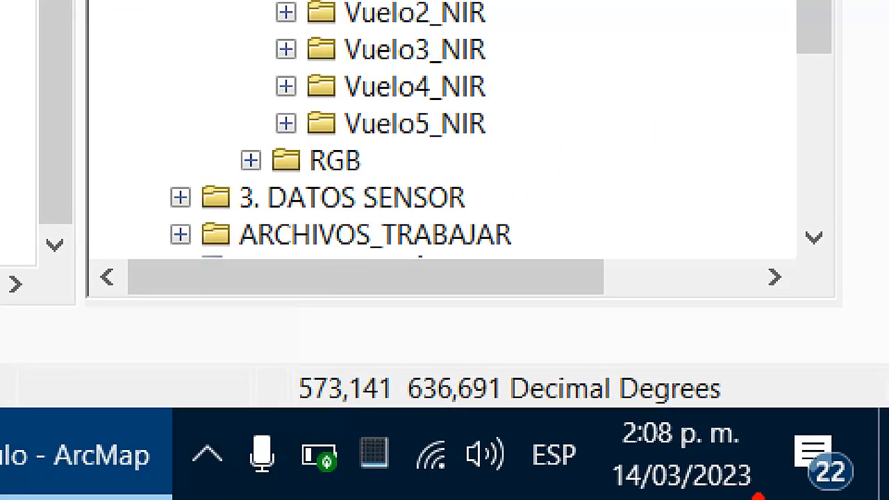
Compare the coordinate units of both data frames by activating Layers and then reactivating New Data Frame.
mouse_move(260, 336)
left_mouse_down()
mouse_move(783, 435)
mouse_move(773, 430)
left_mouse_up()
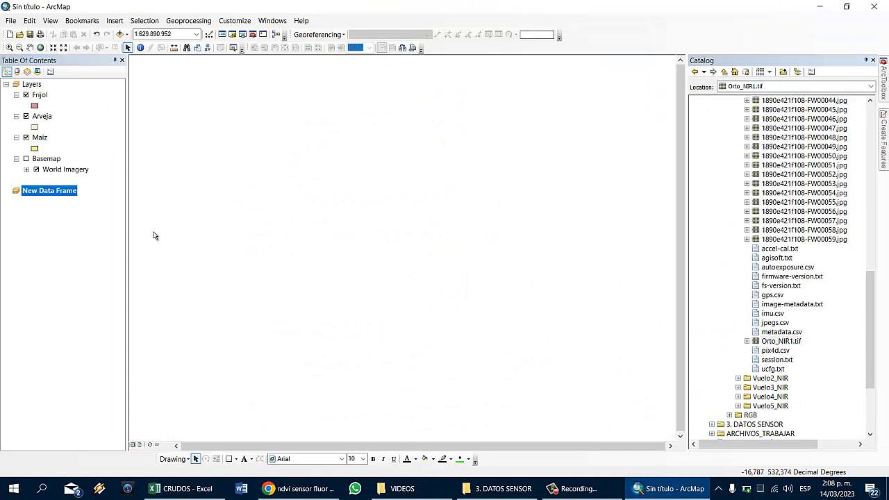
left_click(58, 110)
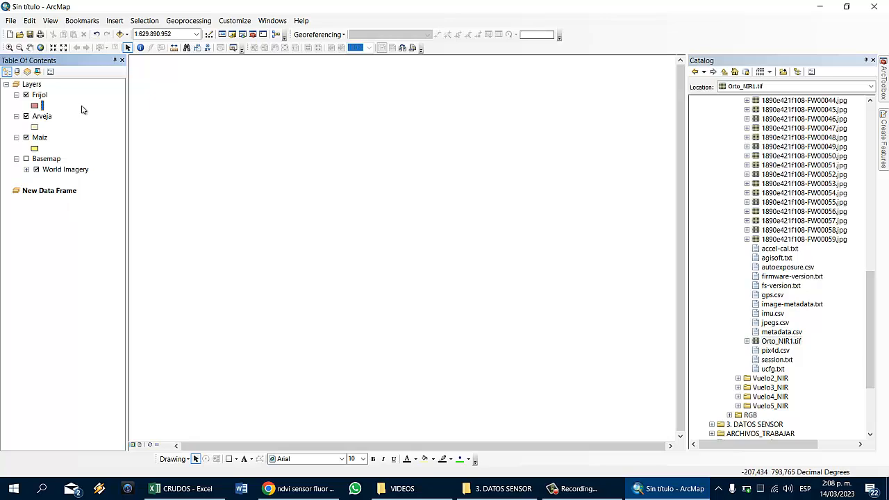
right_click(33, 84)
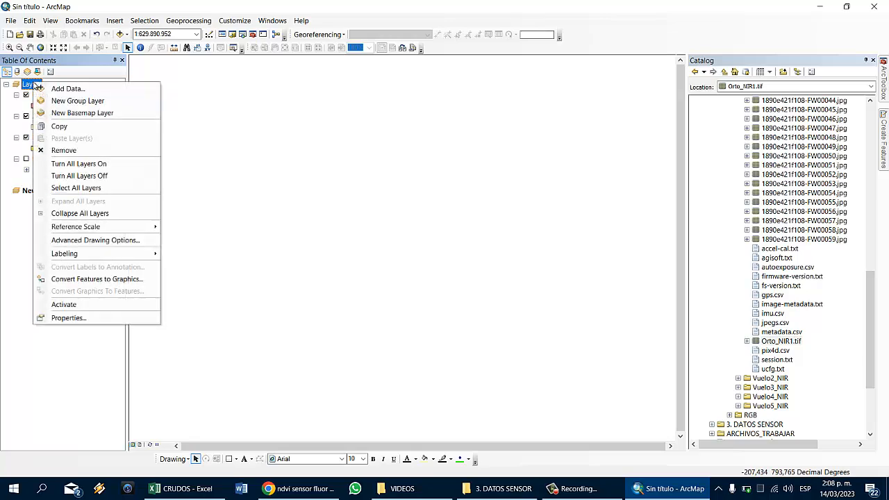
left_click(84, 305)
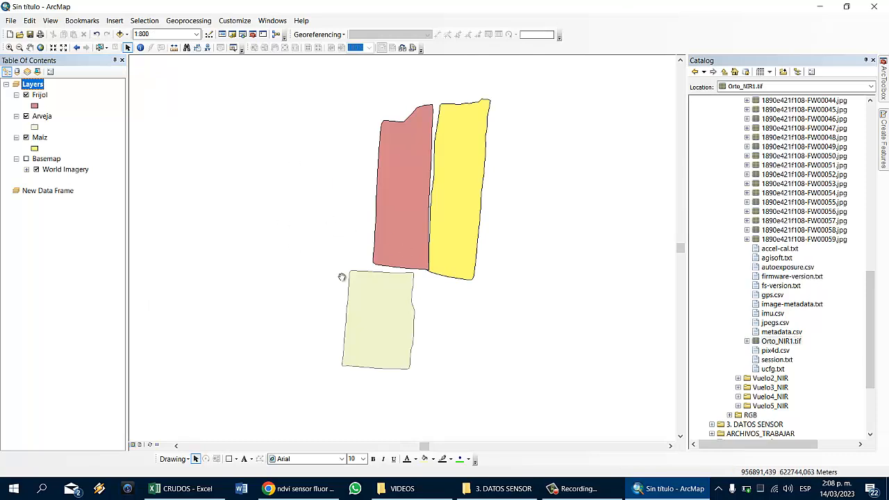
left_click(352, 246)
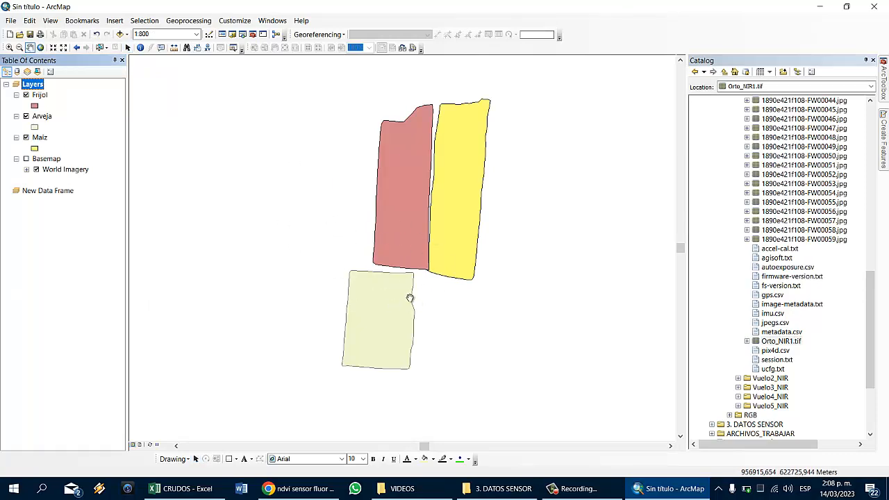
left_click(47, 192)
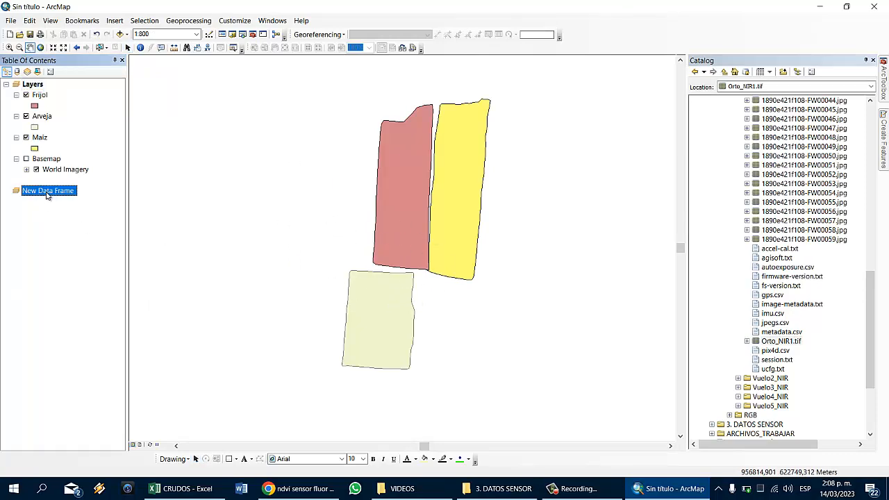
right_click(47, 195)
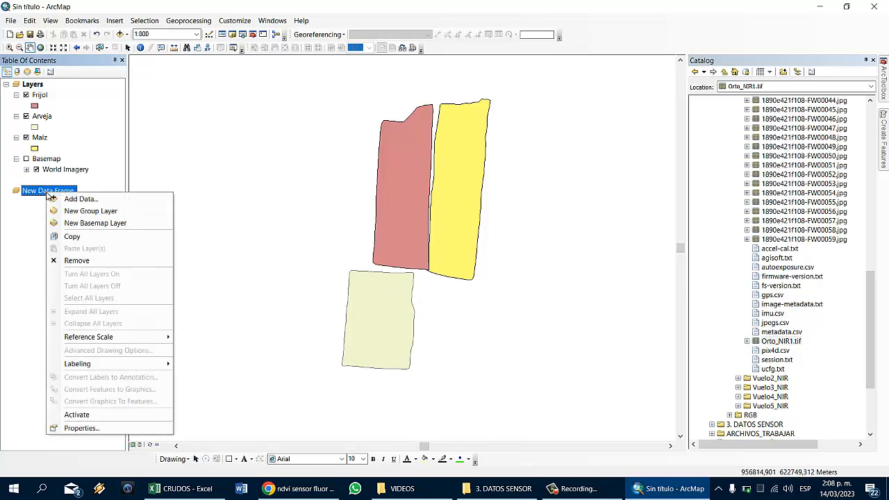
left_click(118, 415)
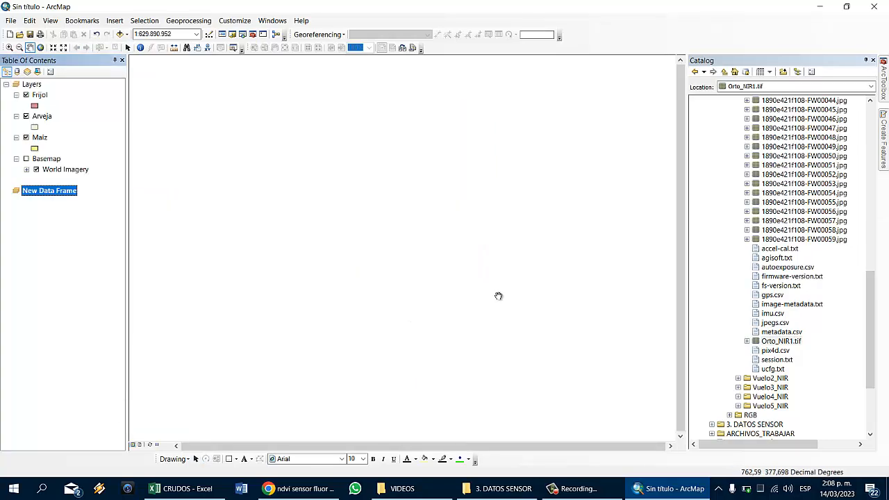
left_click(44, 236)
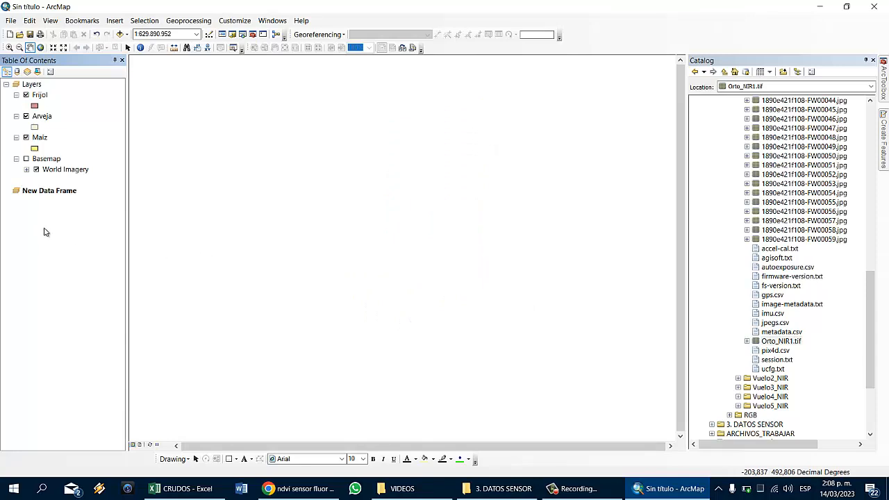
Rename New Data Frame as Geográficas.
left_click(47, 194)
key("Return")
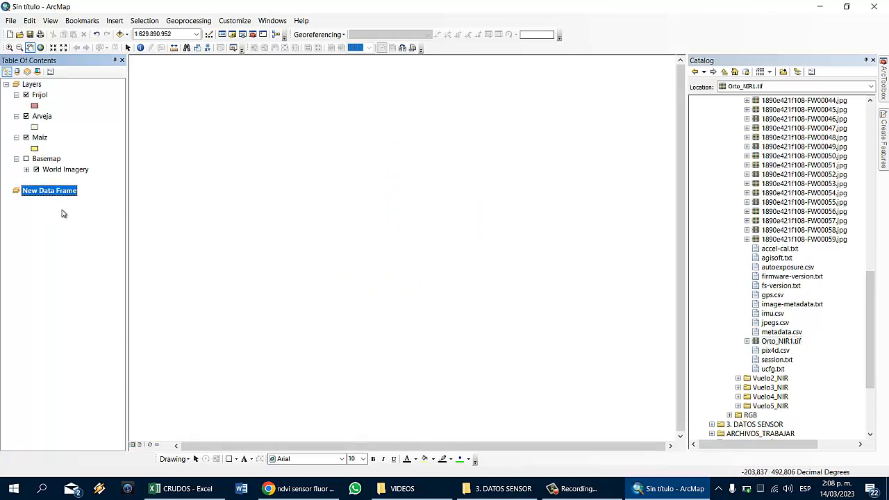
left_click(57, 198)
type("geográficas")
key("Return")
left_click(62, 220)
Rename the Layers data frame as Planas.
right_click(32, 84)
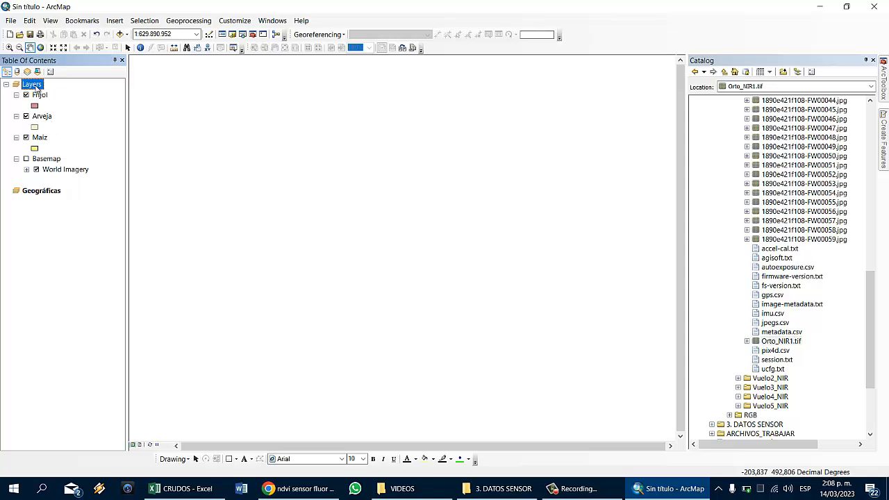
left_click(11, 116)
left_click(32, 86)
key("F2")
type("Planas")
key("Return")
left_click(72, 225)
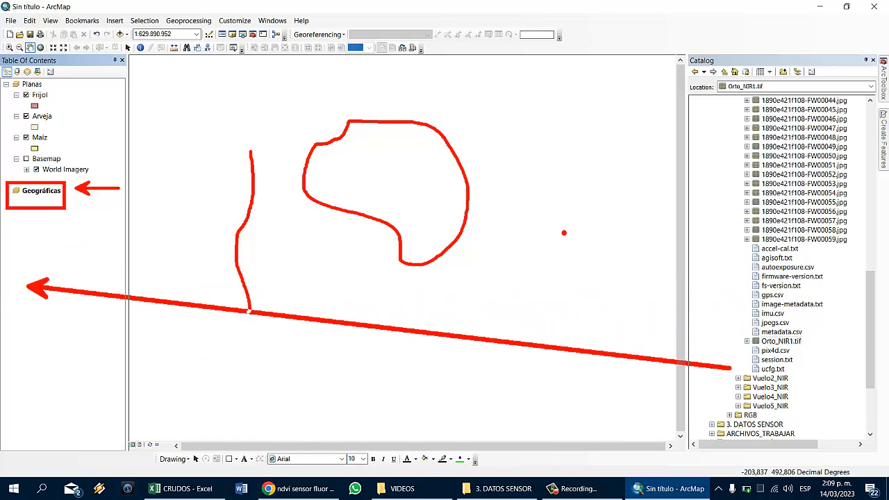
key("Escape")
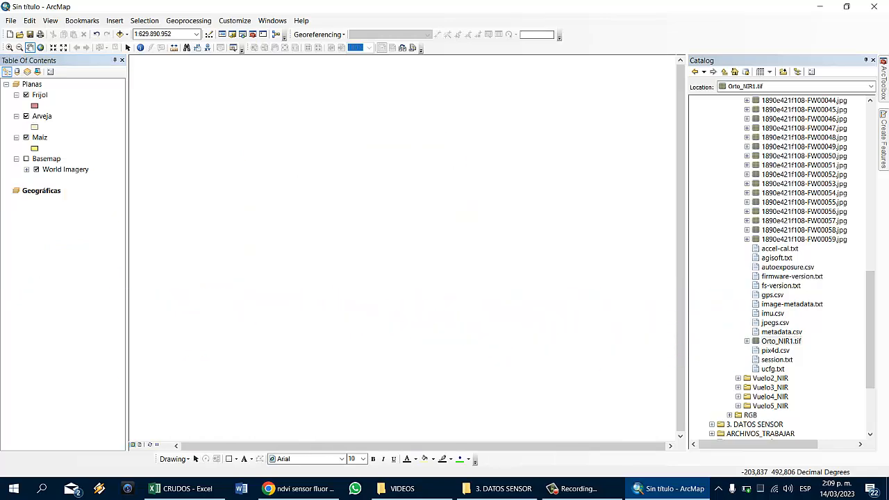
Collapse the NIR, 3. Datos_La_Quinta_1_2_23 and 2. DATOS AEROFOTOS folders in the Catalog and refresh D:\DATOS_AGP_CLASES.
left_click(63, 194)
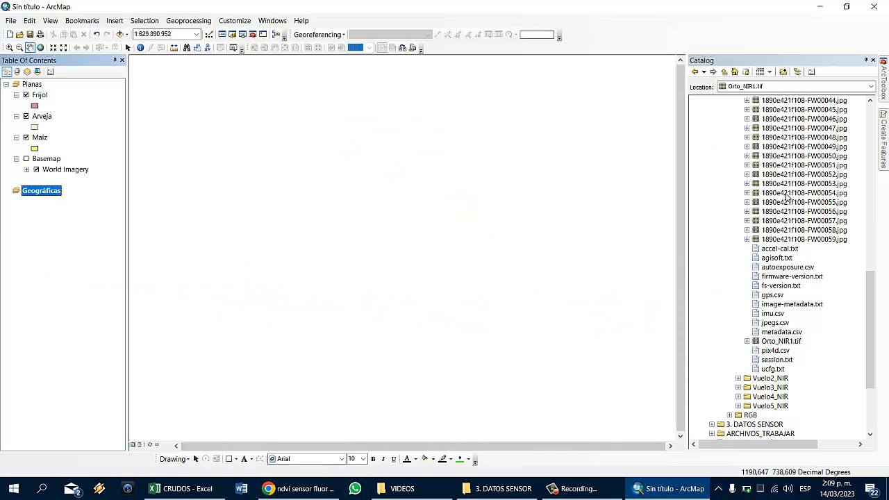
scroll(788, 207, "up", 15)
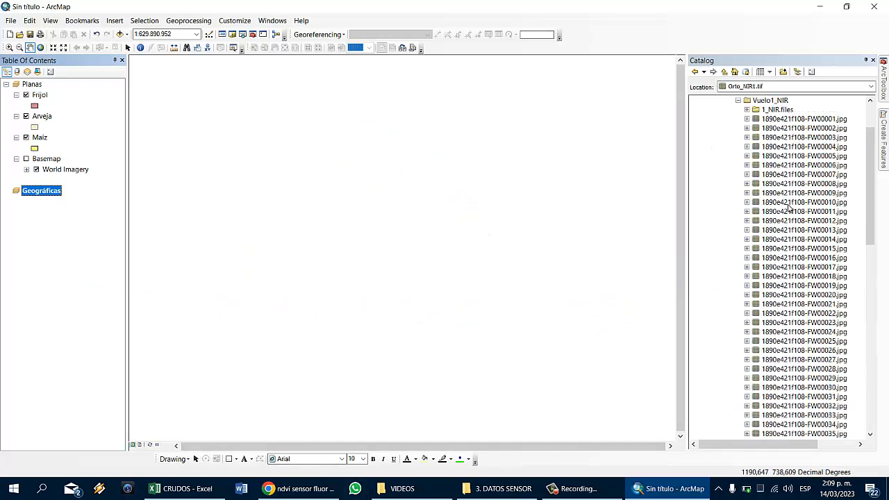
left_click(731, 157)
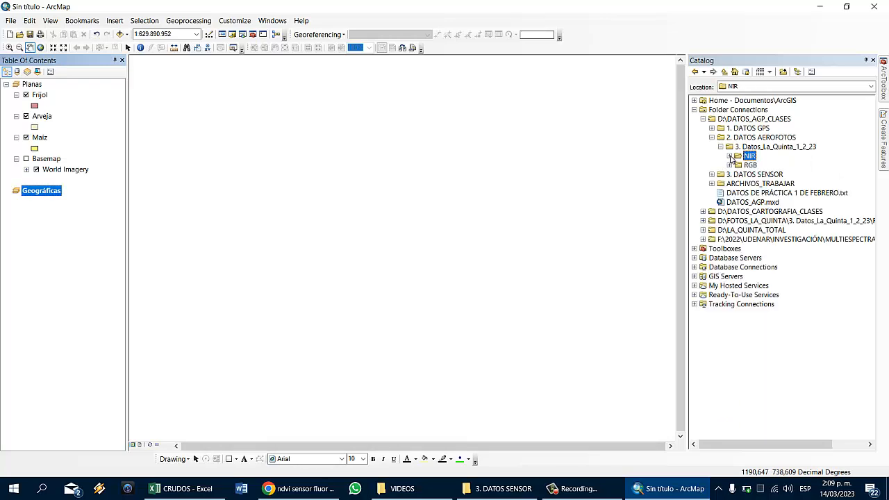
left_click(720, 147)
left_click(712, 137)
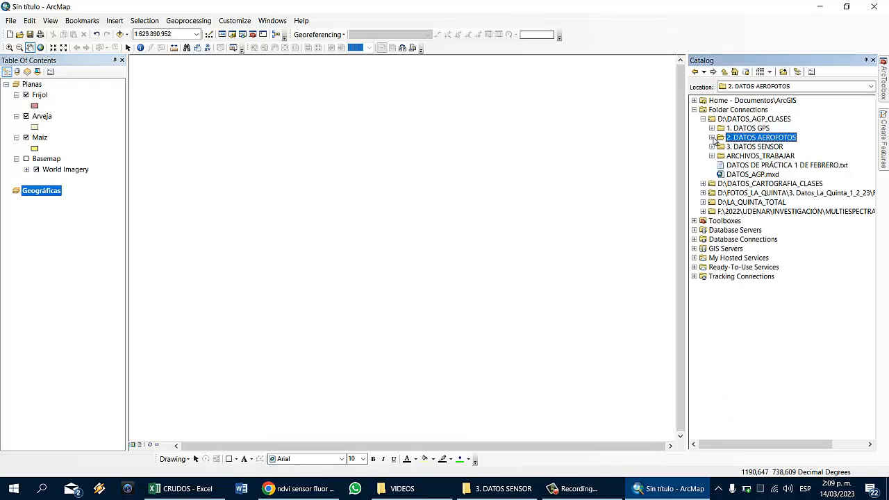
right_click(758, 118)
left_click(789, 169)
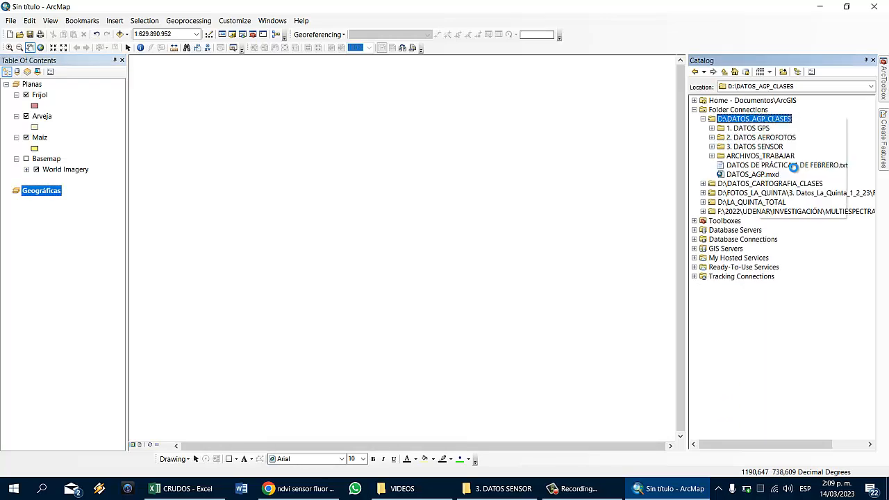
Add DATOS.txt from the 3. SENSOR folder in ARCHIVOS_TRABAJAR to the Geográficas data frame.
left_click(768, 157)
double_click(770, 157)
double_click(751, 174)
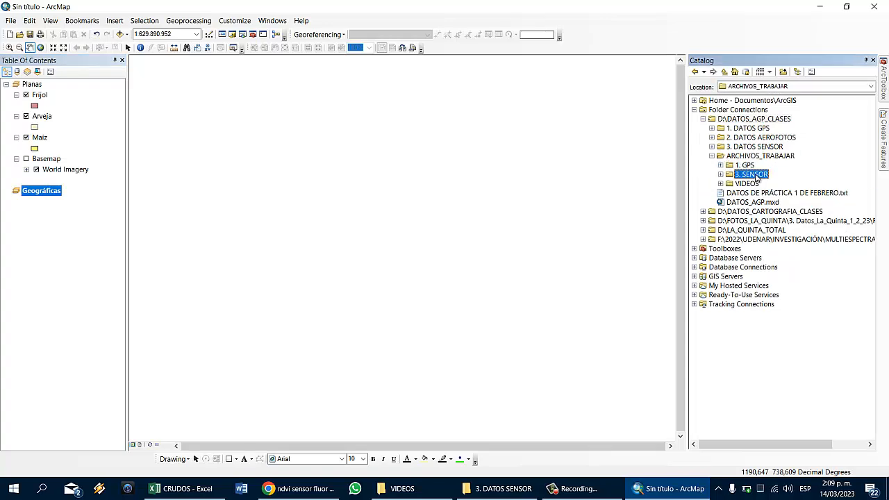
left_click(761, 183)
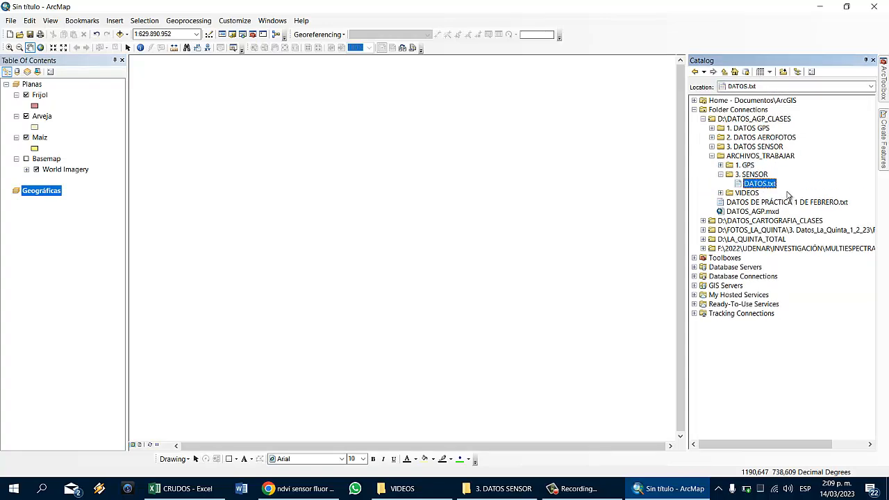
left_click_drag(571, 179, 49, 239)
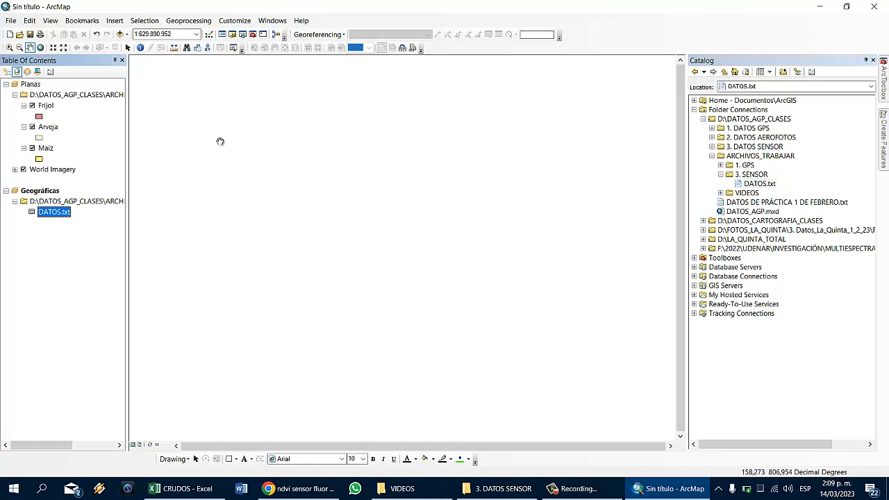
Remove the DATOS.txt table from the Geográficas data frame and list the contents by drawing order again.
left_click(7, 72)
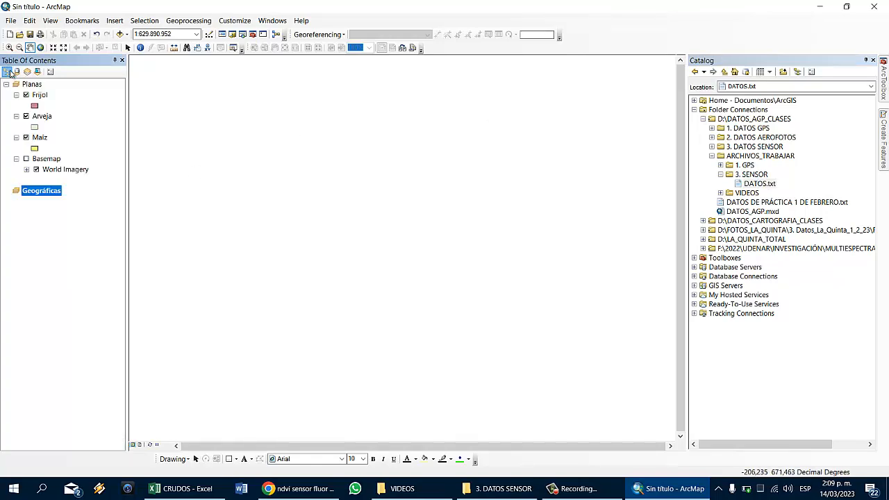
left_click(17, 72)
right_click(56, 204)
left_click(84, 209)
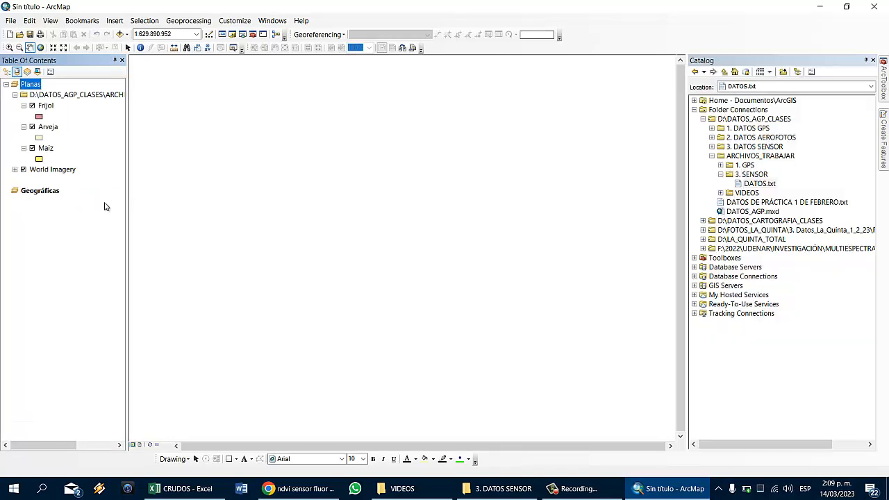
left_click(8, 73)
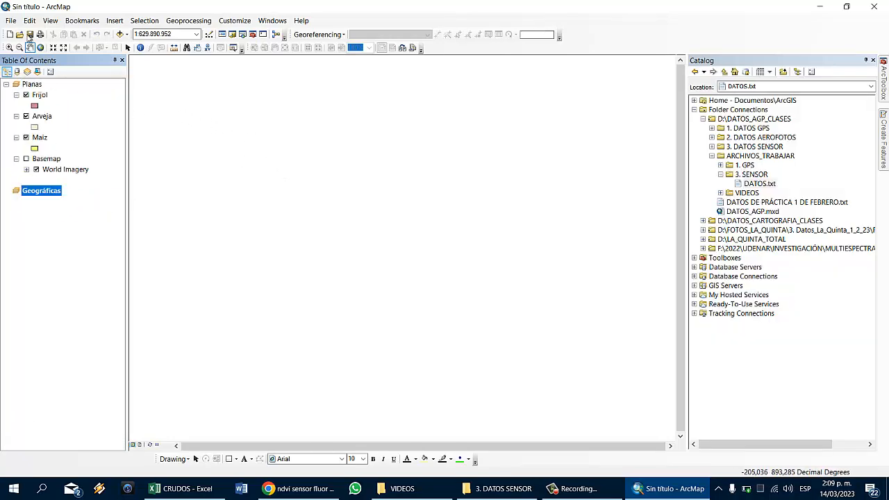
Switch to the CRUDOS workbook in Excel, begin saving a copy on this PC and check the available file types.
left_click(12, 21)
key("Escape")
left_click(181, 488)
left_click(374, 183)
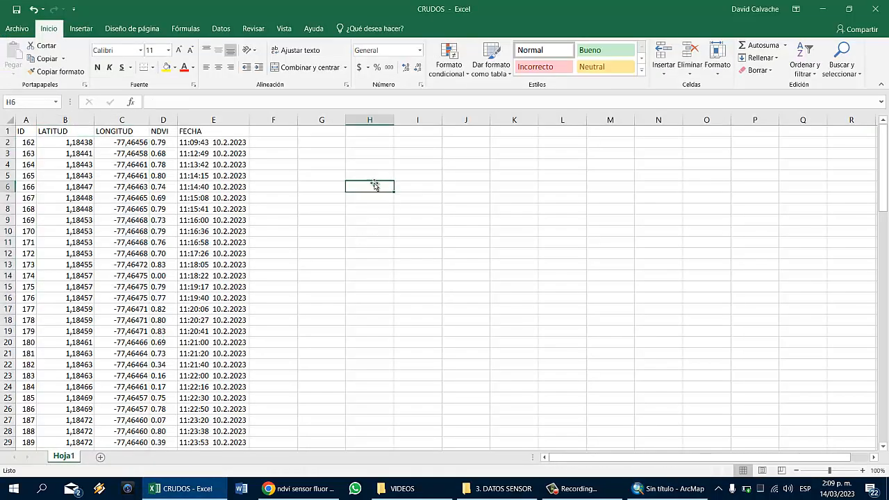
left_click(17, 28)
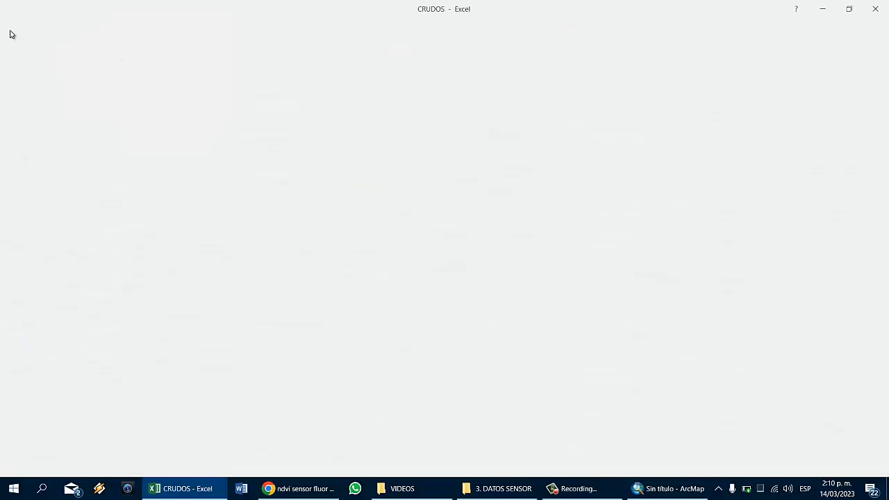
left_click(32, 130)
left_click(187, 284)
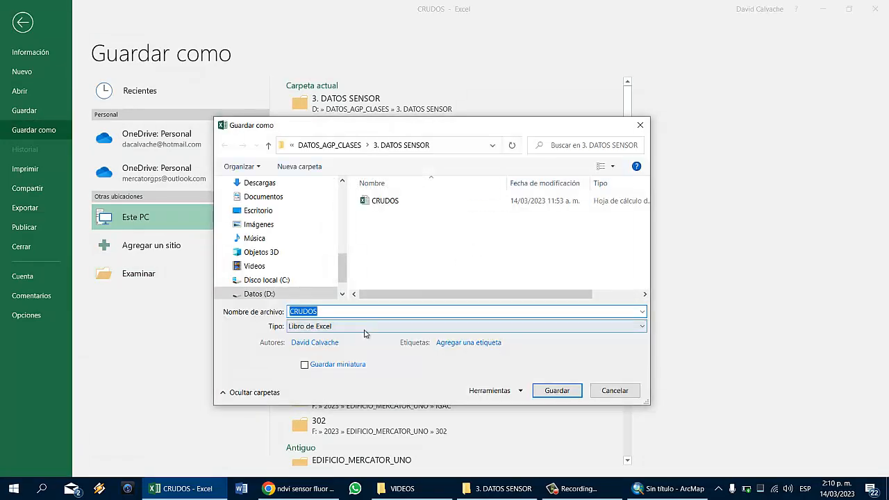
left_click_drag(388, 128, 372, 16)
left_click(363, 215)
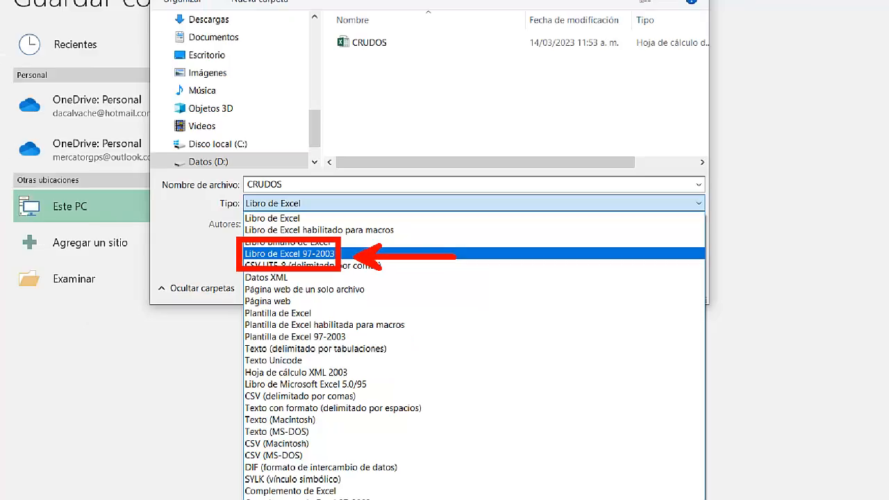
key("Escape")
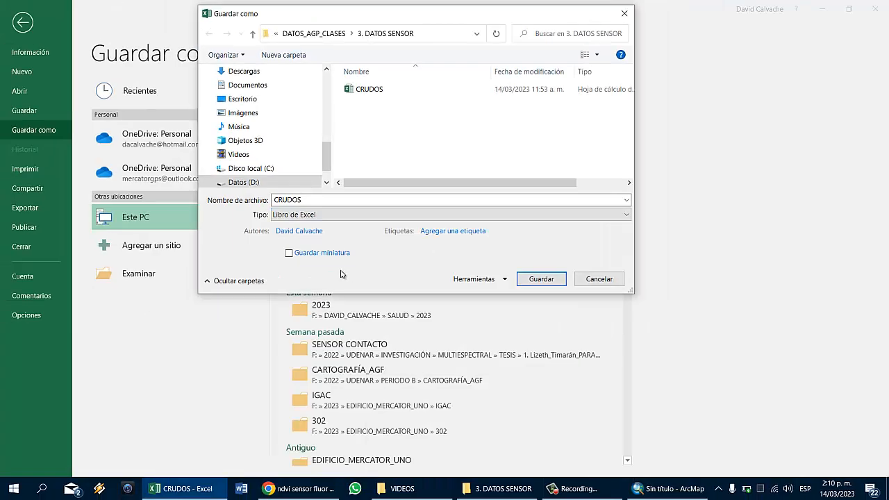
Save the workbook as CRUDOS in Libro de Excel 97-2003 format in the 3. DATOS SENSOR folder and close Excel.
left_click(374, 217)
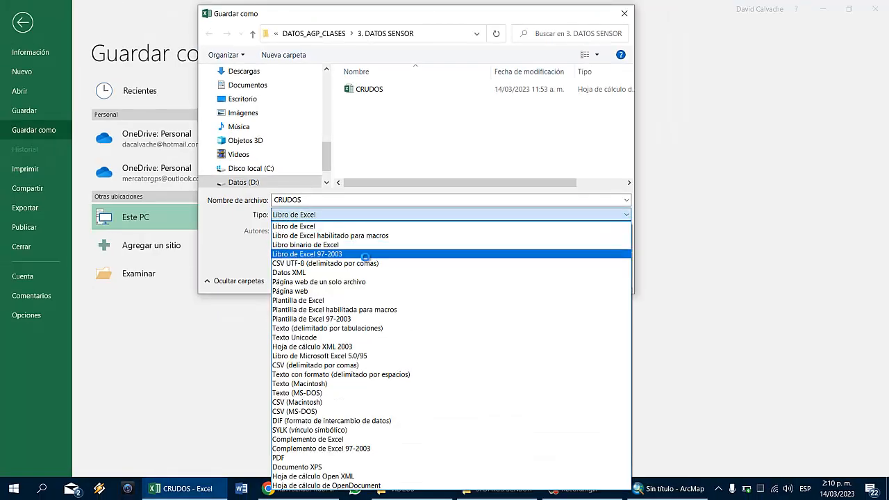
left_click(362, 254)
left_click(333, 201)
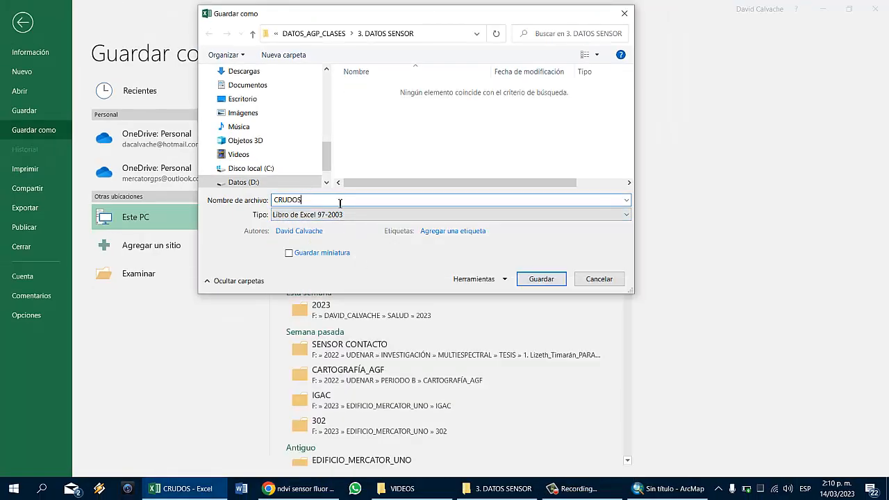
left_click(536, 279)
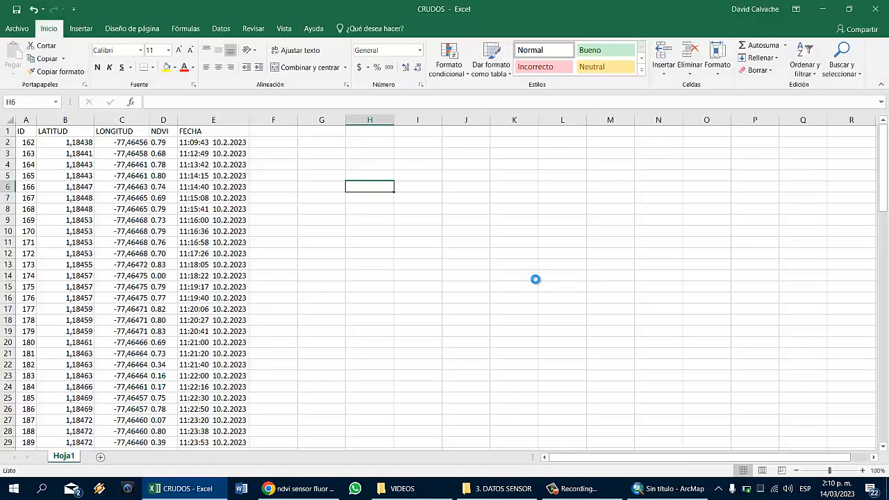
left_click(485, 271)
left_click(878, 8)
Open the Add XY Data dialog in ArcMap and briefly bring up its table browser.
left_click(13, 22)
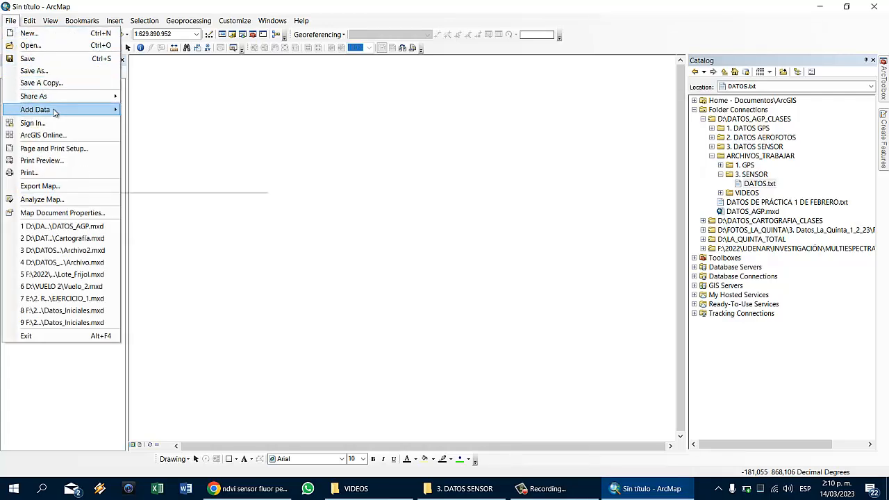
mouse_move(54, 113)
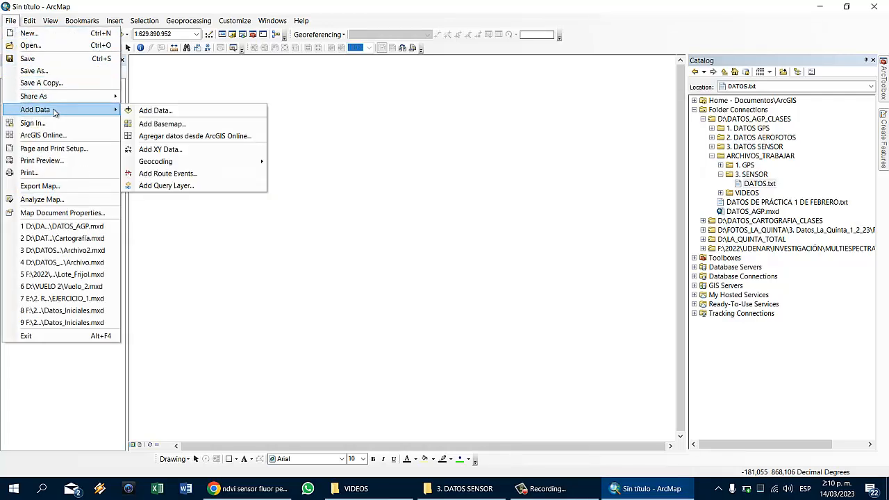
left_click(171, 152)
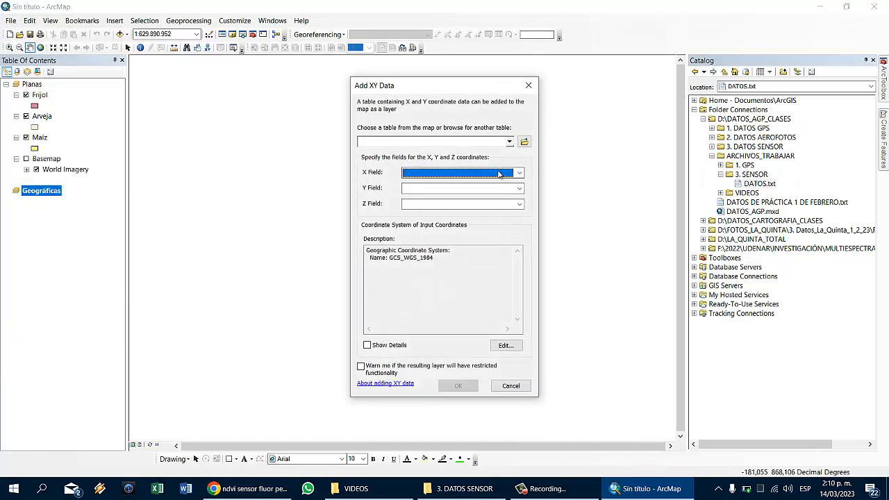
left_click(525, 142)
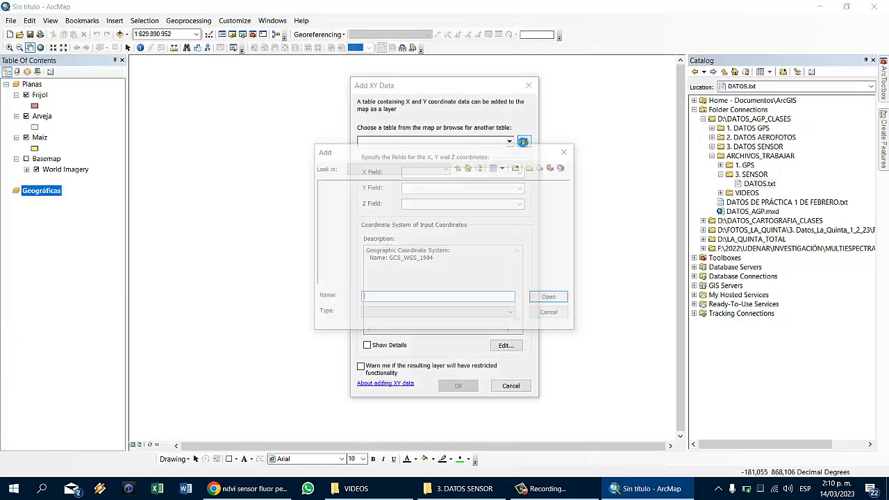
left_click(565, 152)
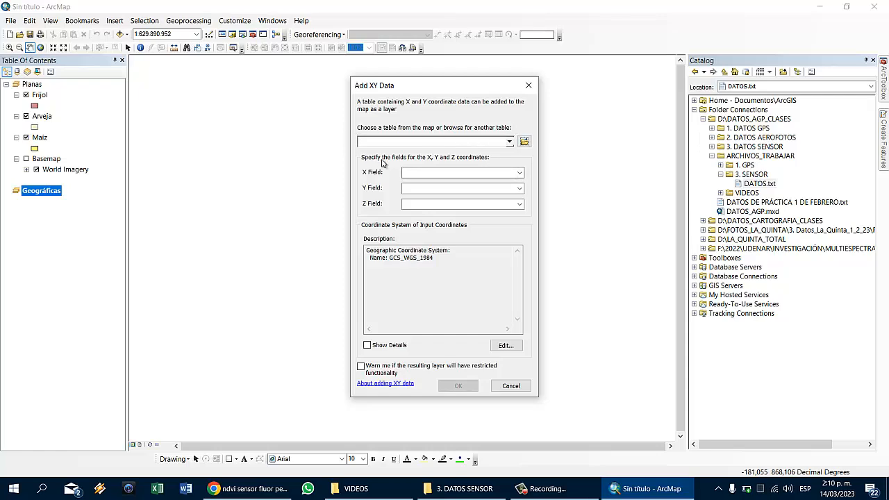
key("ctrl+1")
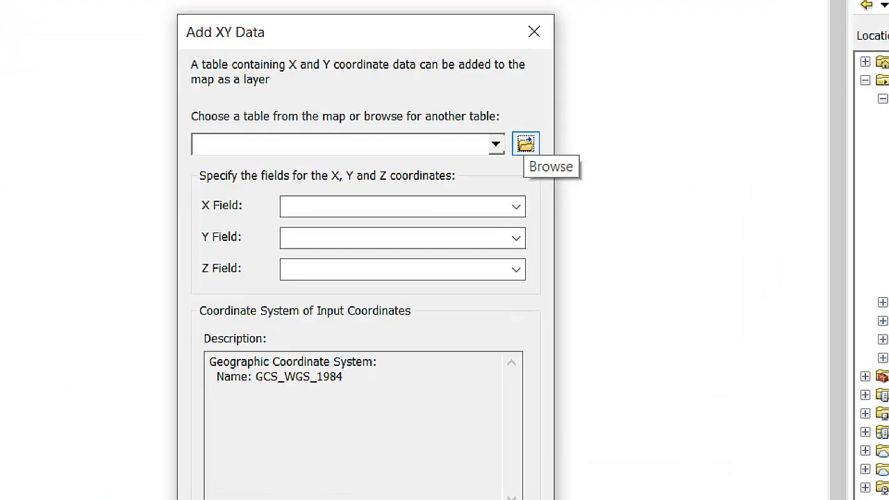
left_click(517, 152)
left_click_drag(528, 152, 527, 238)
key("Escape")
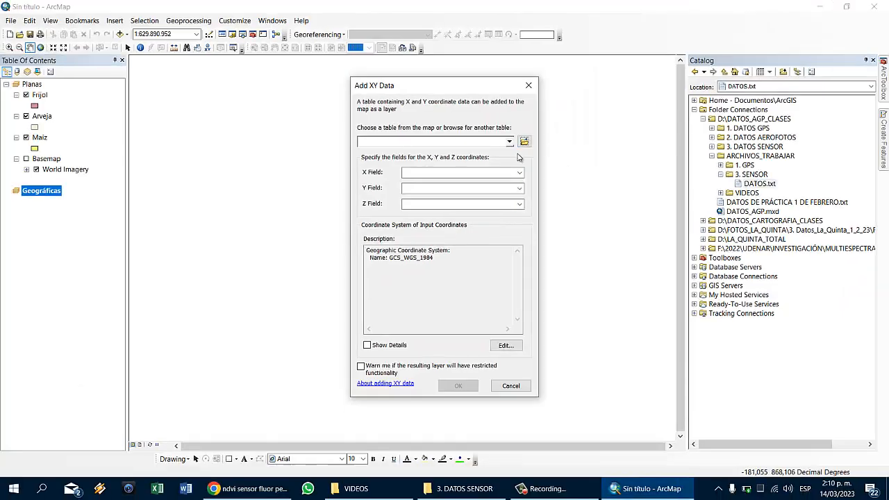
Browse for the XY table in the ARCHIVOS_TRABAJAR\3. SENSOR folder of D:\DATOS_AGP_CLASES.
left_click(525, 141)
left_click(437, 169)
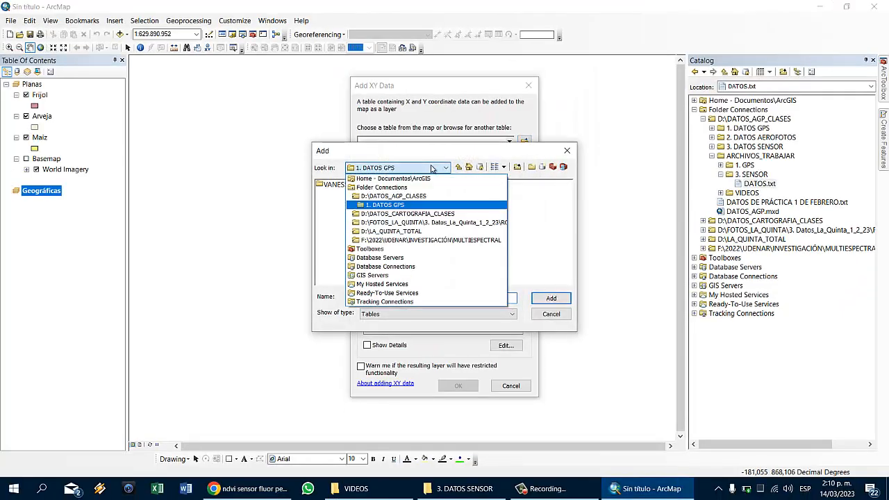
left_click(425, 196)
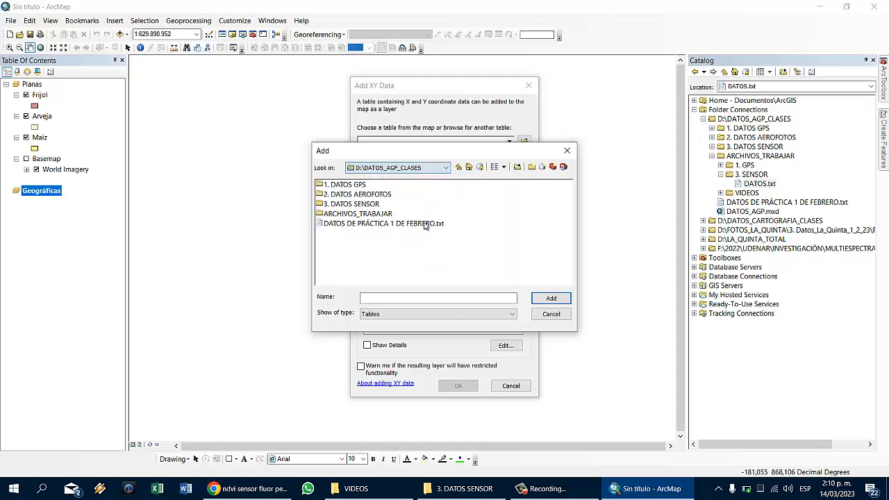
double_click(386, 215)
double_click(339, 185)
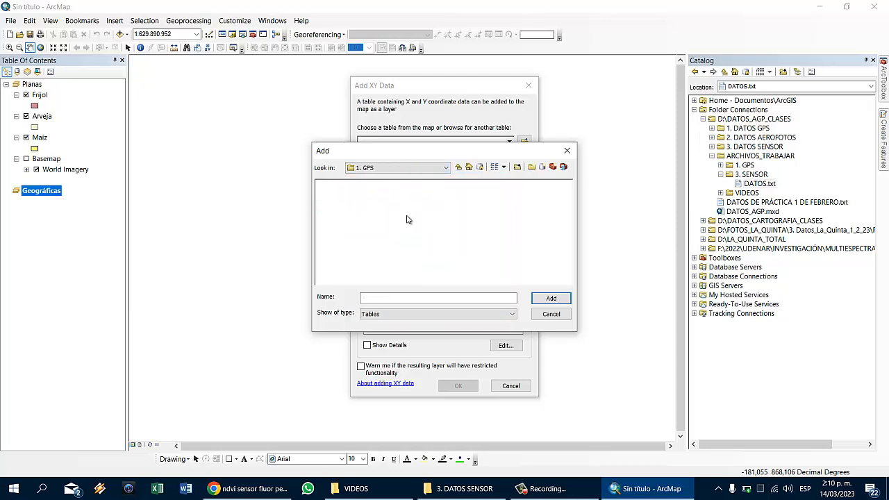
left_click(458, 168)
double_click(346, 194)
Try to list all files of the 3. SENSOR folder by entering * as the table name.
left_click(469, 314)
left_click(467, 314)
left_click(401, 298)
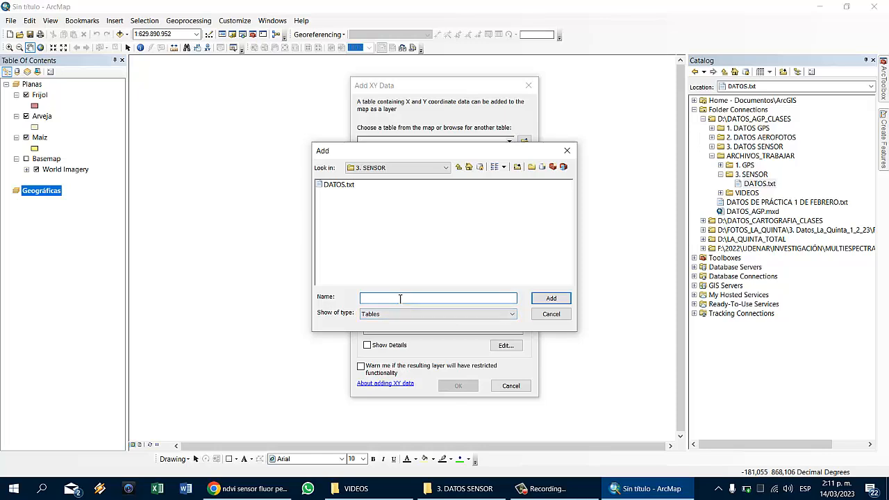
key("Return")
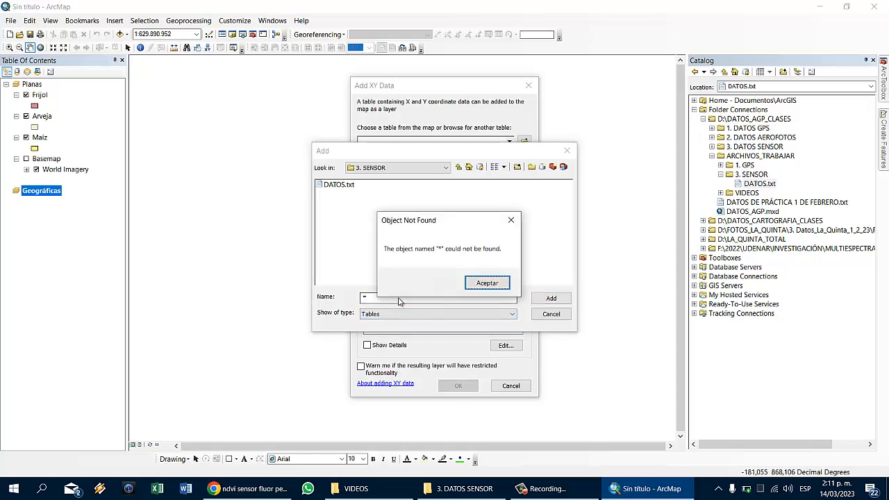
left_click(486, 282)
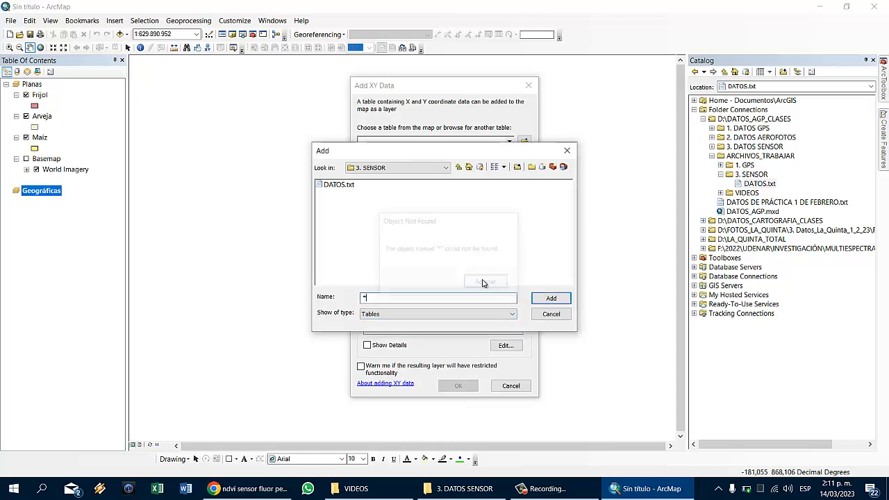
Cancel the open table browser and Add XY Data dialog, and restart Add XY Data with its table browser.
left_click(551, 314)
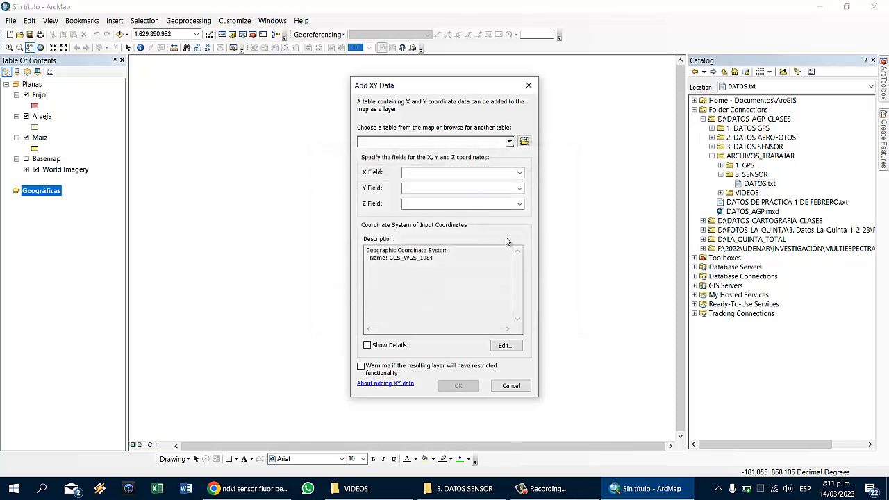
left_click(529, 84)
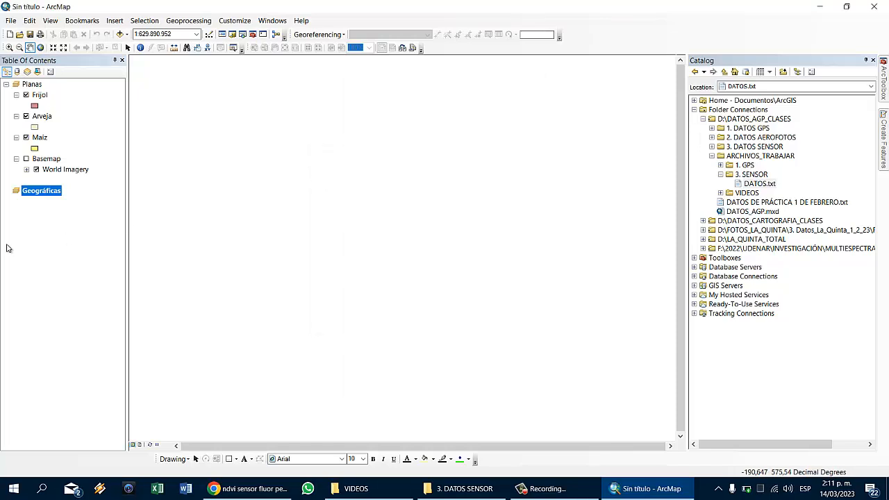
left_click(11, 20)
mouse_move(83, 109)
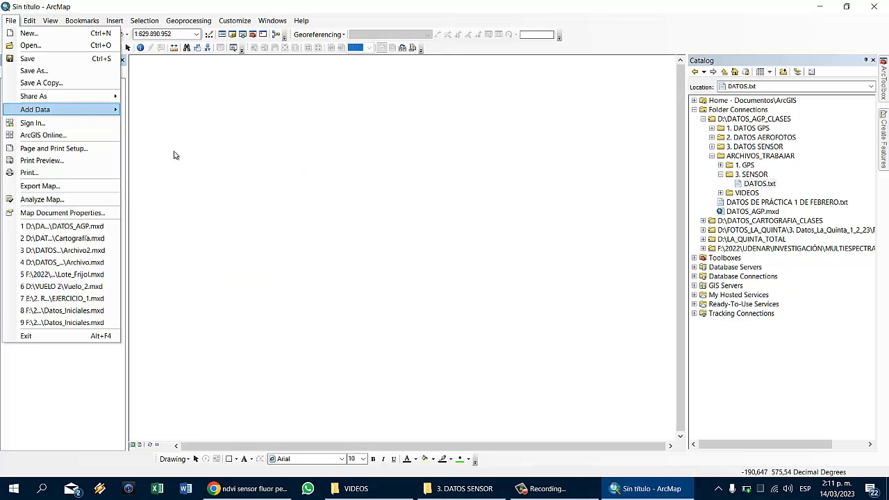
left_click(177, 153)
left_click(523, 144)
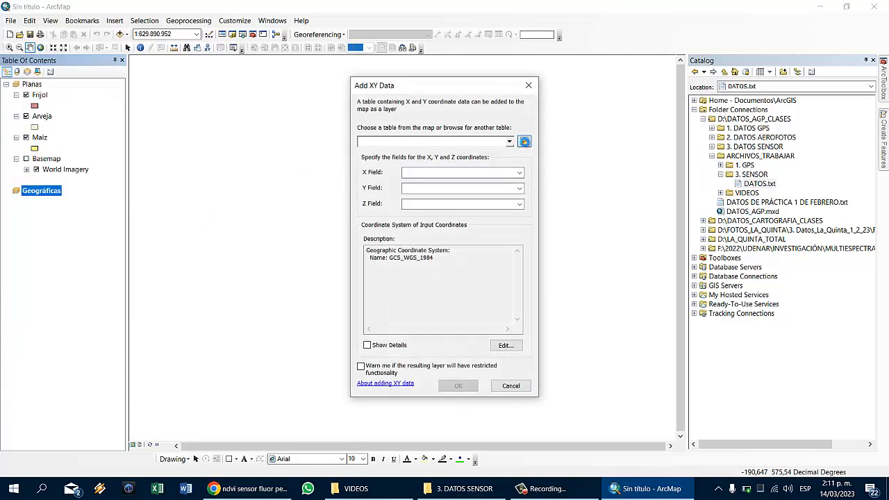
Browse for the XY table in the 3. DATOS SENSOR folder of D:\DATOS_AGP_CLASES.
left_click(458, 168)
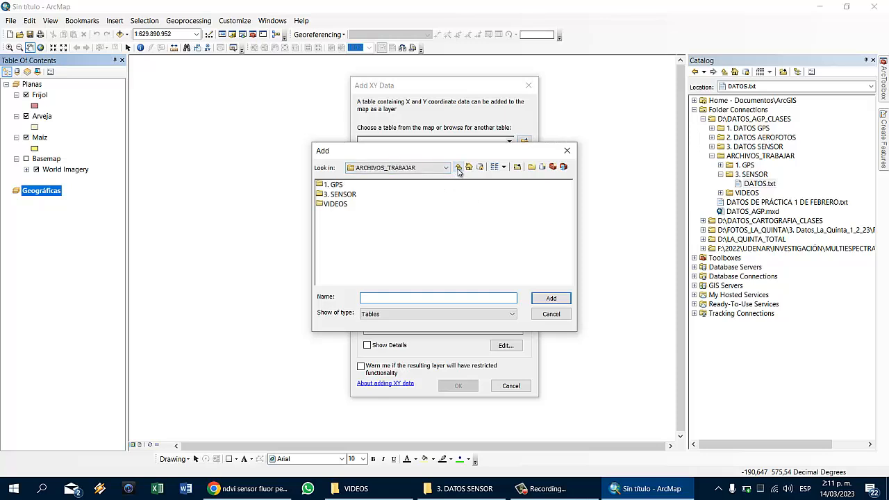
left_click(458, 168)
double_click(358, 204)
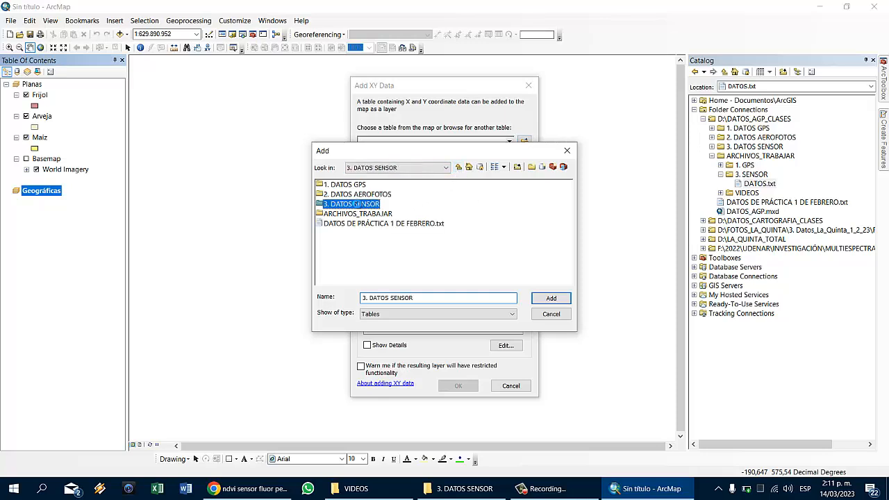
left_click(458, 168)
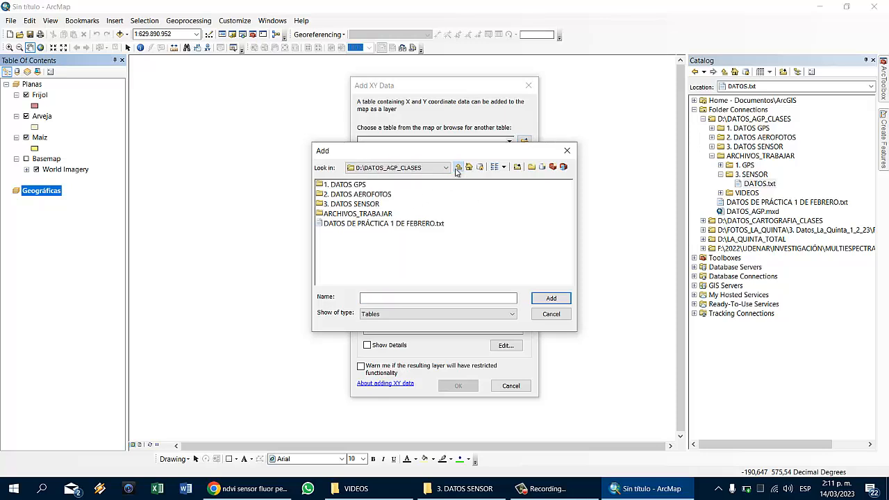
left_click(359, 205)
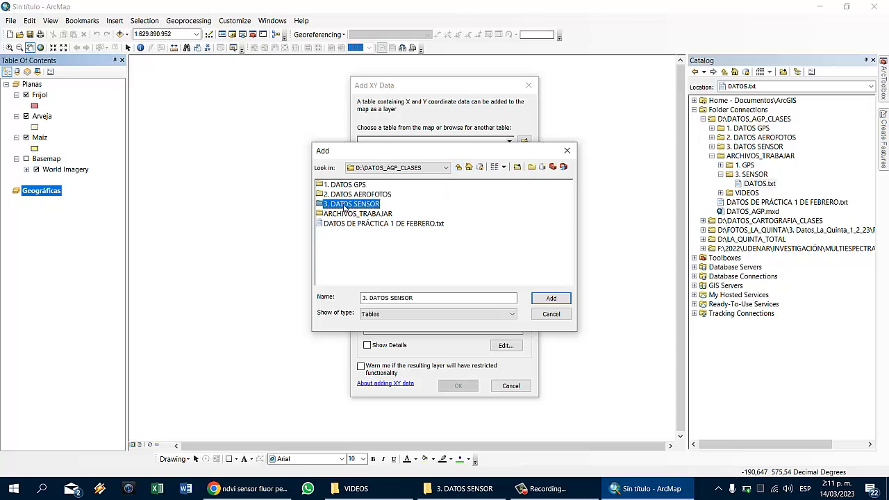
double_click(346, 206)
Add sheet Hoja1$ of CRUDOS.xls as XY points with LONGITUD as X, LATITUD as Y and GCS_WGS_1984 coordinates.
left_click(361, 195)
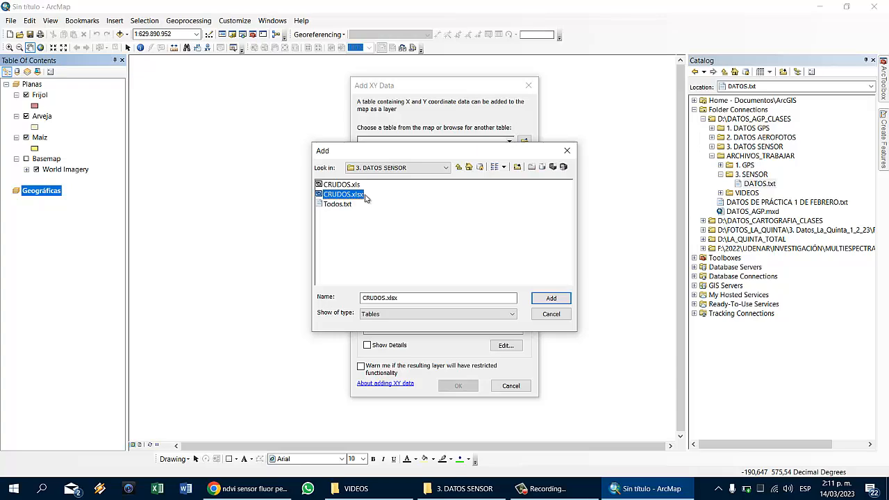
left_click(346, 185)
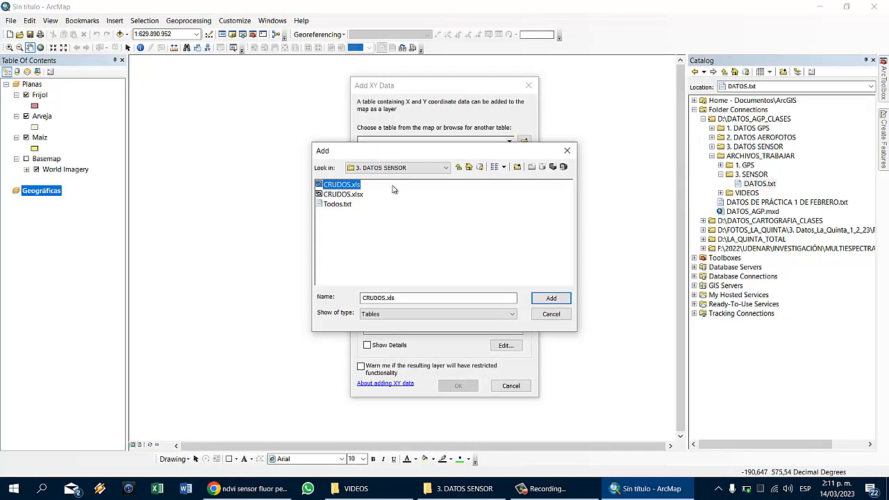
left_click(548, 299)
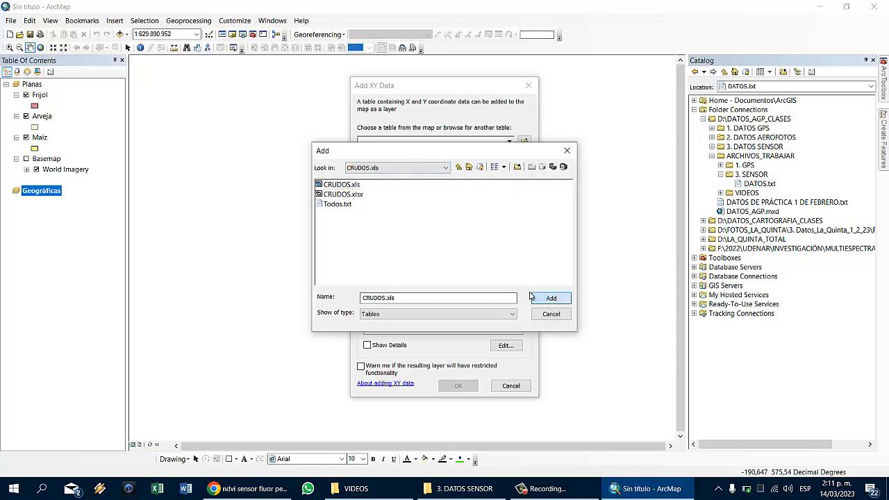
left_click(344, 187)
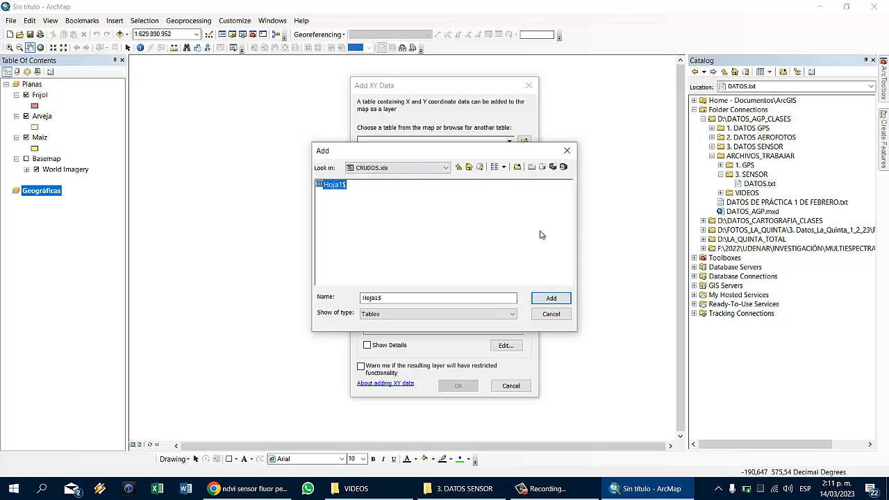
left_click(551, 298)
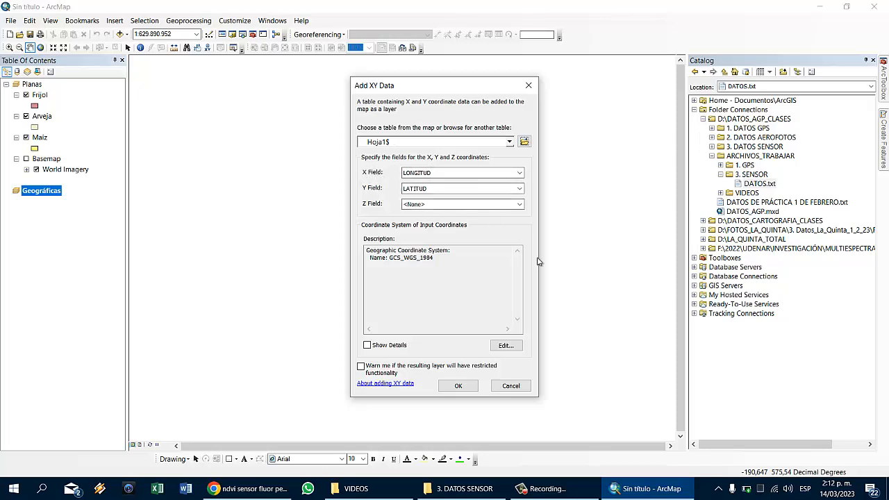
left_click(464, 385)
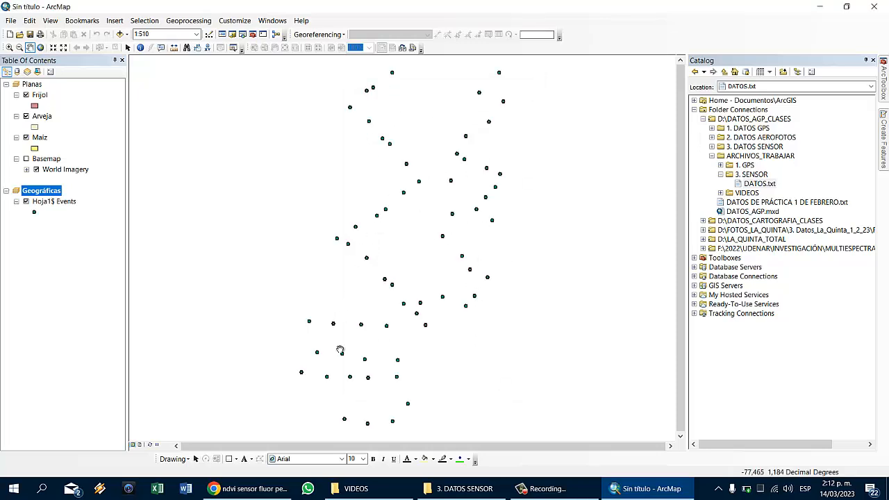
scroll(453, 282, "down", 1)
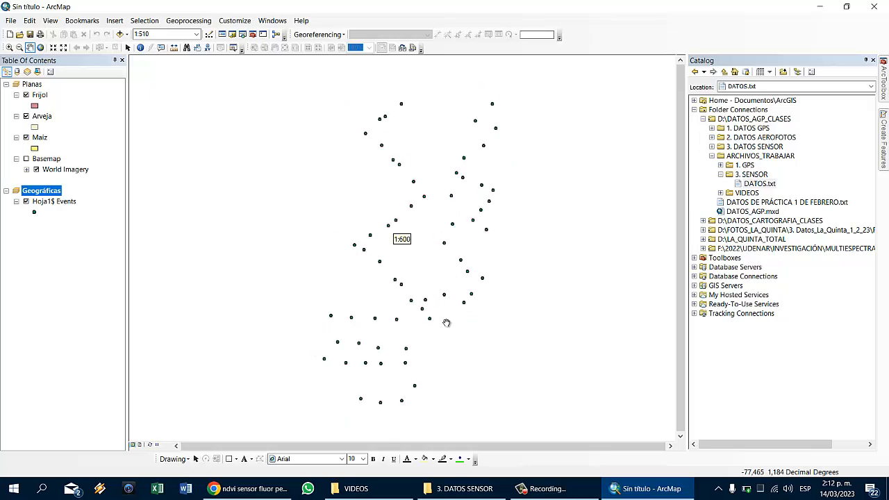
Open the .xlsx version of CRUDOS from the 3. DATOS SENSOR folder in a maximized Excel window.
left_click(462, 489)
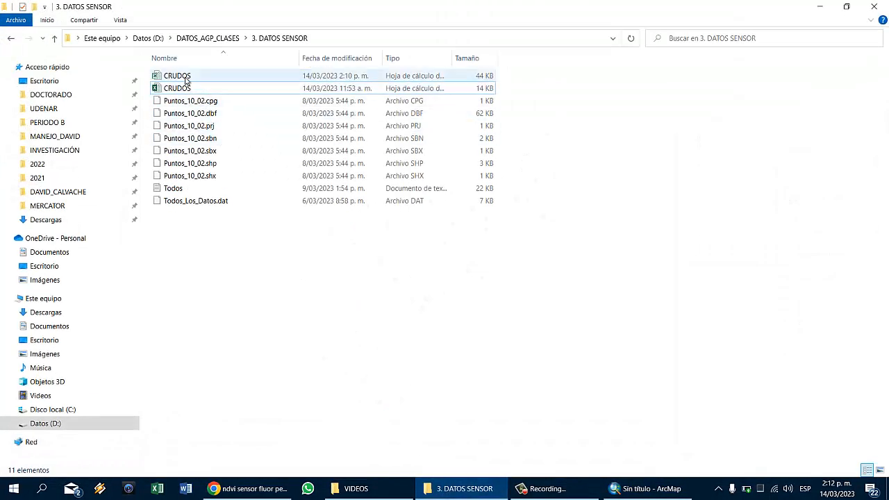
left_click(186, 78)
double_click(187, 88)
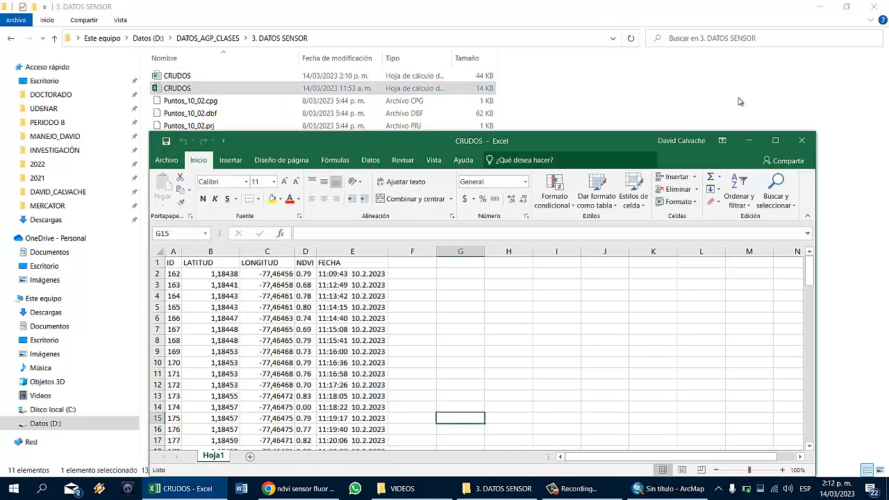
left_click(775, 141)
Select all ID values from the last record up to the first, without the header, to count the records.
scroll(216, 292, "down", 3)
scroll(217, 291, "down", 20)
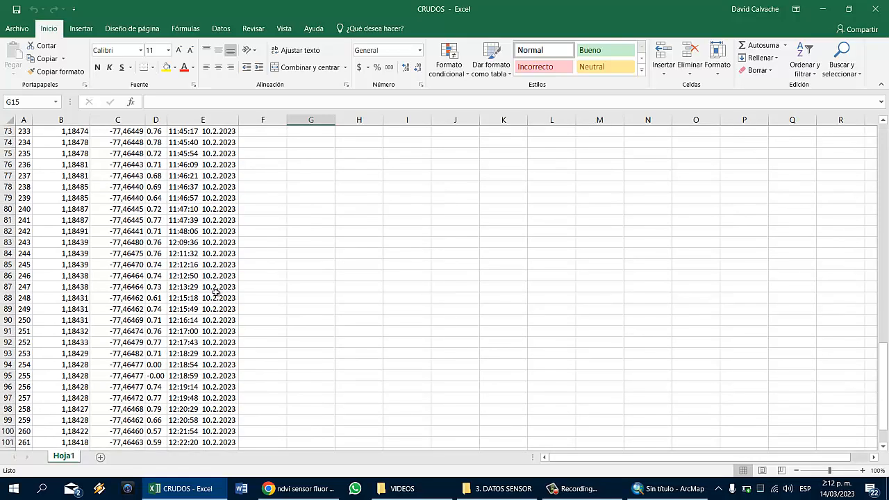
scroll(216, 292, "down", 2)
left_click(28, 421)
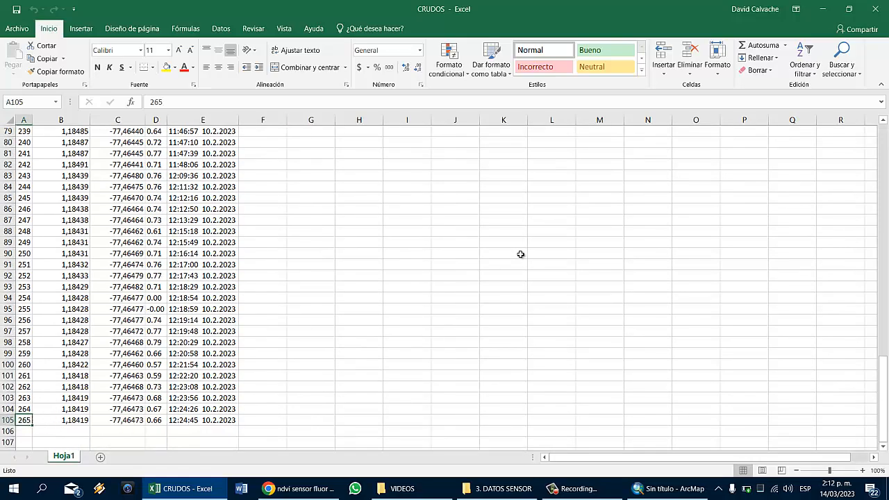
key("ctrl+shift+Up")
key("shift+Down")
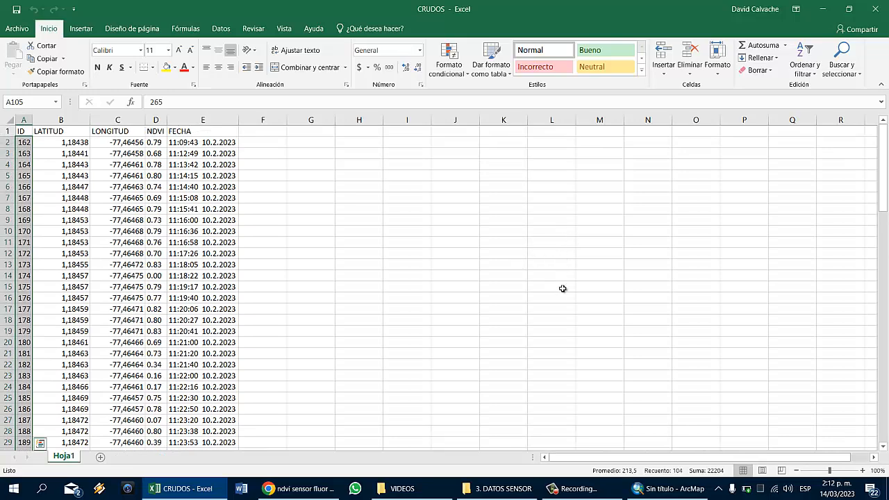
Switch back to ArcMap and open the attribute table of the Hoja1$ Events layer.
left_click(672, 489)
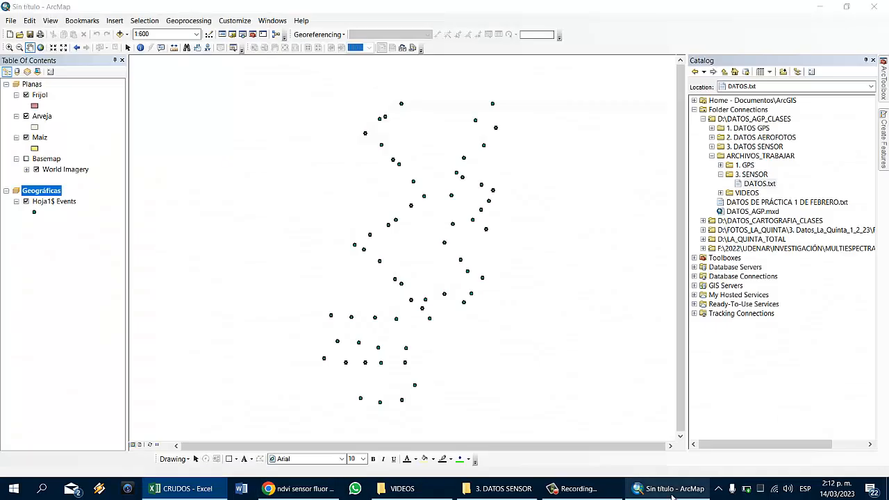
right_click(64, 206)
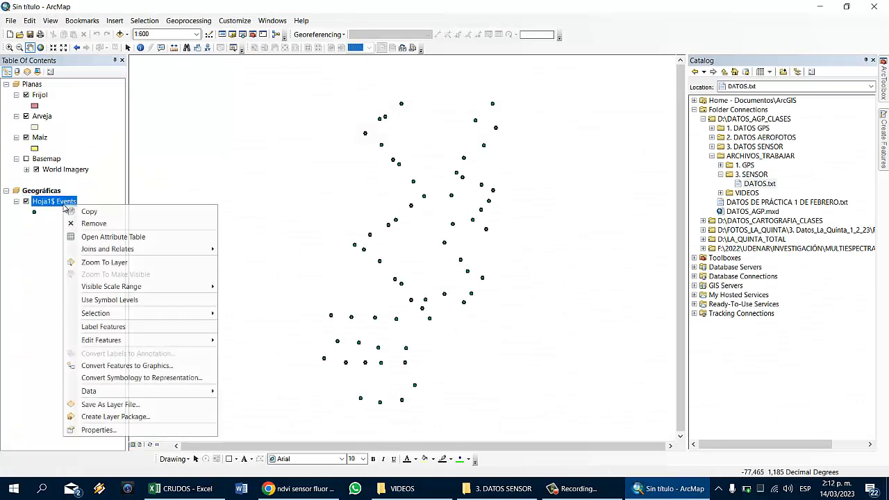
left_click(28, 235)
left_click(29, 235)
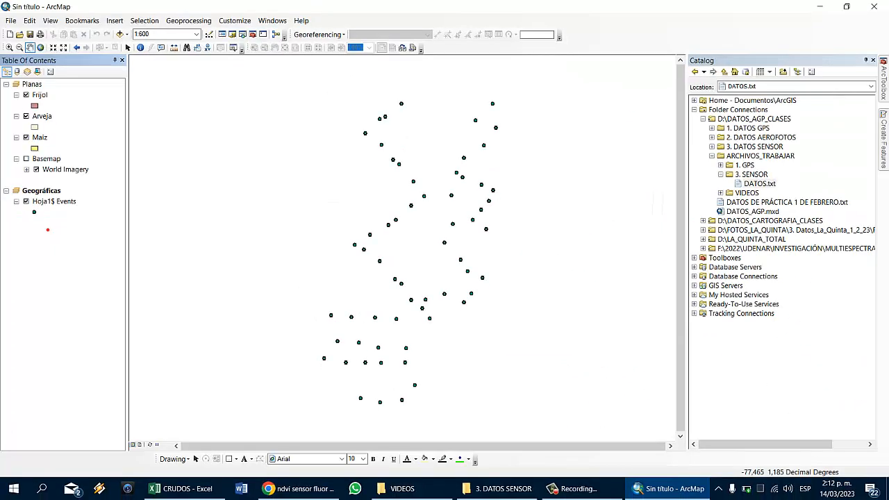
left_click_drag(353, 194, 73, 201)
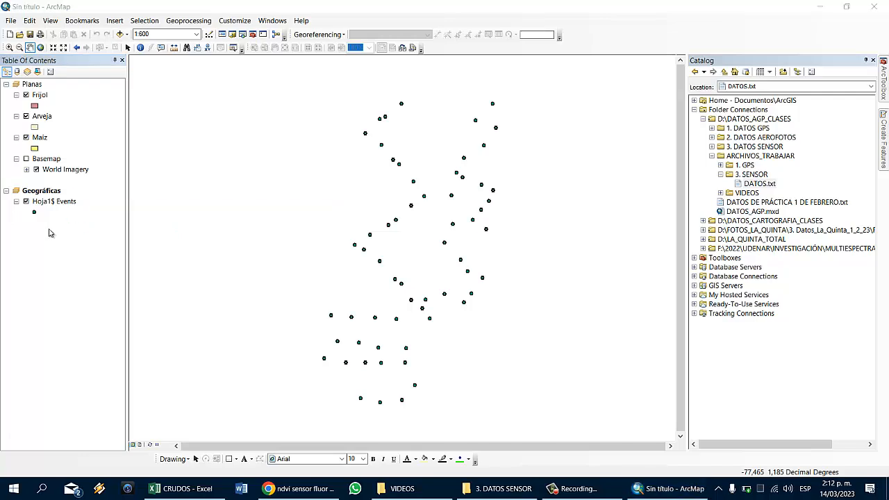
right_click(59, 202)
left_click(89, 230)
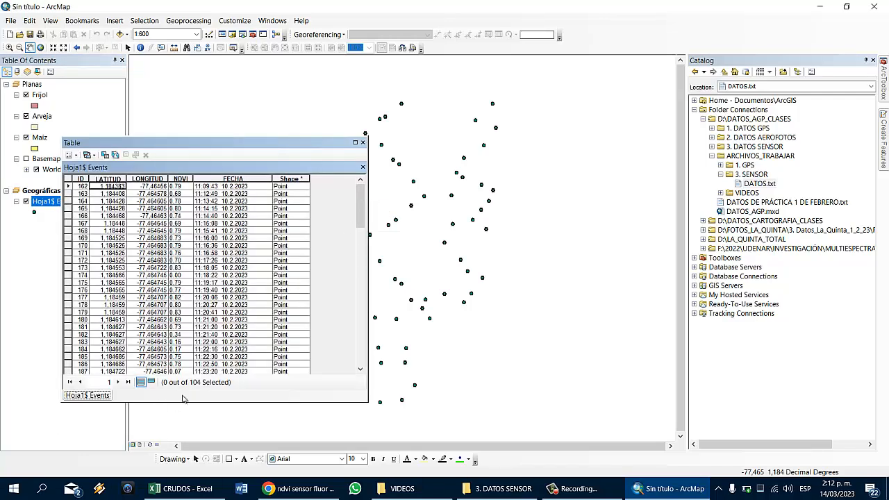
Check the record count of the Hoja1$ Events attribute table and close the table.
key("ctrl+1")
left_click(180, 394)
mouse_move(128, 355)
left_mouse_down()
mouse_move(186, 376)
mouse_move(321, 396)
mouse_move(296, 395)
left_mouse_up()
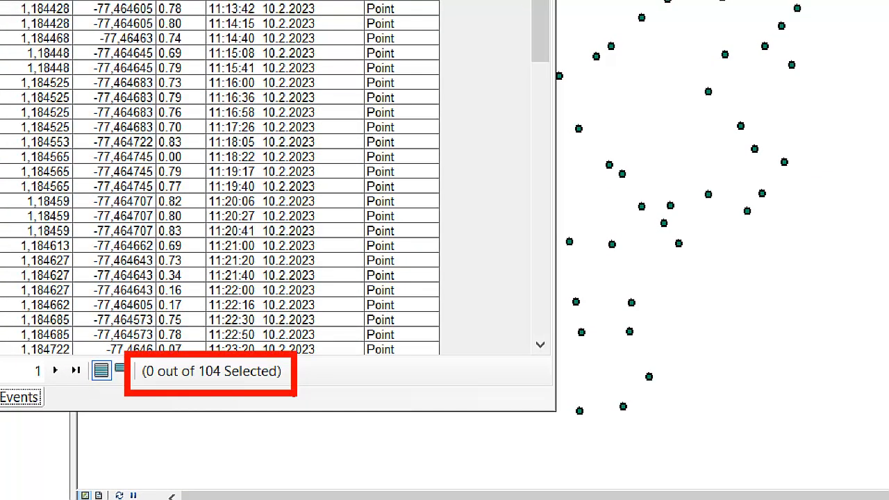
key("Escape")
mouse_move(361, 211)
left_mouse_down()
mouse_move(362, 347)
mouse_move(362, 208)
left_mouse_up()
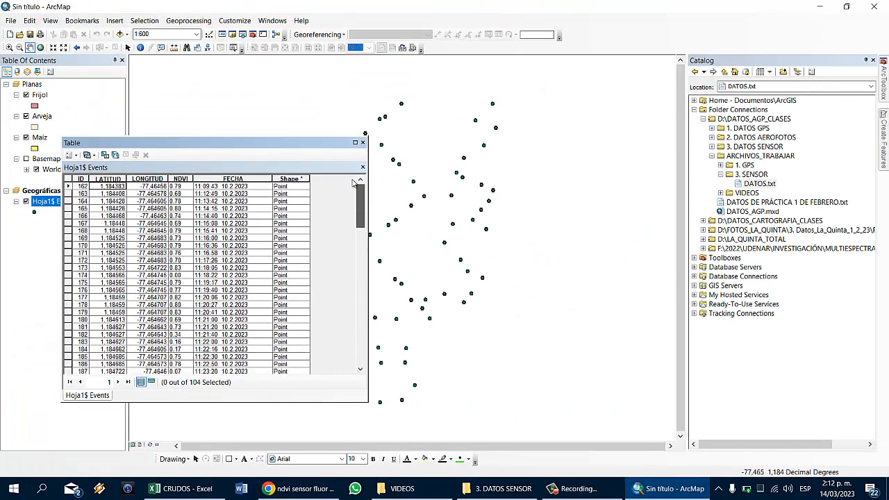
left_click(362, 143)
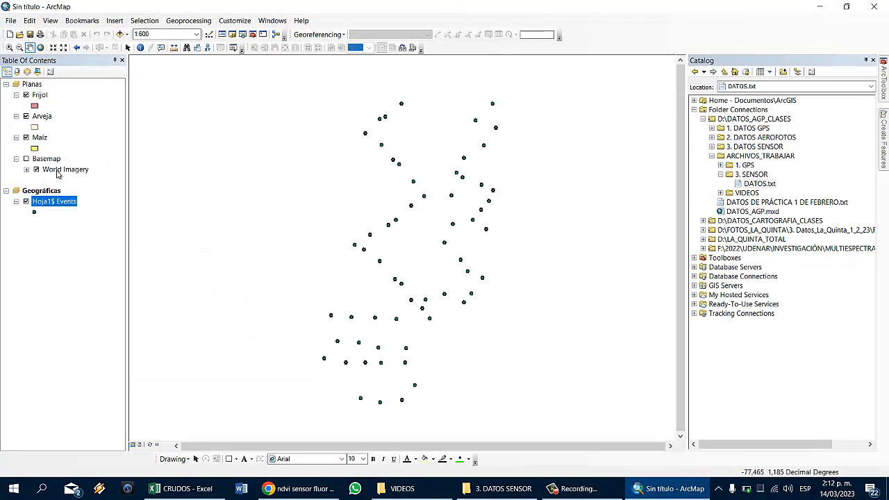
Copy the Frijol lot layer from the Planas data frame into Geográficas, below the Hoja1$ Events layer.
left_click(45, 97)
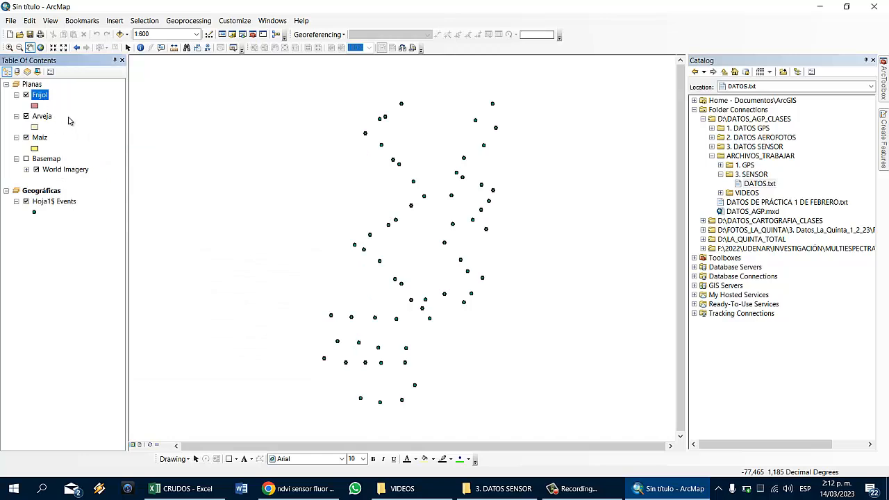
left_click(49, 117)
left_click(48, 137)
left_click(41, 97)
mouse_move(45, 101)
left_mouse_down()
mouse_move(82, 178)
mouse_move(87, 234)
left_mouse_up()
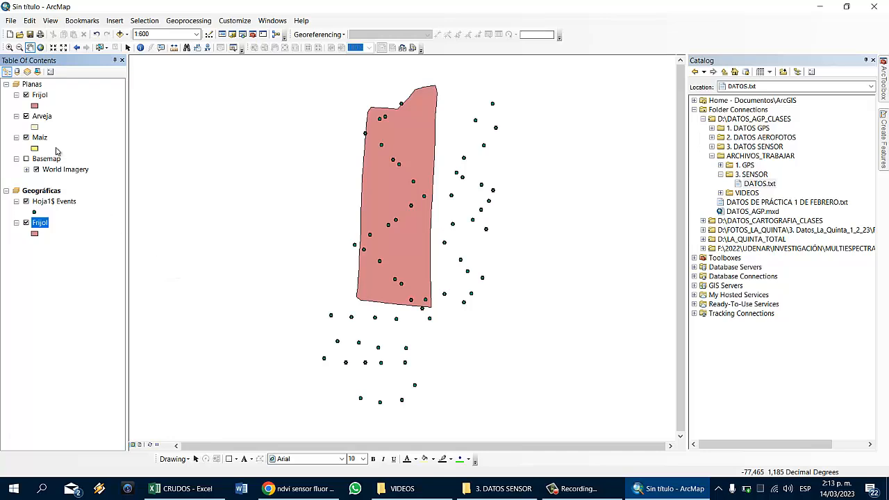
left_click(29, 85)
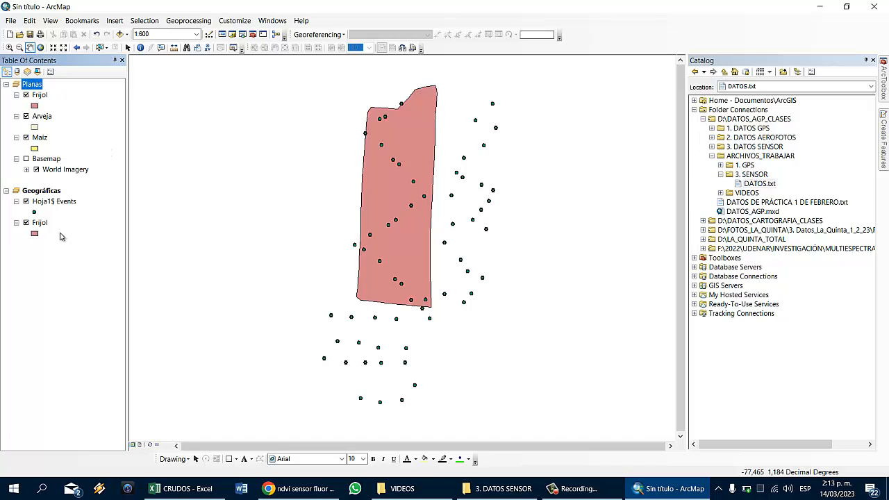
left_click(41, 223)
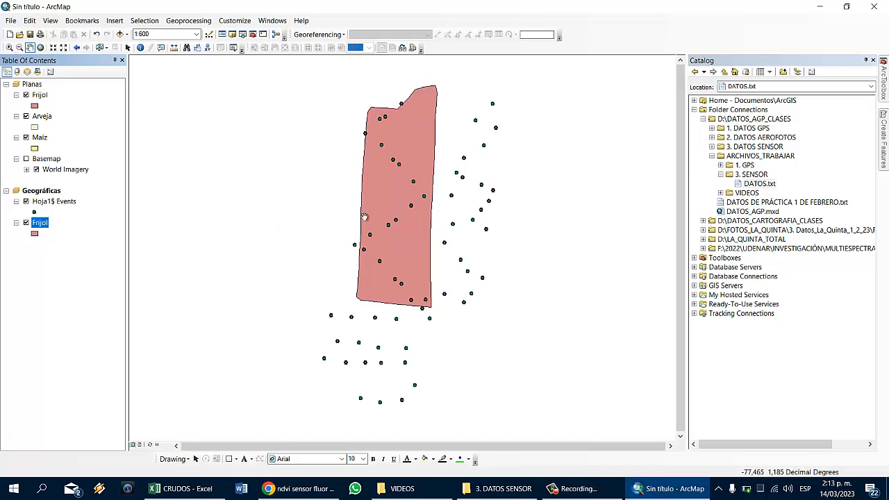
Look through the 1. DATOS GPS folder in the catalog for the lot shapefiles and collapse it again.
left_click(750, 130)
left_click(773, 139)
left_click(771, 157)
left_click(775, 147)
left_click(757, 129)
double_click(756, 129)
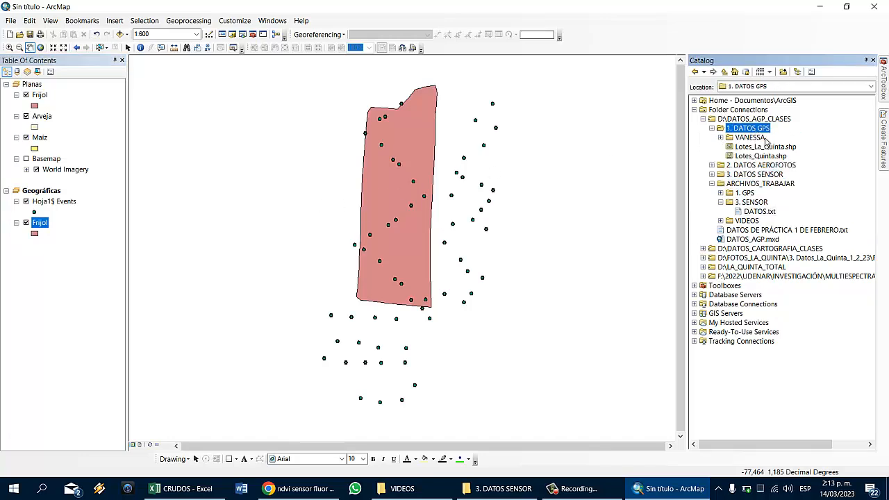
left_click(772, 156)
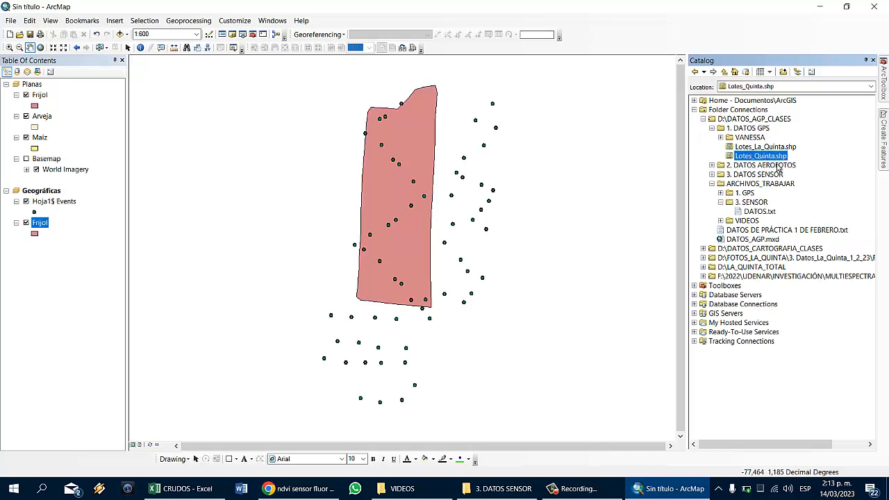
double_click(720, 129)
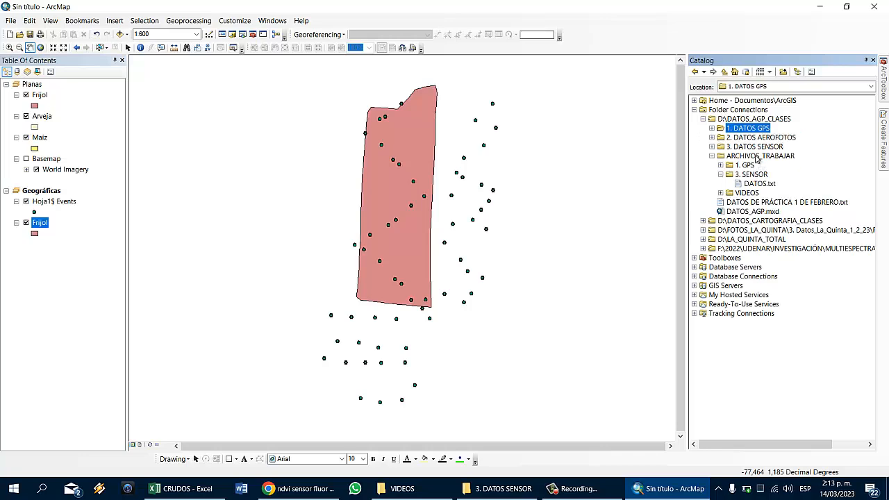
Browse to the 1. GPS folder inside ARCHIVOS_TRABAJAR in the catalog and select Frijol.shp.
double_click(758, 157)
double_click(745, 165)
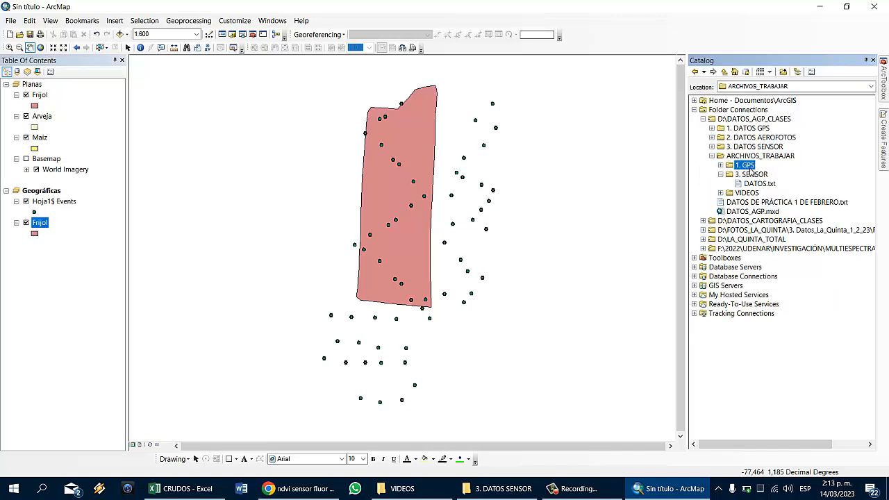
left_click(763, 184)
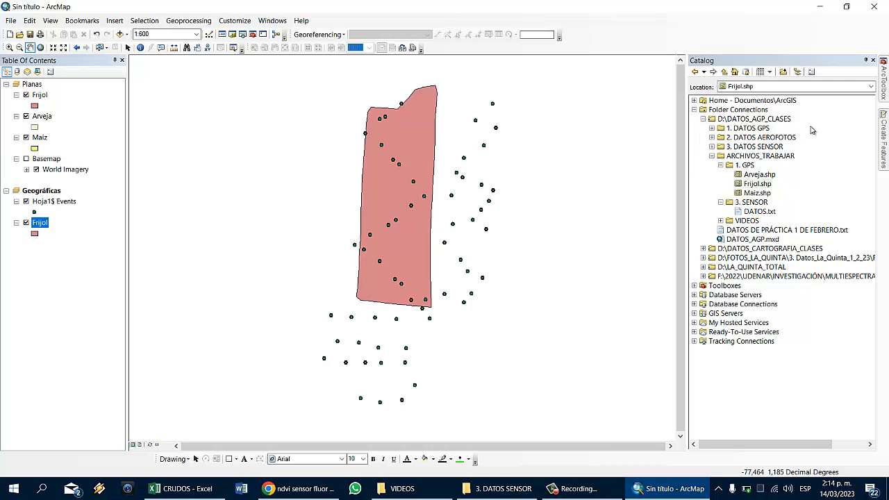
left_click(596, 492)
left_click(839, 442)
Start exporting all features of the Hoja1$ Events layer, choosing the 3. DATOS SENSOR folder as the output location.
mouse_move(589, 494)
left_click(60, 207)
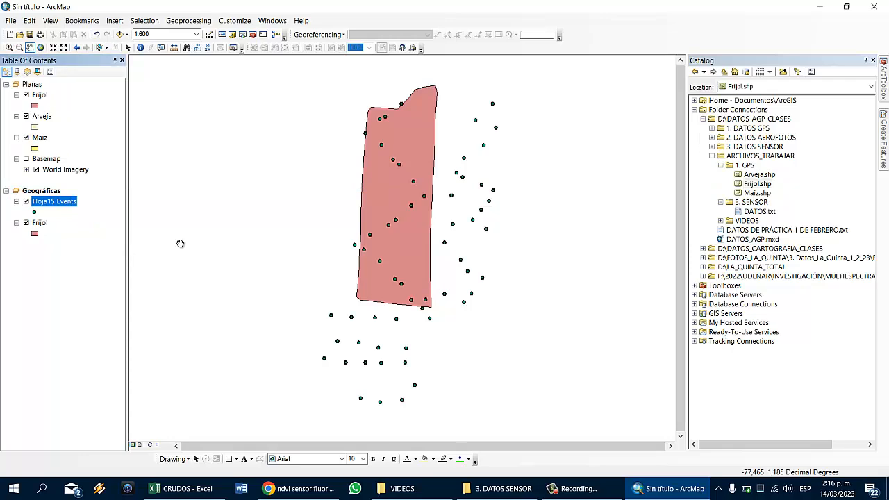
left_click_drag(446, 174, 406, 167)
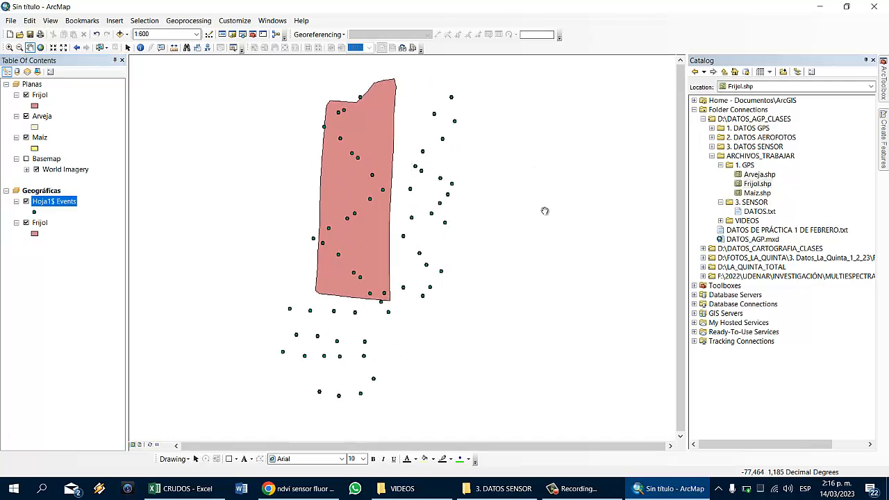
right_click(60, 205)
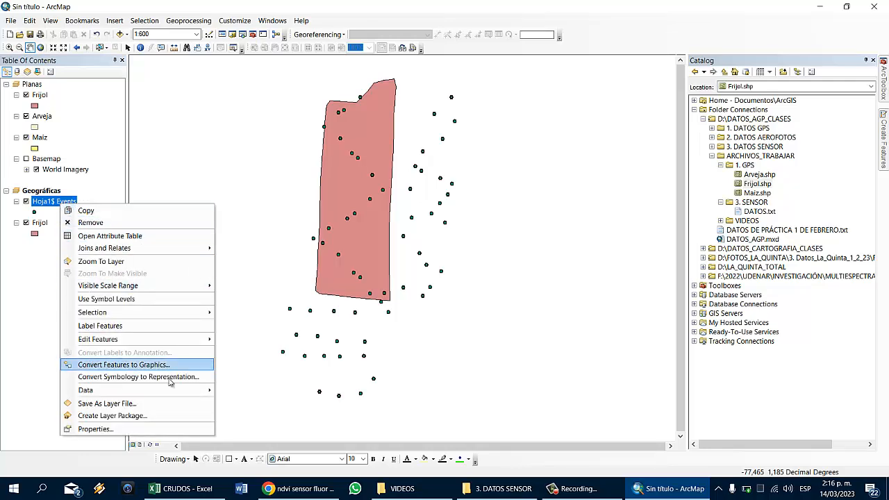
mouse_move(173, 392)
left_click(271, 403)
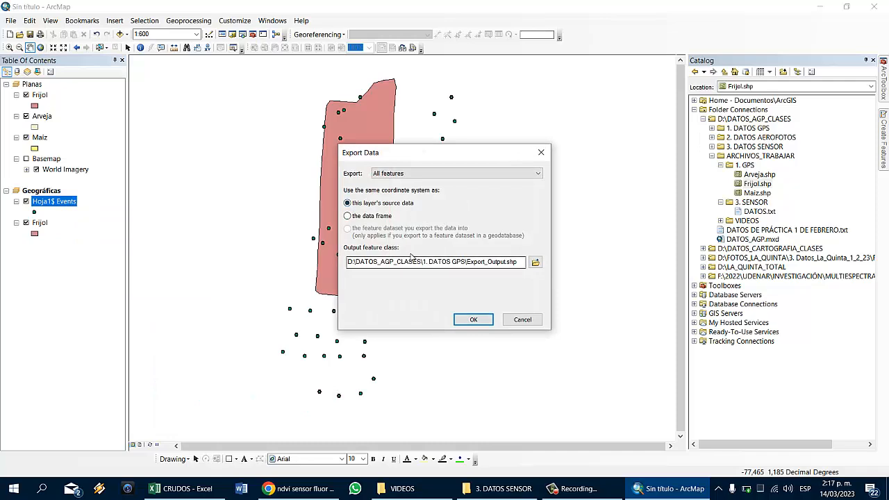
left_click(535, 261)
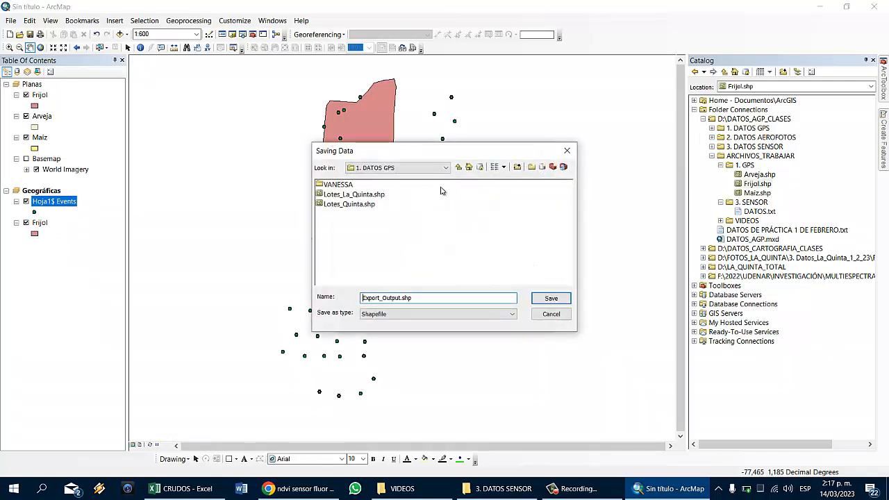
left_click(459, 169)
double_click(402, 205)
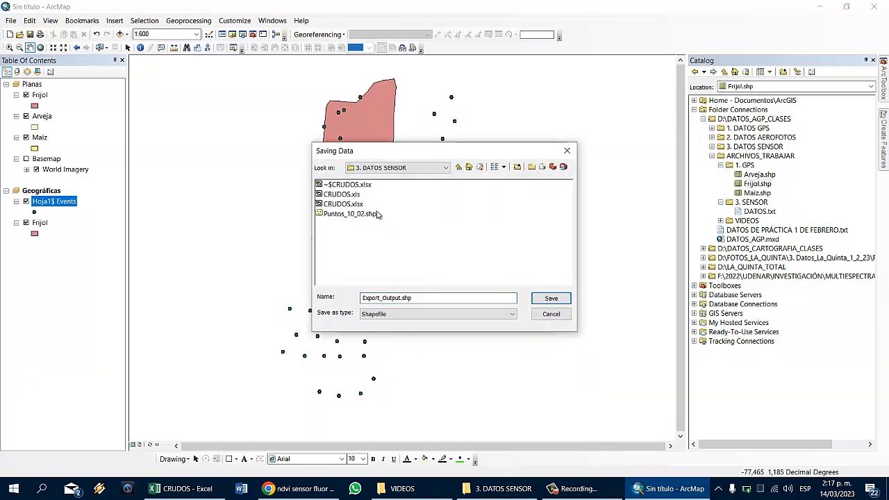
left_click(458, 168)
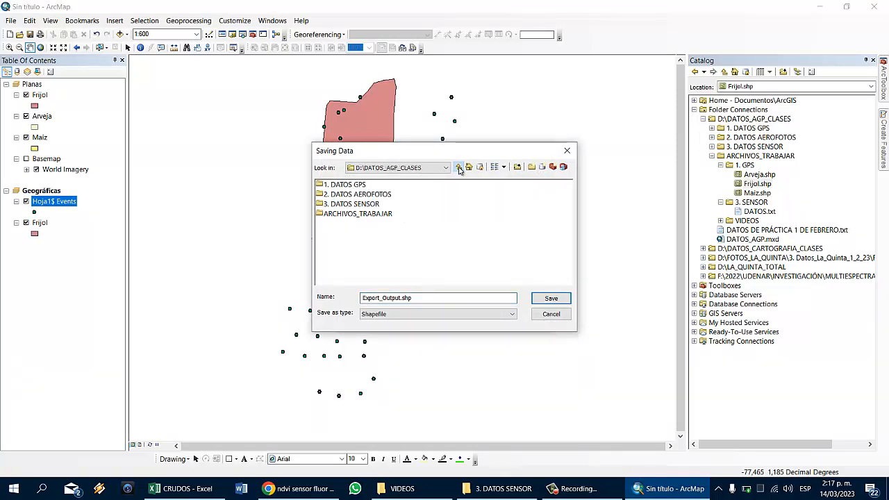
left_click(378, 215)
left_click(366, 205)
double_click(366, 206)
Export the points as the shapefile Puntos_10_02.shp, replacing the existing file, and add it to the map as a layer.
double_click(453, 298)
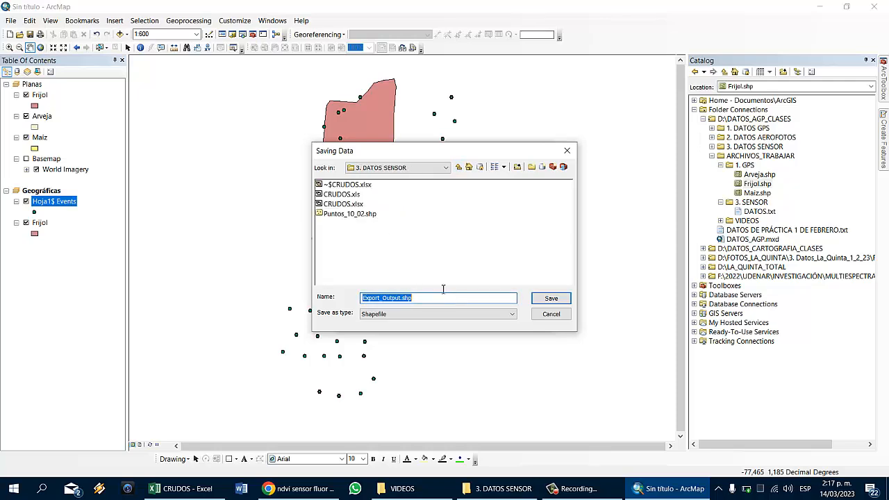
left_click(367, 215)
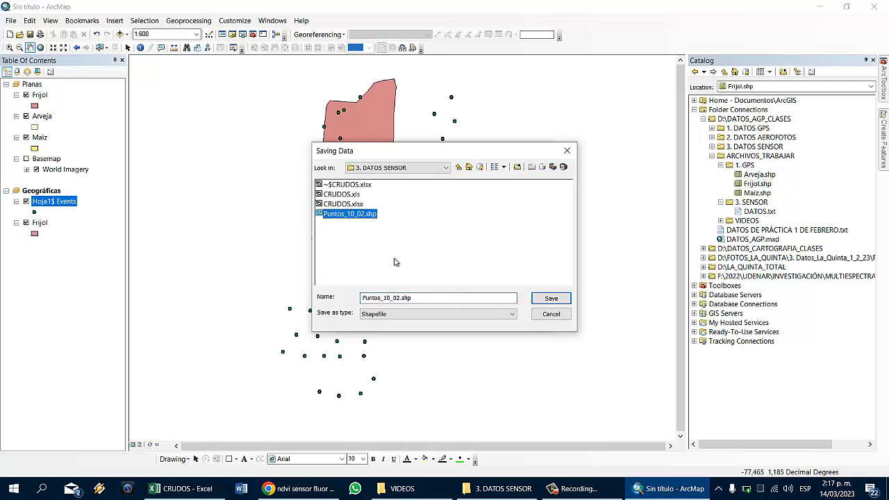
left_click(553, 300)
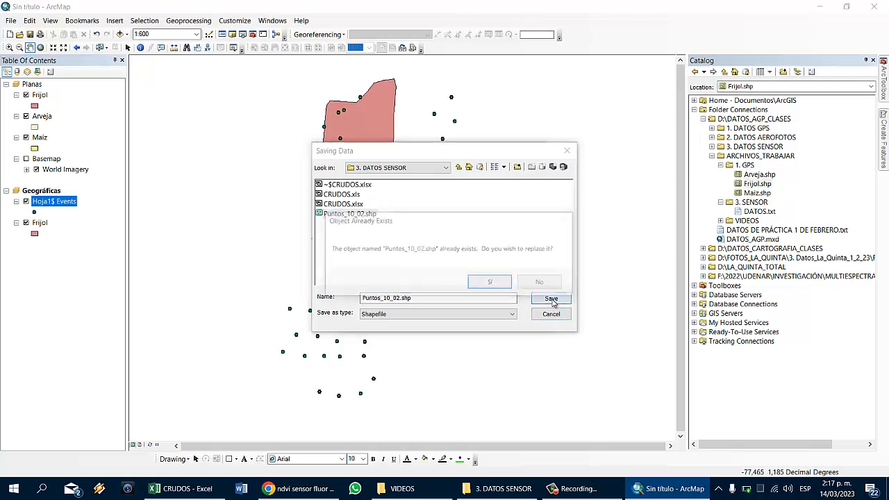
left_click(488, 283)
left_click(473, 320)
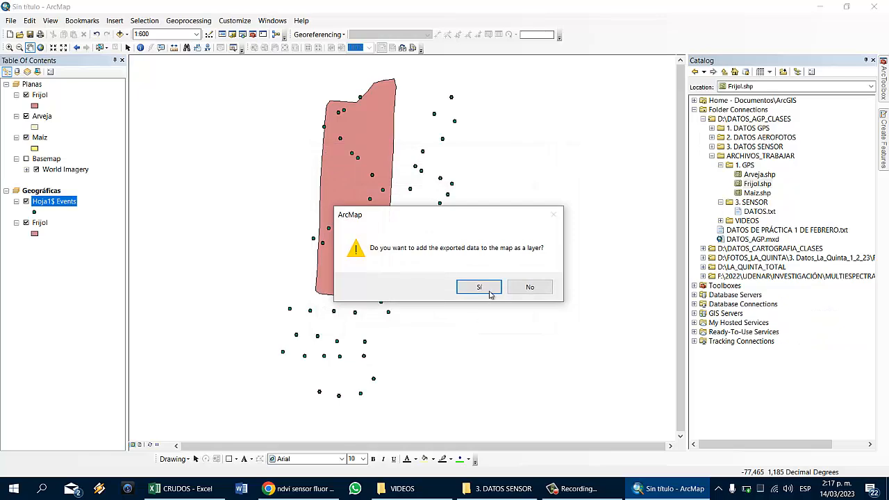
left_click(489, 292)
left_click(85, 278)
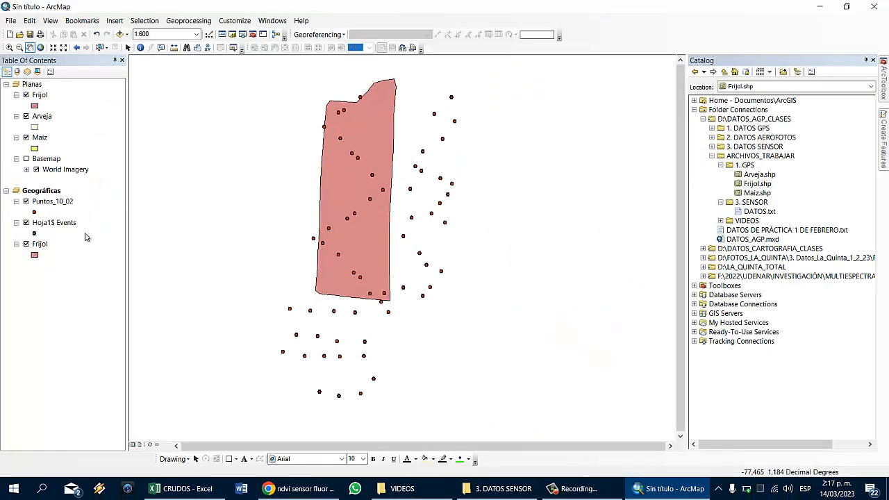
left_click(119, 213)
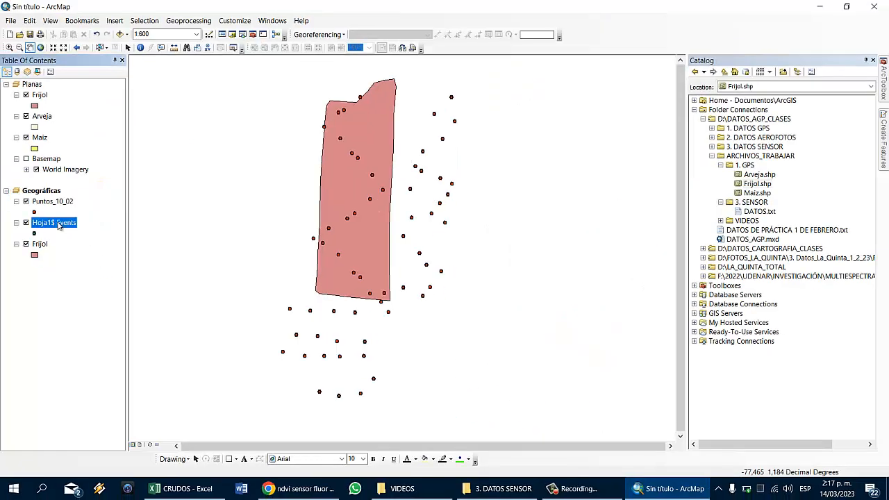
left_click(63, 203)
left_click(67, 220)
Refresh the 3. SENSOR folder in the catalog to look for the exported shapefile, and collapse the ARCHIVOS_TRABAJAR folder.
double_click(730, 165)
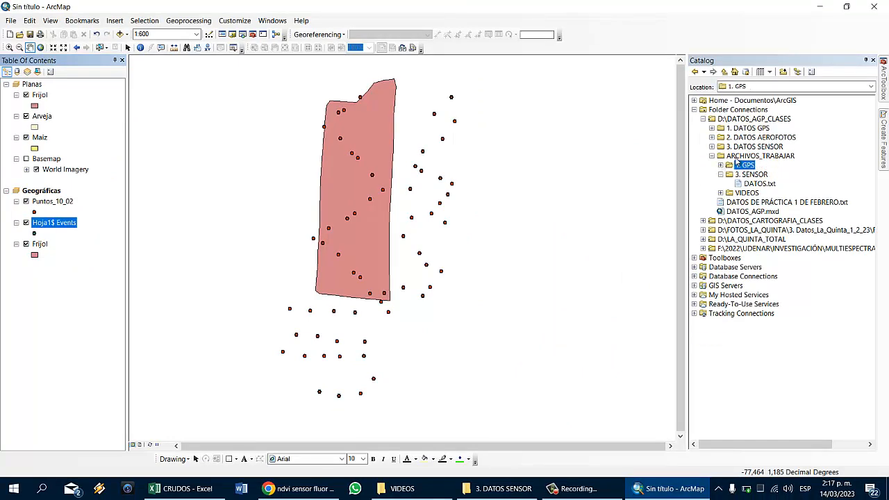
right_click(763, 174)
left_click(729, 178)
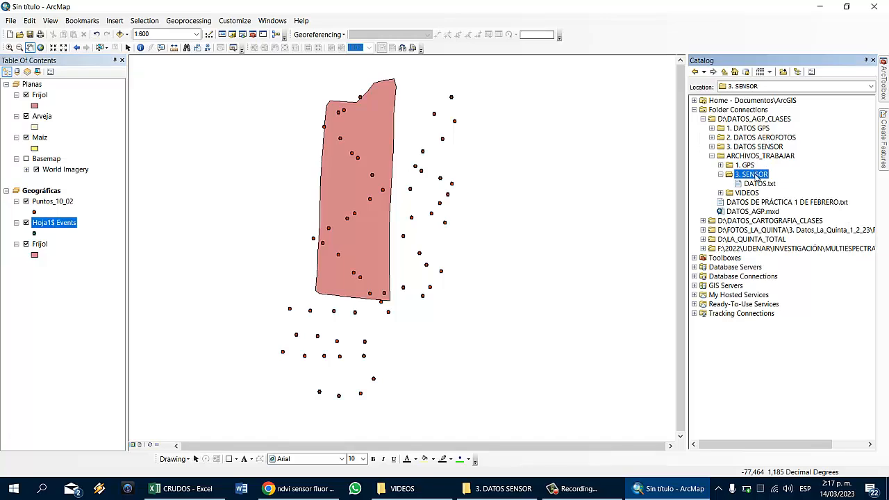
right_click(751, 175)
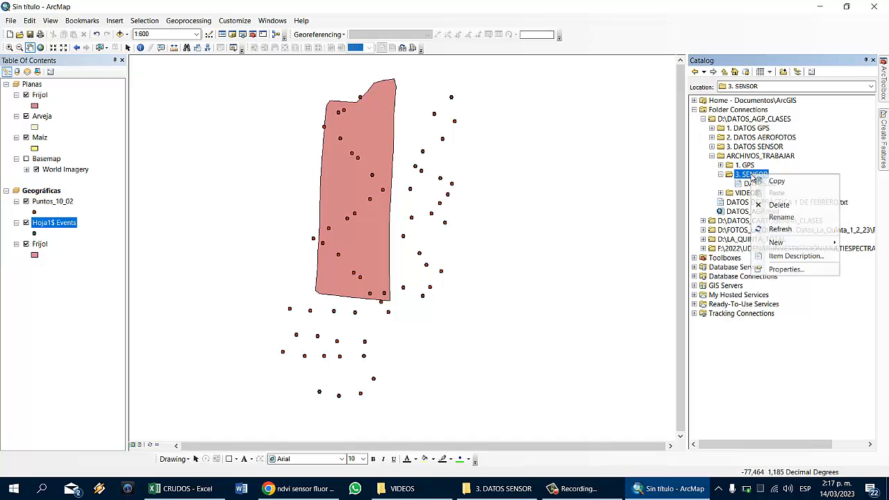
left_click(794, 235)
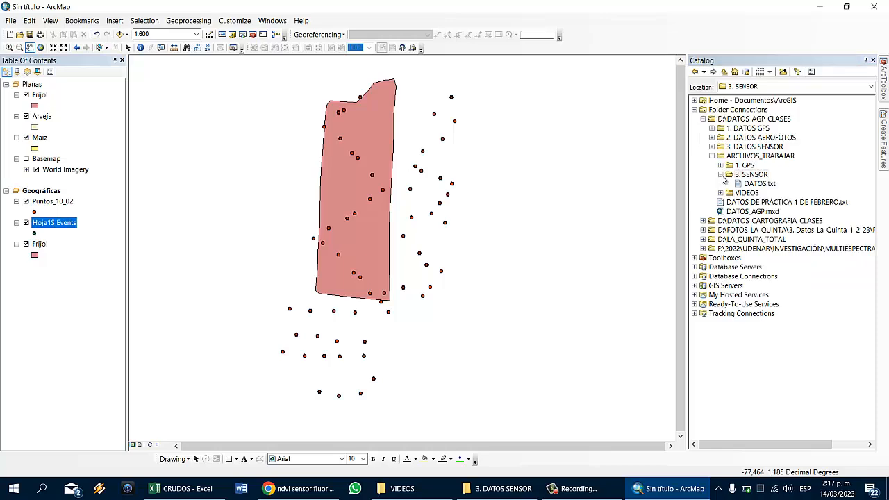
left_click(721, 175)
left_click(711, 156)
Refresh the 3. DATOS SENSOR folder in the catalog, locate Puntos_10_02.shp and collapse the folder.
double_click(754, 147)
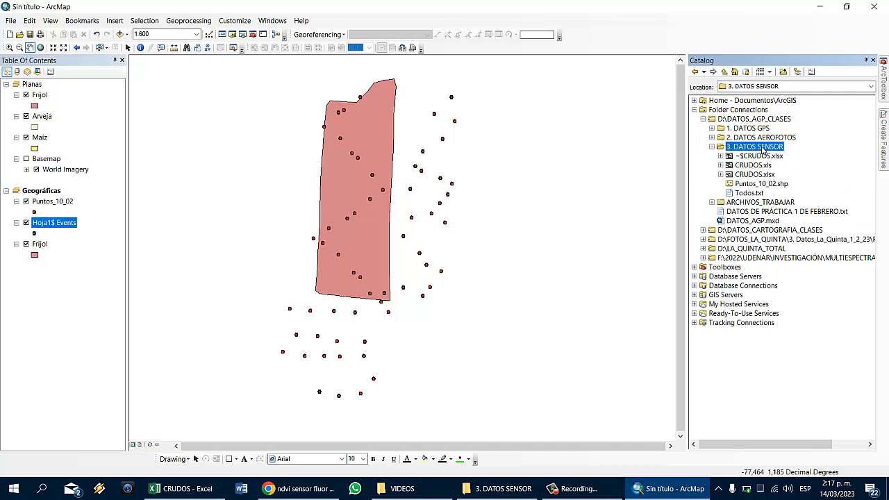
right_click(763, 150)
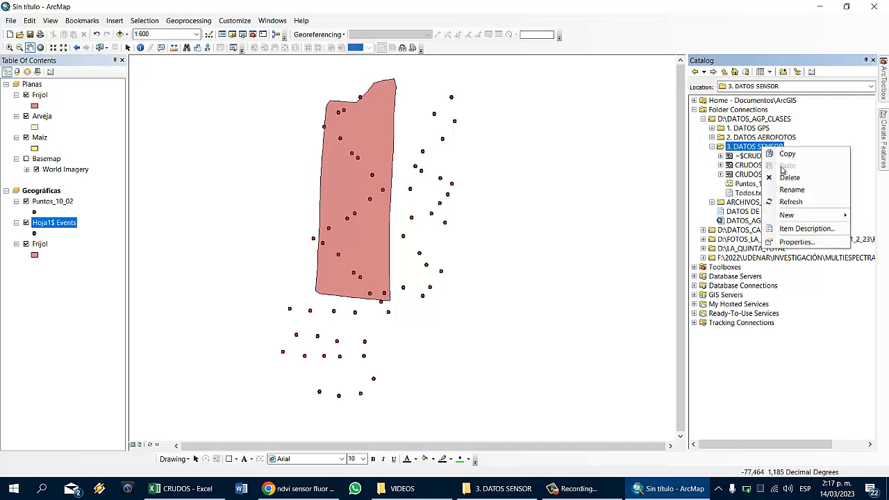
left_click(799, 203)
left_click(765, 183)
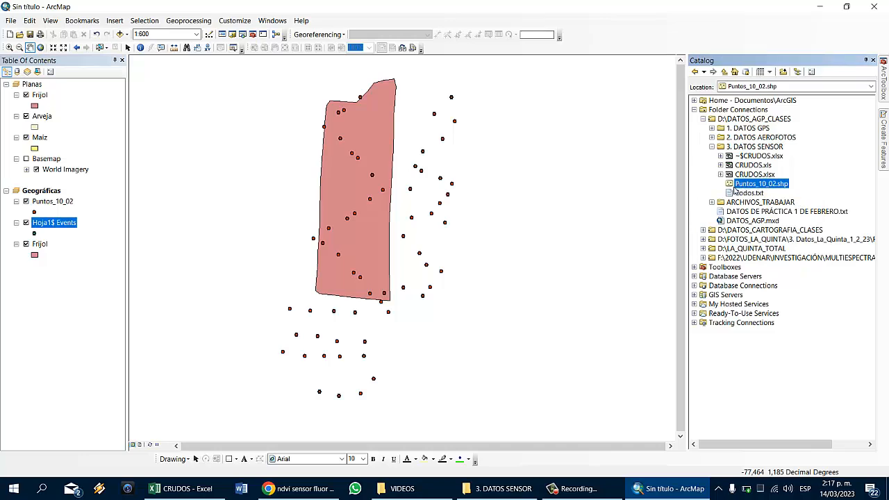
left_click(712, 146)
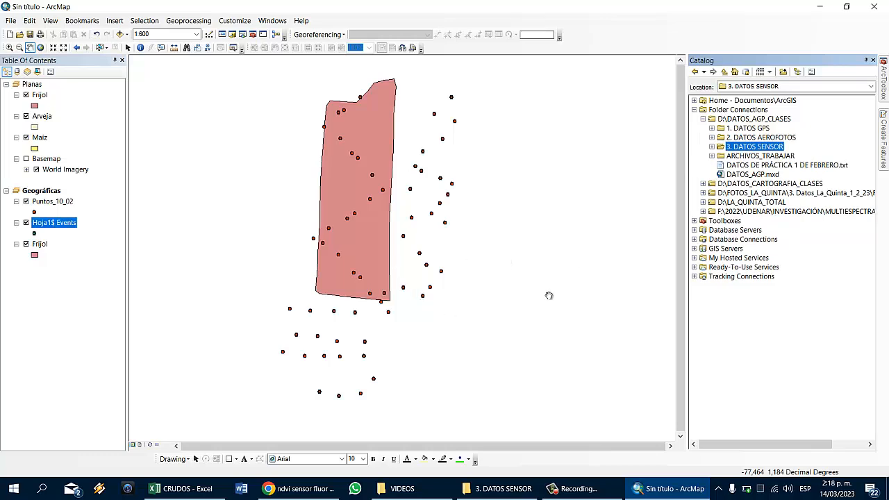
Select the Puntos_10_02 layer, review the CRUDOS sensor table in Excel and return to ArcMap.
left_click(58, 203)
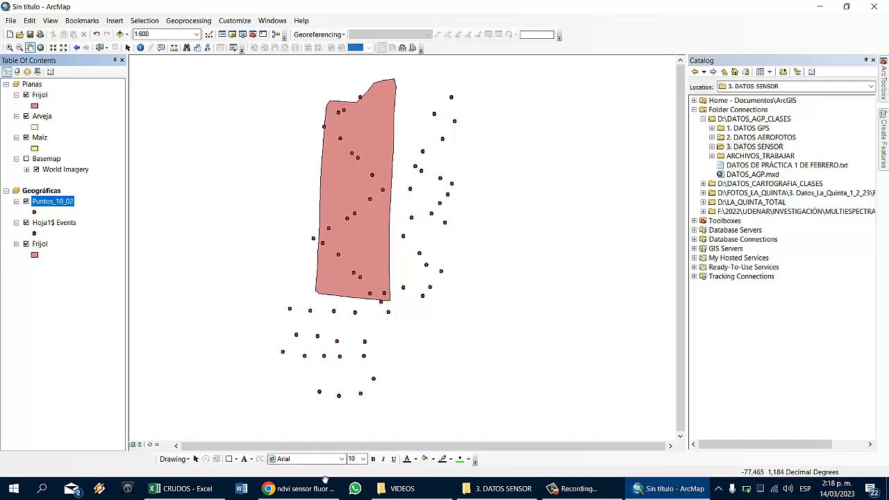
left_click(199, 489)
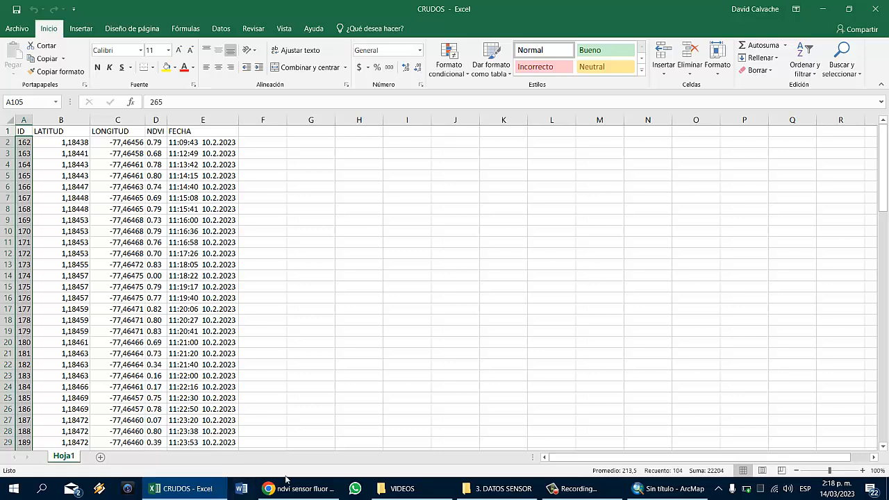
left_click(671, 489)
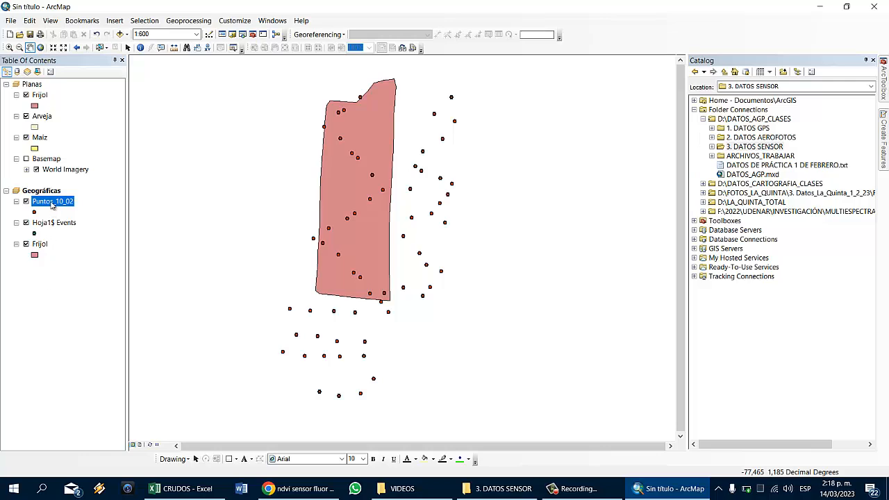
left_click_drag(51, 203, 68, 89)
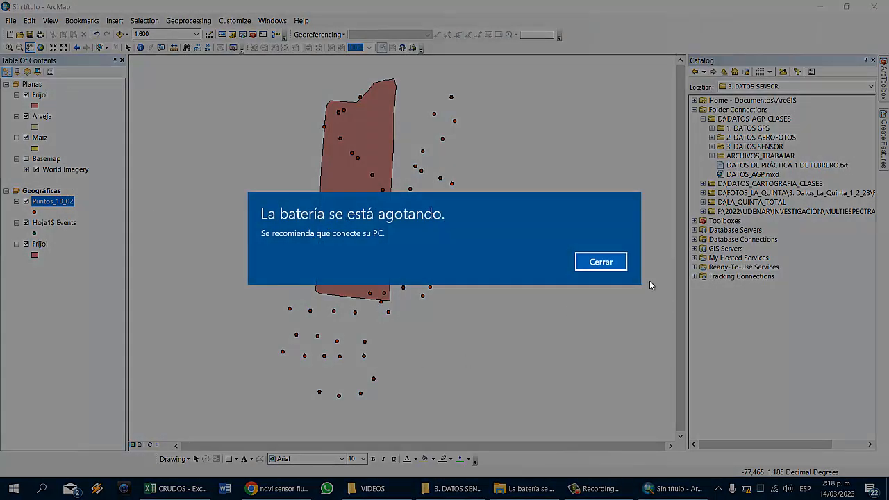
left_click(617, 262)
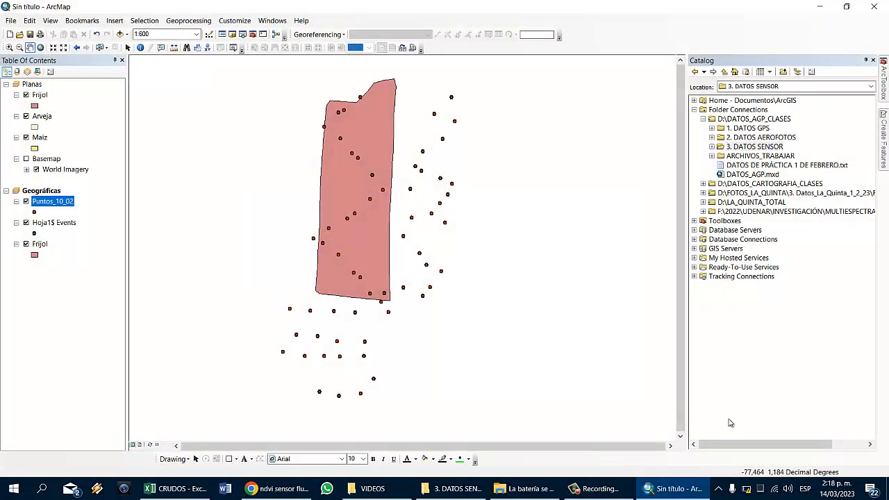
left_click(605, 489)
left_click(843, 437)
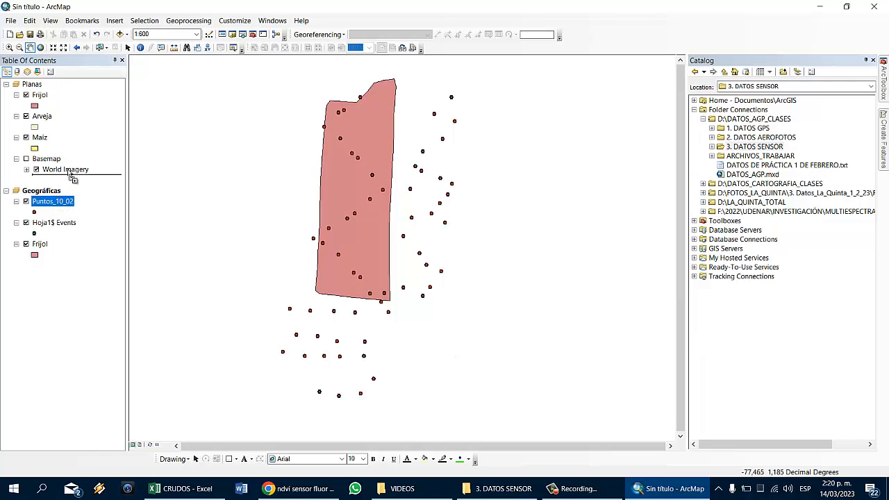
Copy the Puntos_10_02 layer from Geográficas to the top of the Planas data frame and activate Planas.
left_click_drag(71, 195, 73, 90)
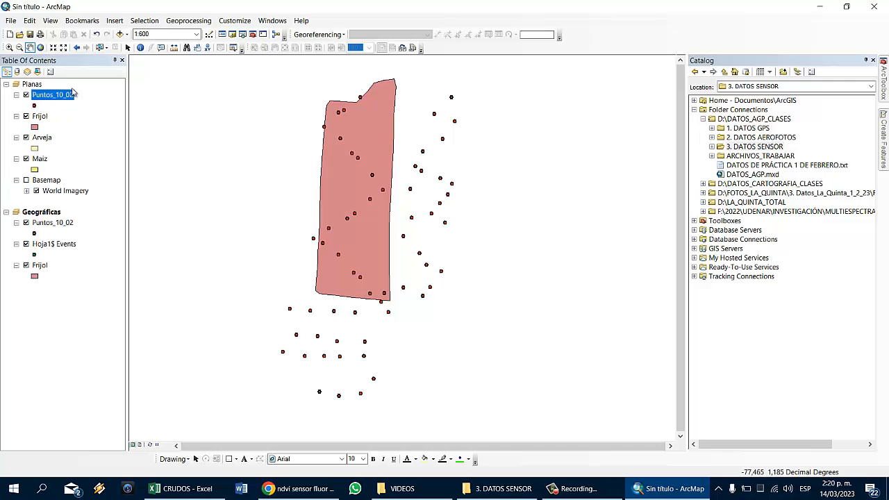
left_click(38, 85)
right_click(37, 85)
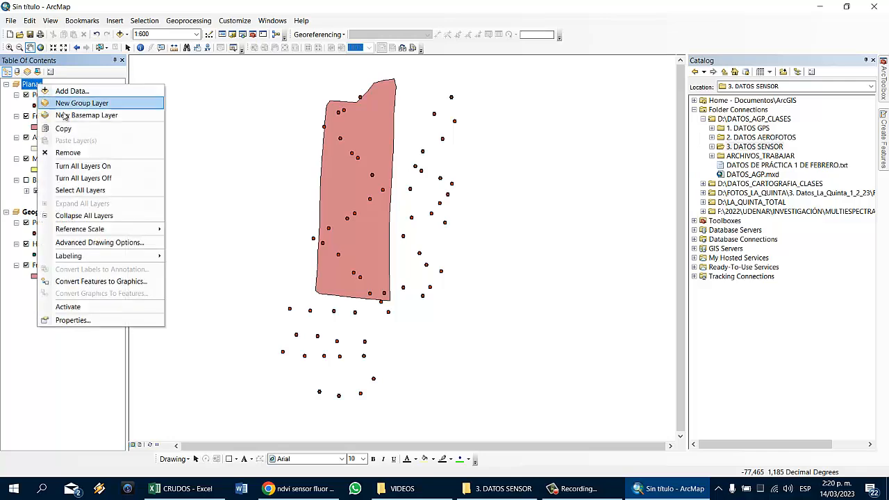
left_click(88, 308)
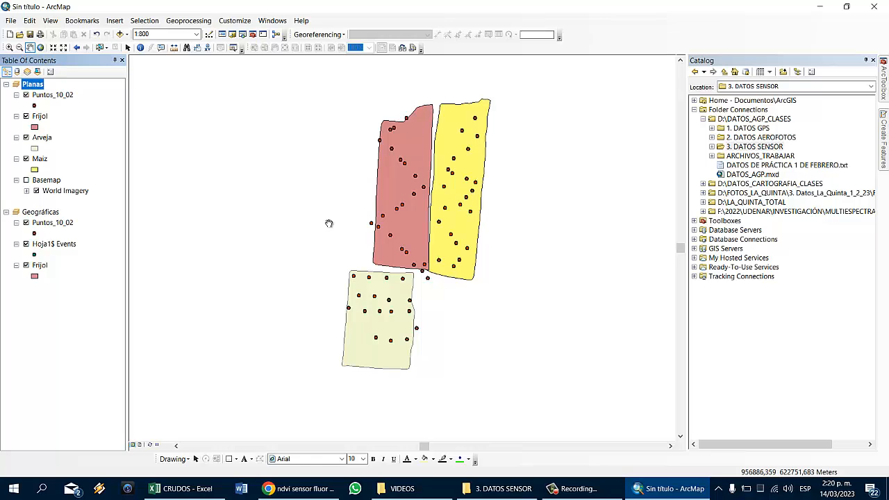
Collapse the Geográficas data frame and open the data export settings for the Puntos_10_02 layer in Planas.
left_click(58, 97)
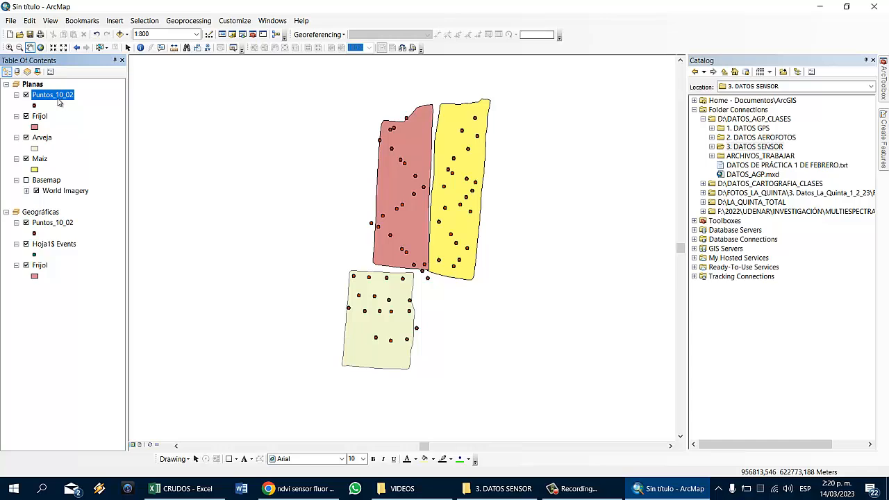
left_click(7, 212)
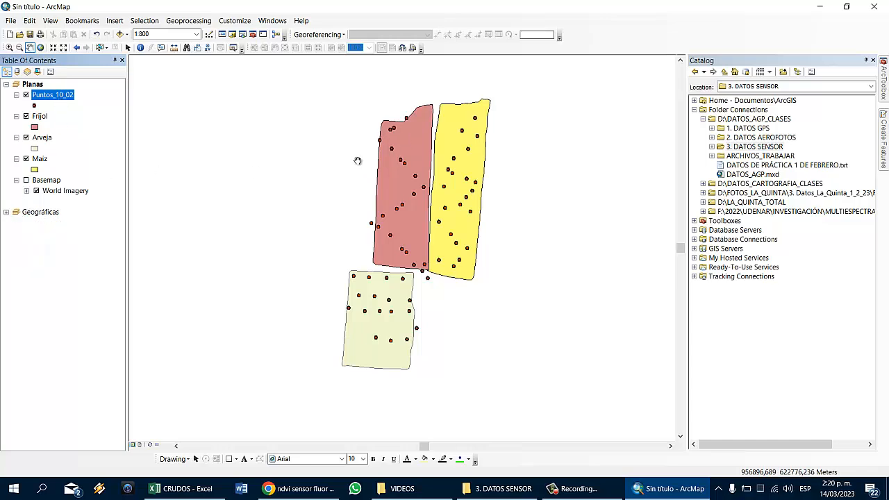
right_click(59, 98)
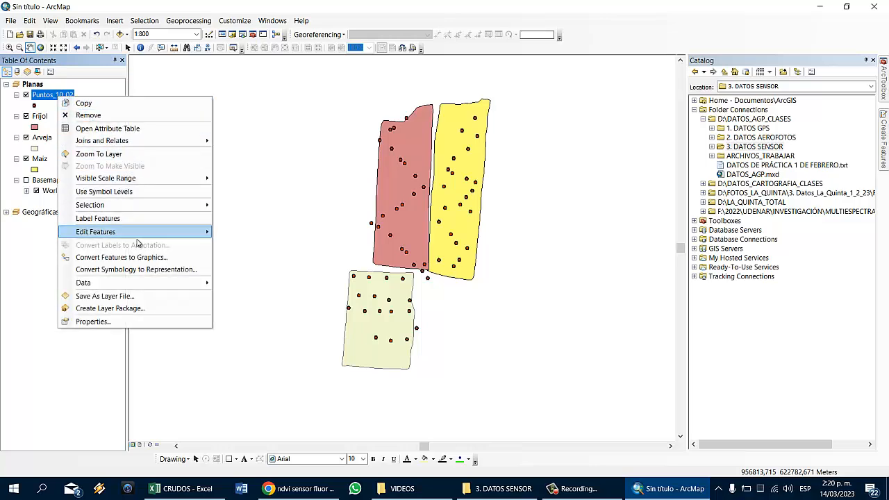
mouse_move(167, 284)
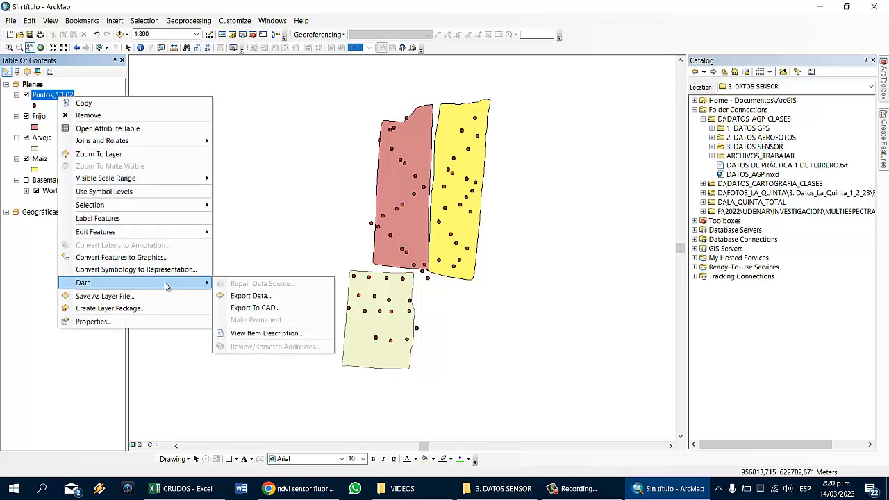
left_click(271, 297)
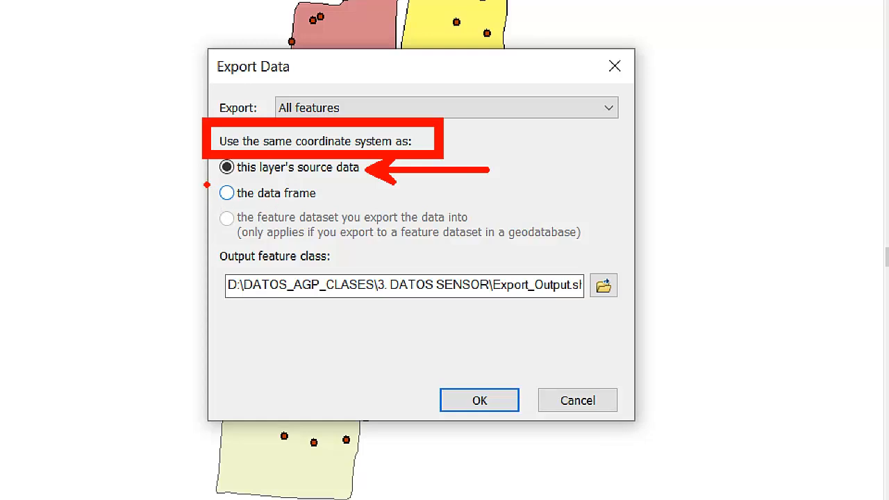
left_click_drag(206, 184, 330, 208)
key("ctrl+z")
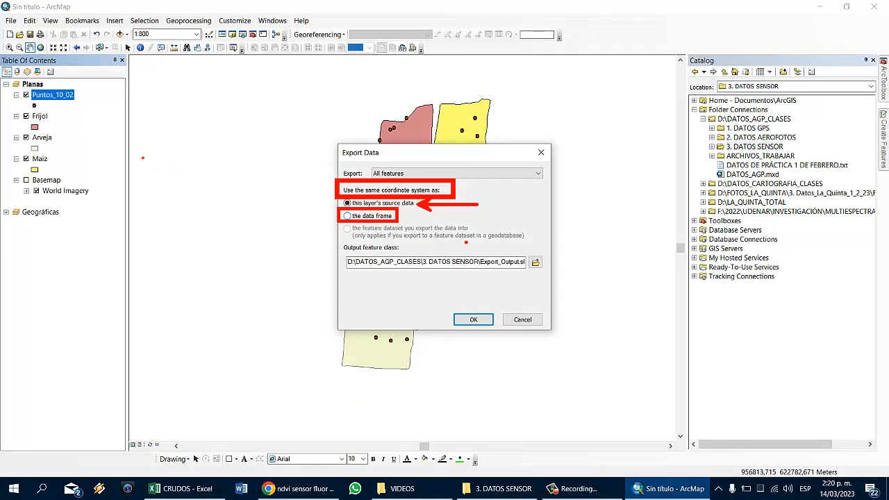
mouse_move(58, 81)
left_mouse_down()
mouse_move(69, 97)
mouse_move(207, 150)
mouse_move(336, 215)
left_mouse_up()
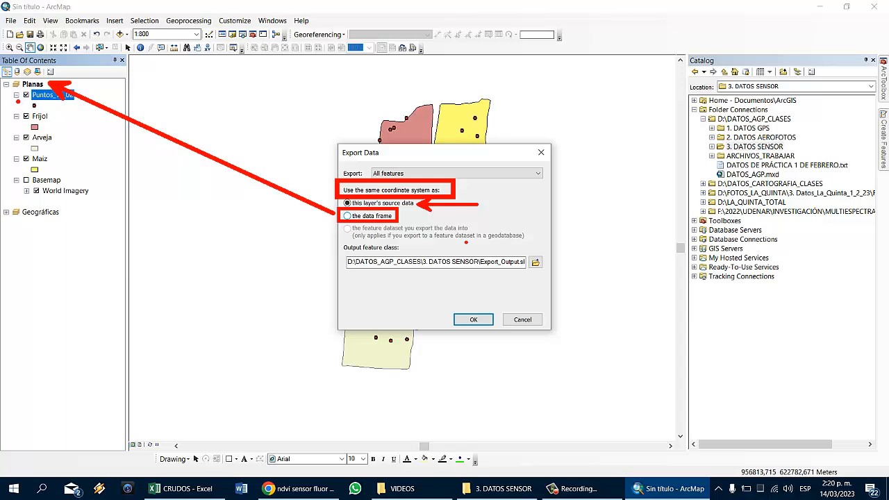
left_click_drag(16, 93, 1, 135)
mouse_move(19, 262)
left_mouse_down()
mouse_move(42, 269)
mouse_move(104, 236)
mouse_move(98, 176)
mouse_move(69, 137)
mouse_move(84, 153)
left_mouse_up()
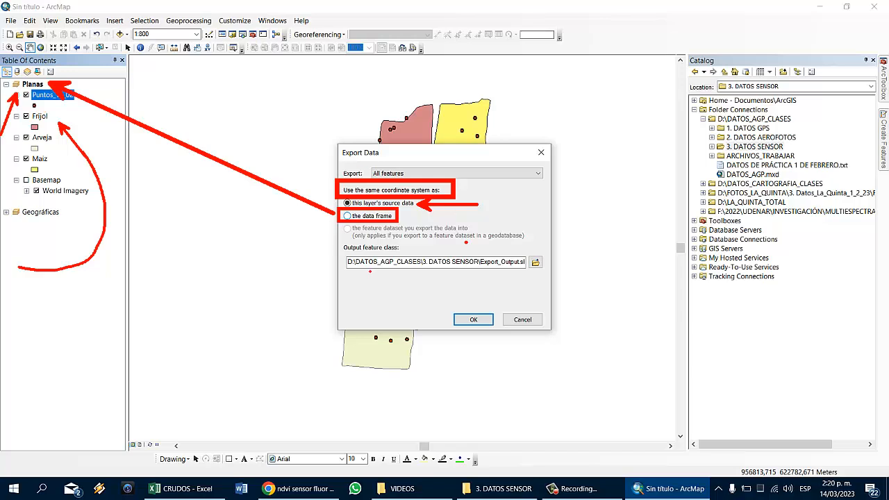
Export all features in the data frame's coordinate system as shapefile Puntos_10_02_Planas.shp in 3. DATOS SENSOR and add it to the map.
left_click(349, 216)
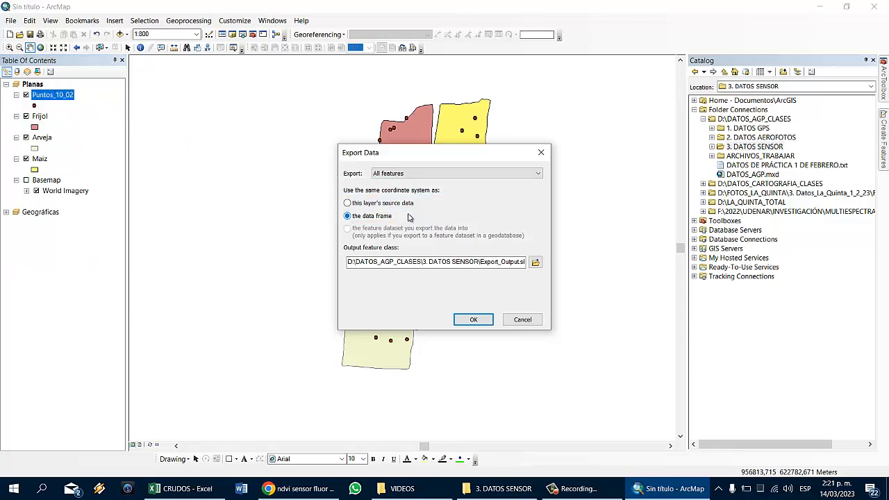
left_click(535, 263)
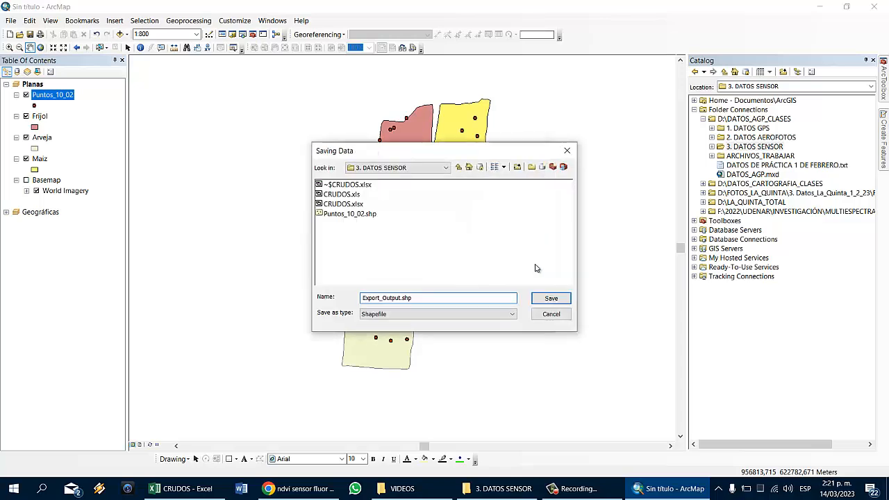
left_click(350, 213)
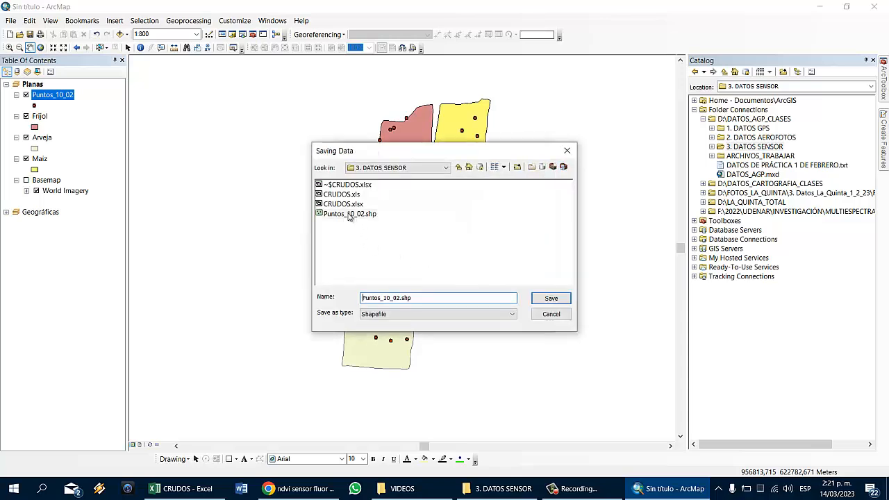
left_click(401, 299)
type("p")
key("BackSpace")
type("_Planas")
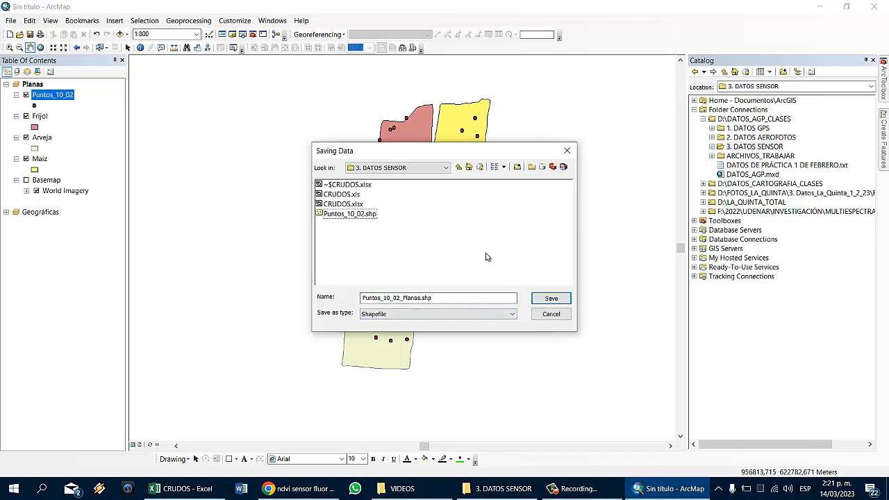
left_click(540, 300)
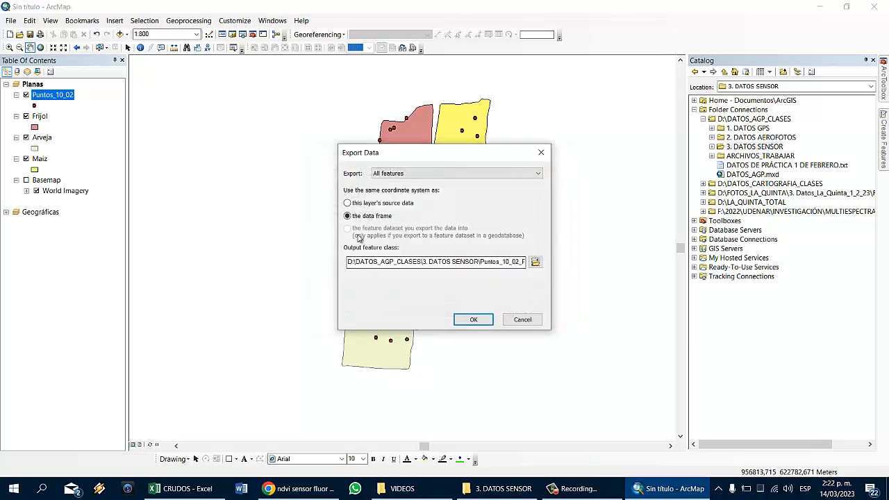
left_click(473, 319)
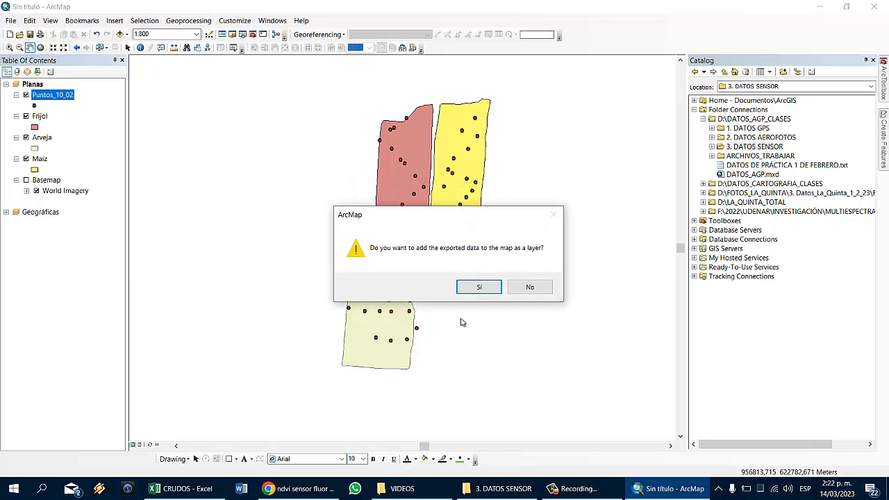
left_click(480, 287)
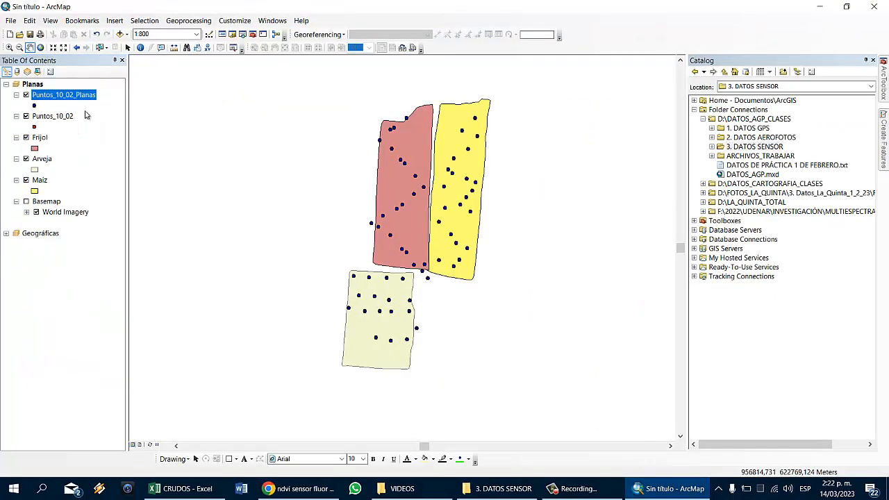
Remove the original Puntos_10_02 layer from the Planas data frame.
left_click(129, 128)
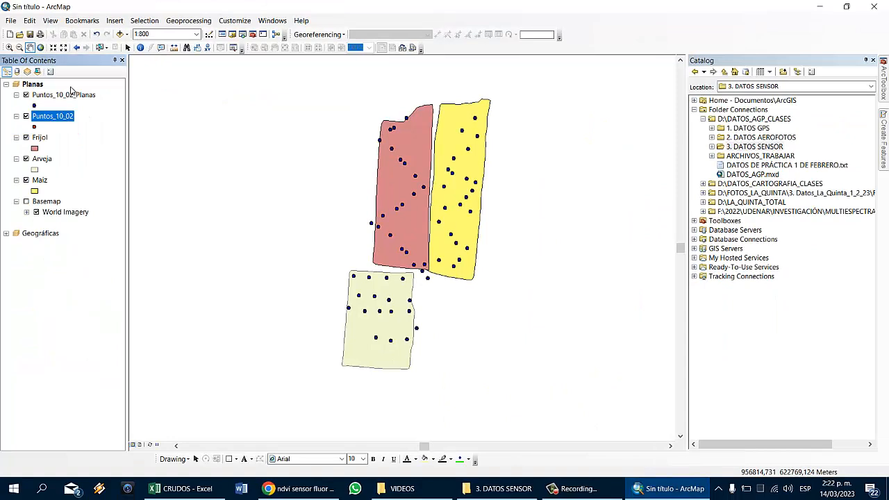
left_click(66, 116)
right_click(67, 116)
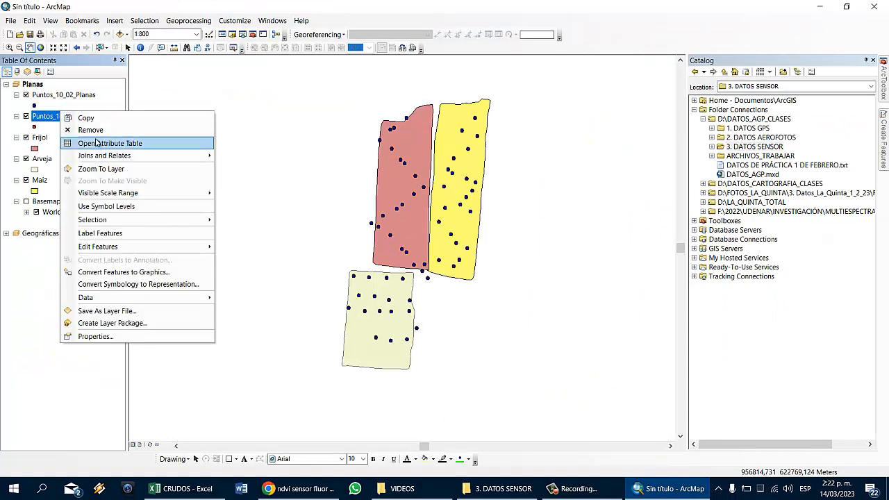
left_click(90, 130)
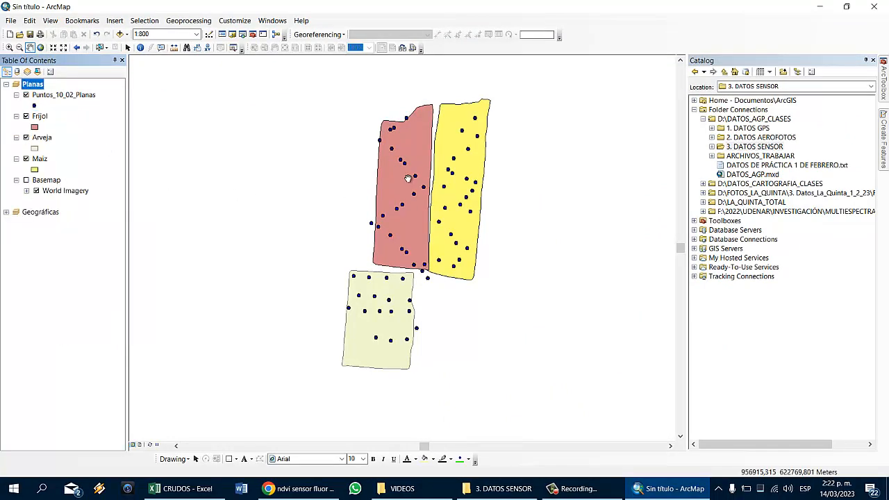
Review the sensor points over the crop lots and go through the point, Frijol, Arveja, Maiz and Basemap layers in Planas.
left_click_drag(468, 183, 448, 165)
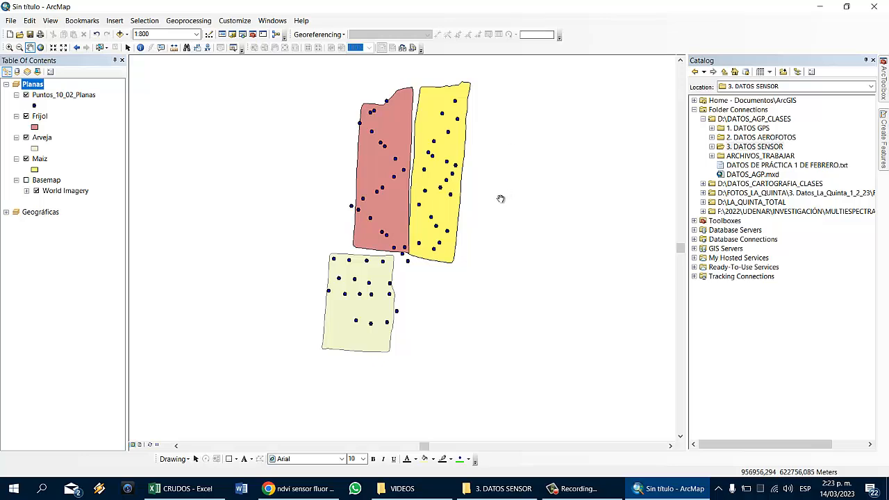
left_click_drag(463, 186, 477, 178)
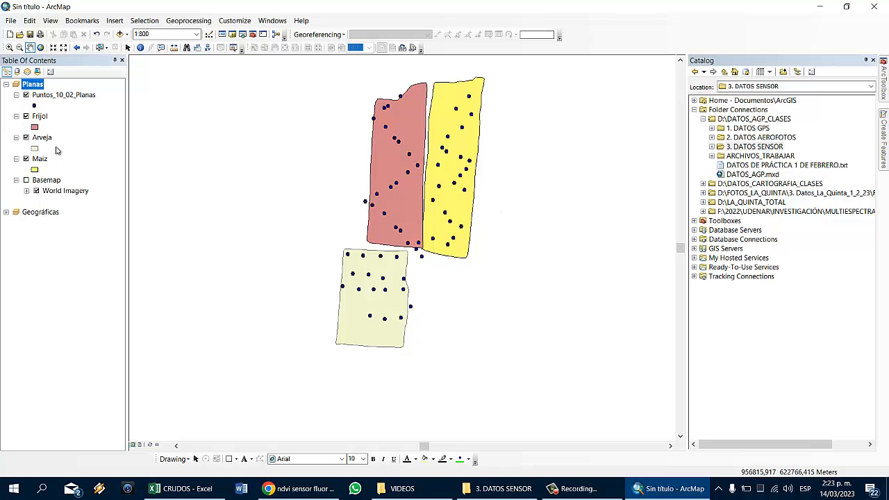
left_click(59, 96)
left_click(42, 117)
left_click(43, 138)
left_click(44, 159)
left_click(45, 97)
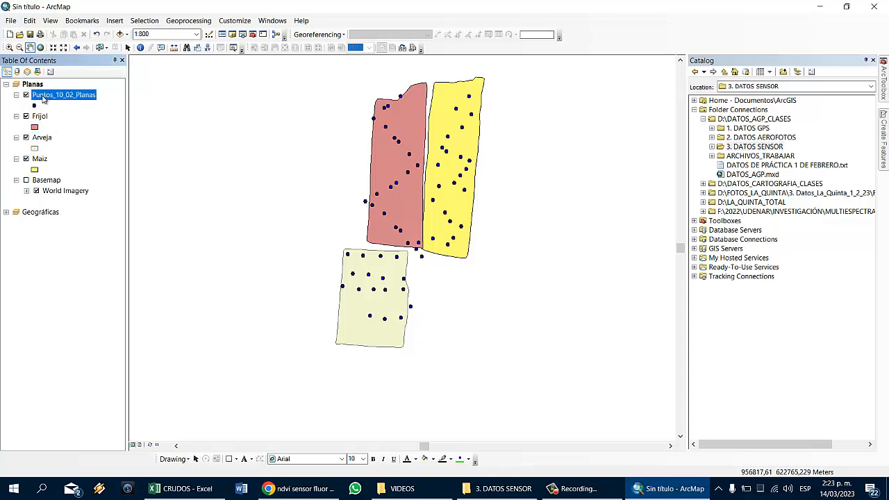
left_click(42, 118)
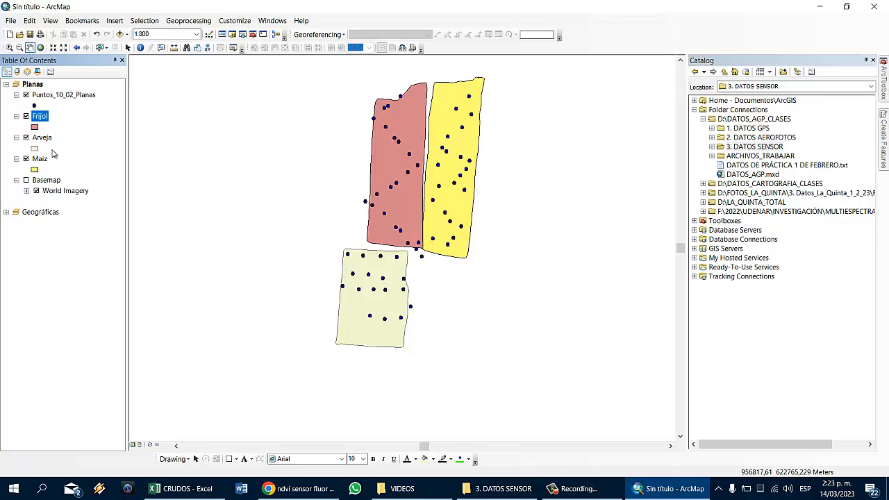
left_click(46, 139)
left_click(49, 159)
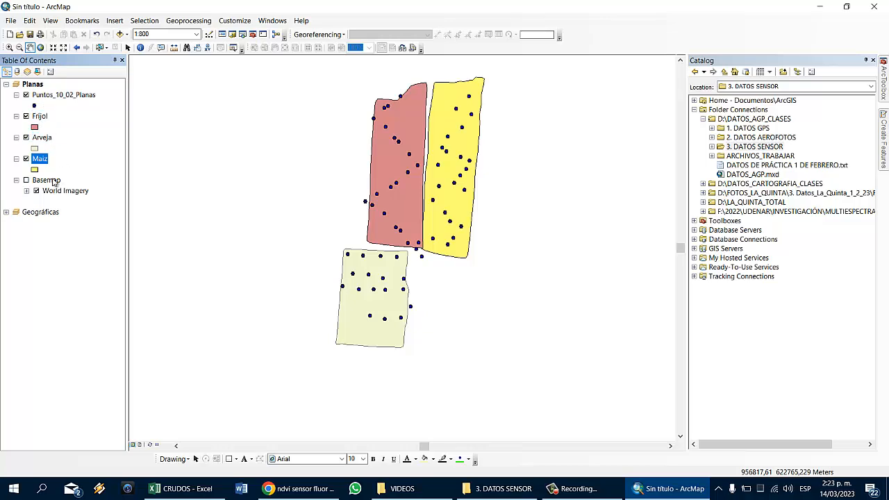
left_click(53, 182)
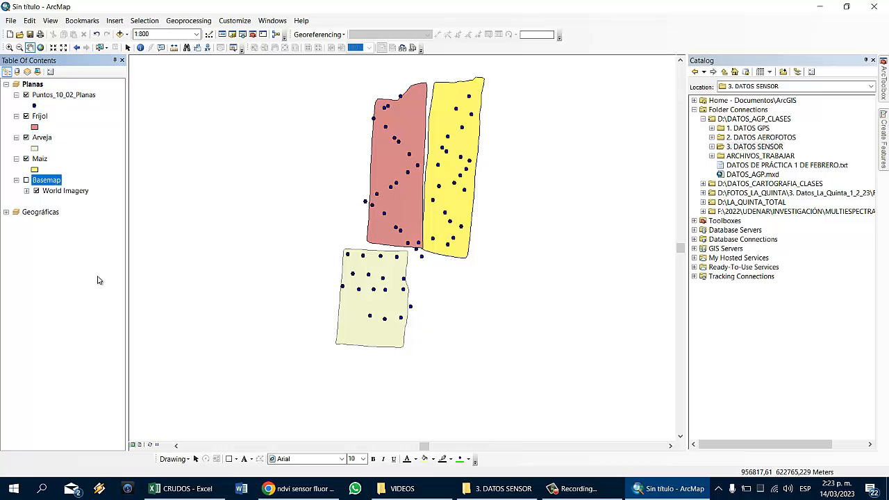
left_click(65, 97)
left_click(48, 118)
left_click(69, 97)
left_click(44, 117)
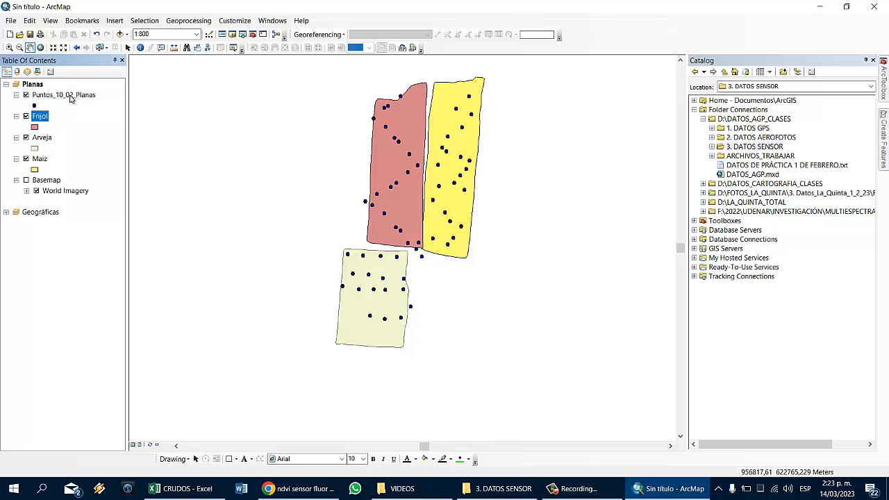
Open the attribute table of Puntos_10_02_Planas and arrange the table and map so the crop lots stay visible beside it.
left_click(69, 98)
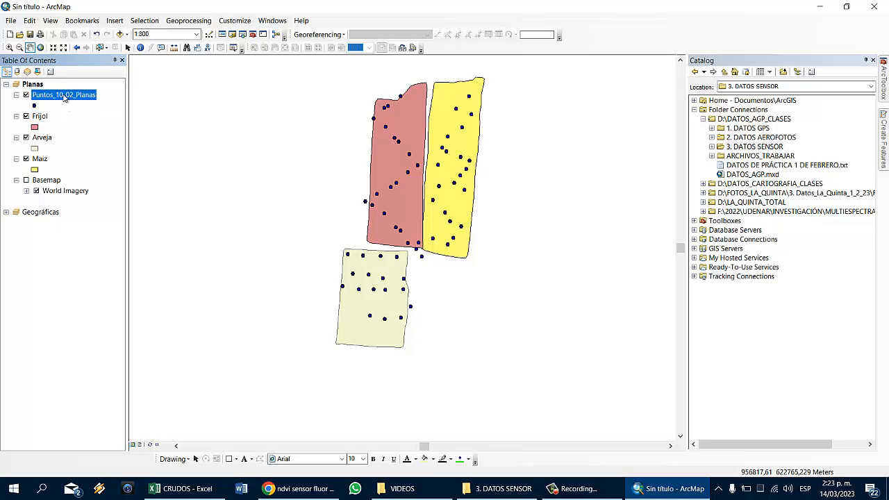
right_click(63, 98)
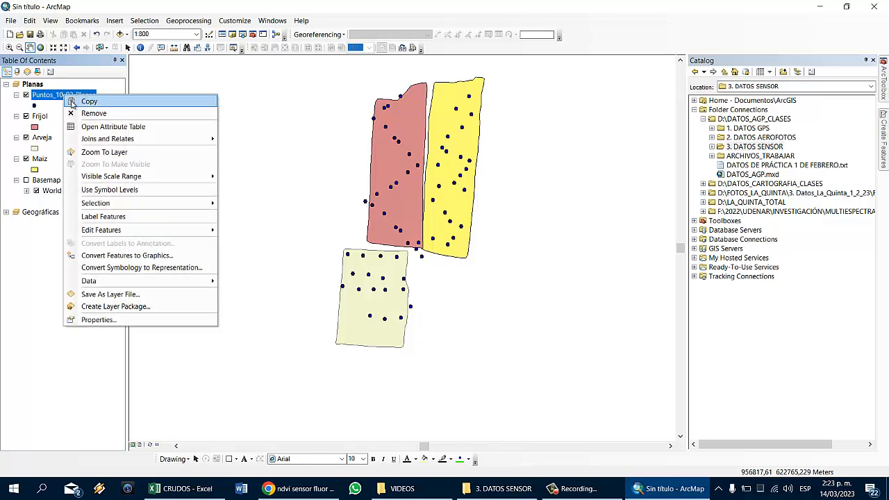
left_click(100, 127)
left_click_drag(156, 147, 584, 143)
left_click_drag(427, 177, 247, 180)
left_click_drag(518, 139, 393, 98)
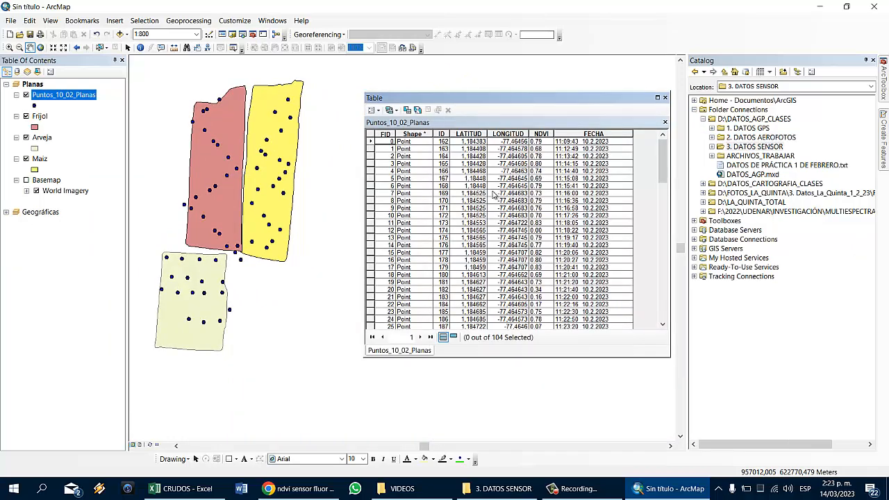
Select the table records one by one from FID 0 to FID 20 to locate each sensor point on the map.
left_click(372, 141)
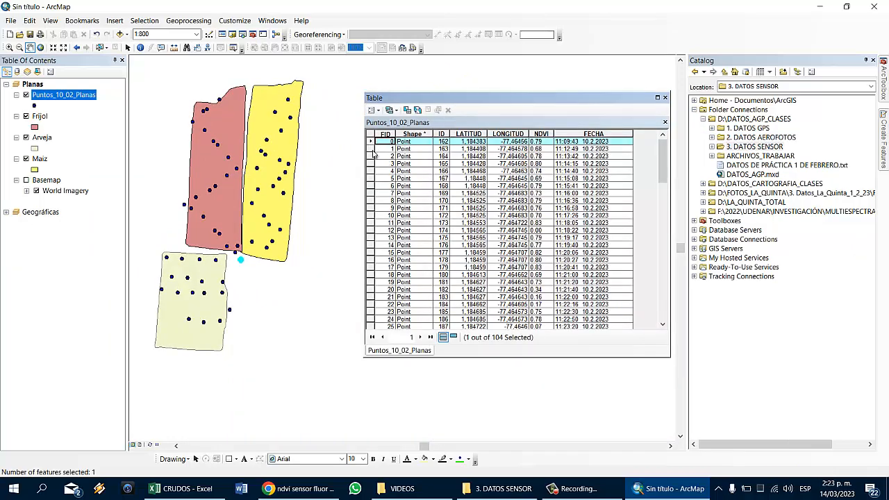
left_click(373, 149)
left_click(373, 156)
left_click(373, 164)
left_click(373, 171)
left_click(373, 179)
left_click(373, 186)
left_click(373, 193)
left_click(373, 200)
left_click(373, 208)
left_click(373, 215)
left_click(373, 222)
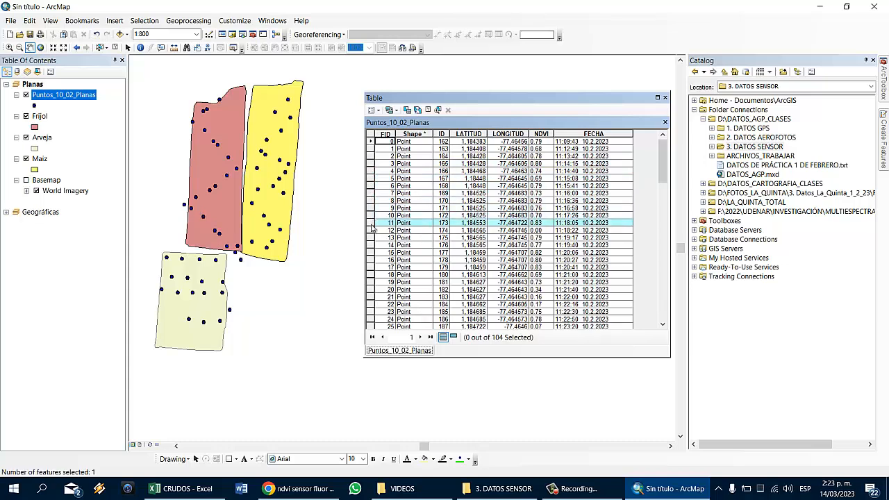
left_click(373, 230)
left_click(373, 237)
left_click(373, 245)
left_click(373, 252)
left_click(373, 260)
left_click(373, 267)
left_click(372, 275)
left_click(372, 282)
left_click(372, 282)
left_click(372, 289)
Select the records FID 1 through FID 21 together to view their points on the map, and clear the selection.
left_click_drag(372, 151, 371, 238)
left_click_drag(372, 297, 372, 298)
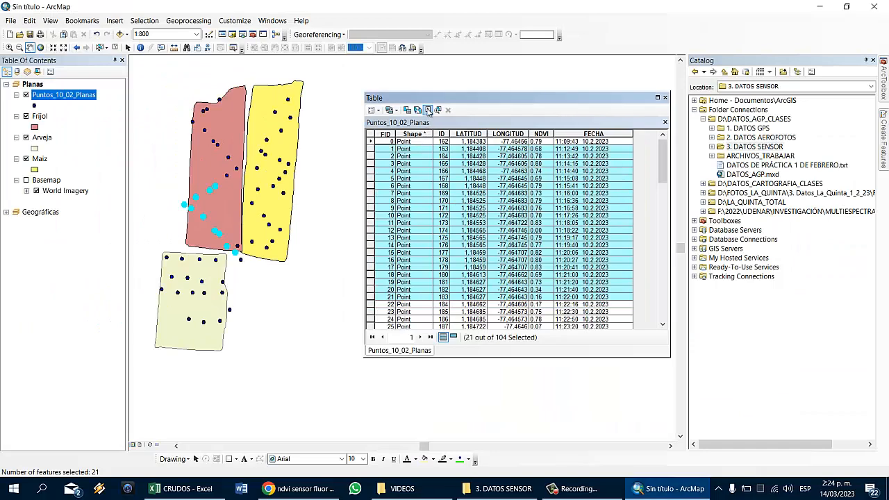
left_click(449, 71)
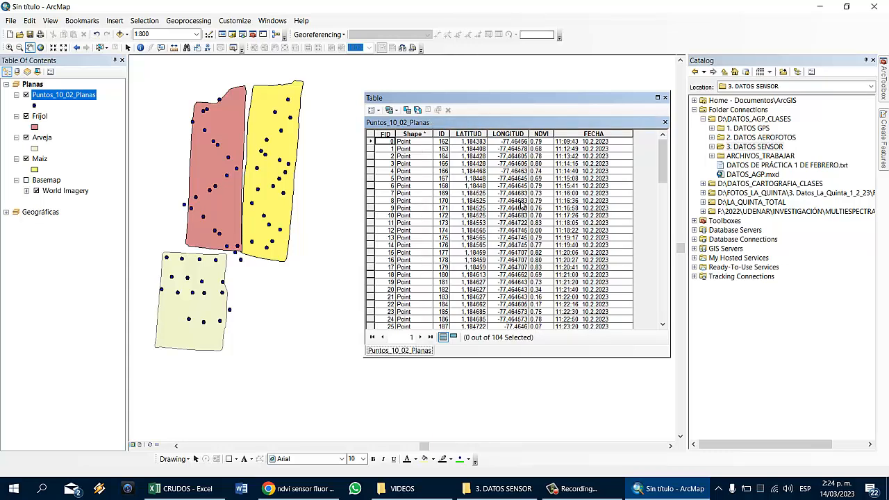
Select the records FID 0 and FID 1 in turn to compare their locations, ending on FID 0.
left_click(372, 141)
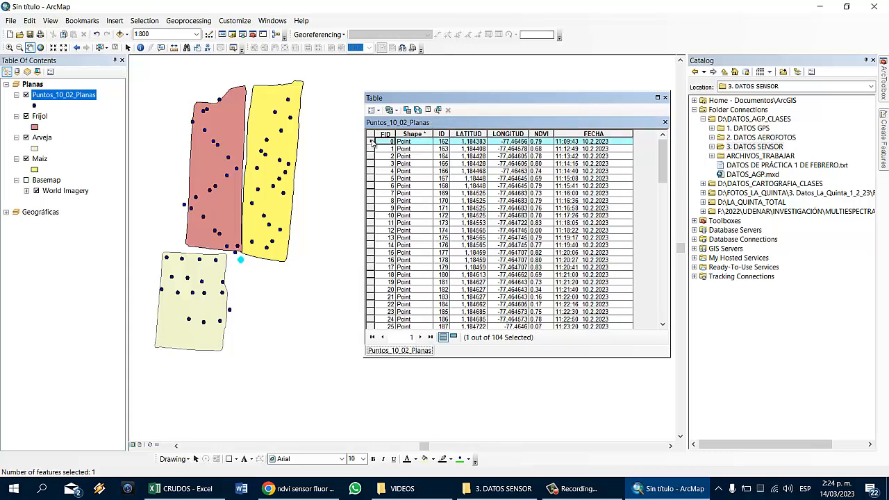
left_click(371, 149)
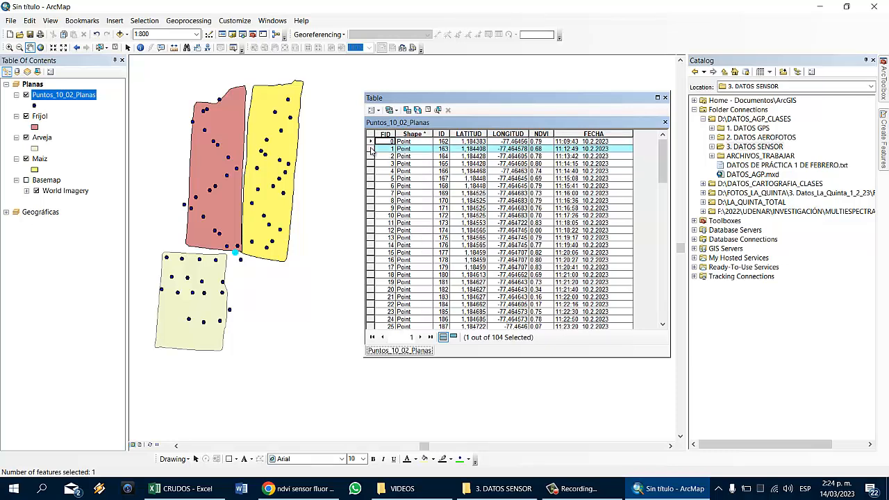
left_click(371, 142)
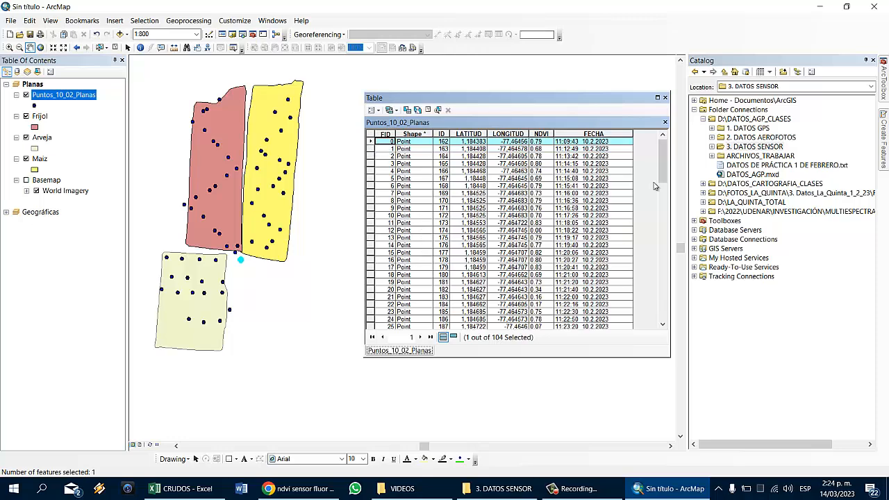
Close the attribute table and recentre the crop lots in the map view with no points selected.
left_click_drag(662, 161, 665, 125)
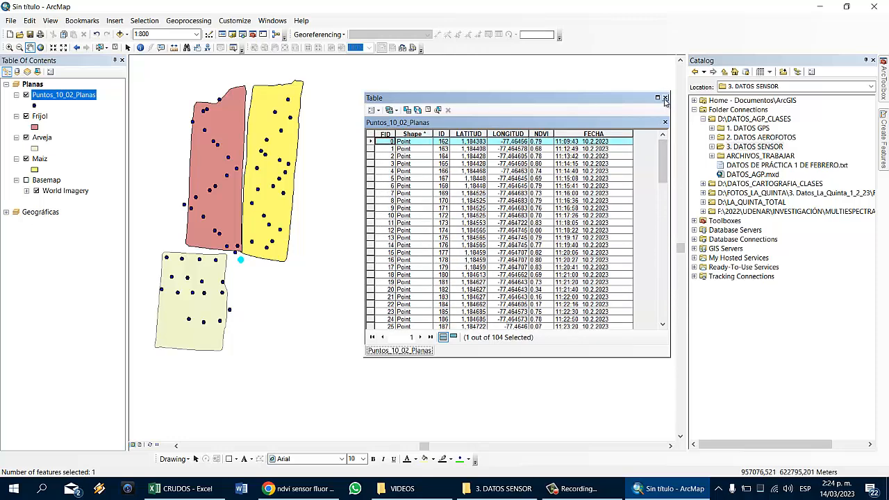
left_click(665, 98)
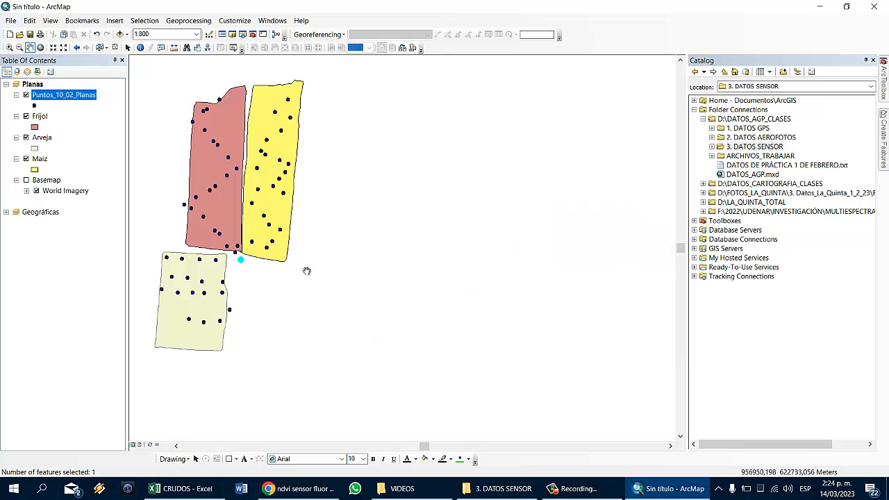
left_click_drag(202, 159, 450, 202)
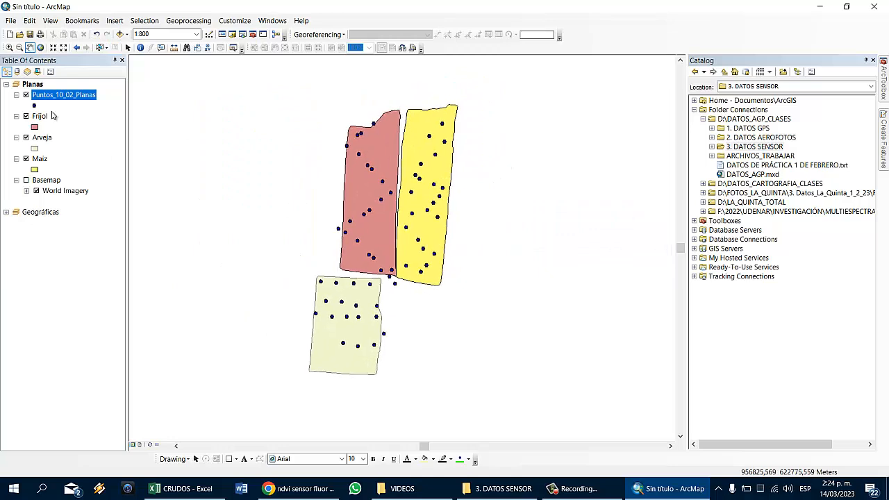
Change the Puntos_10_02_Planas marker symbol to a red circle and turn off its outline.
left_click(35, 106)
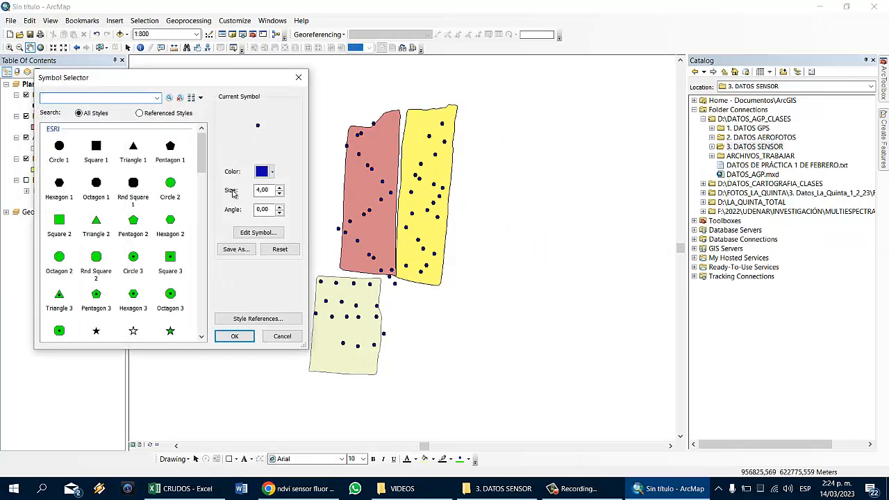
left_click(264, 172)
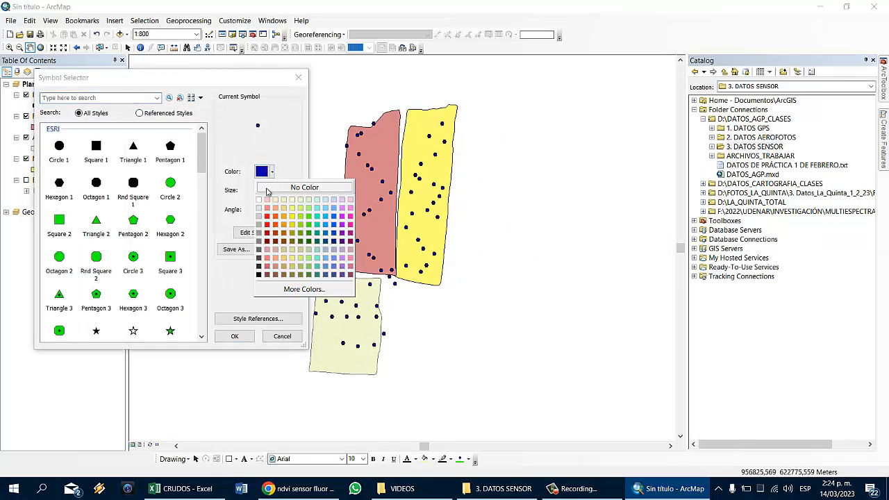
left_click(268, 218)
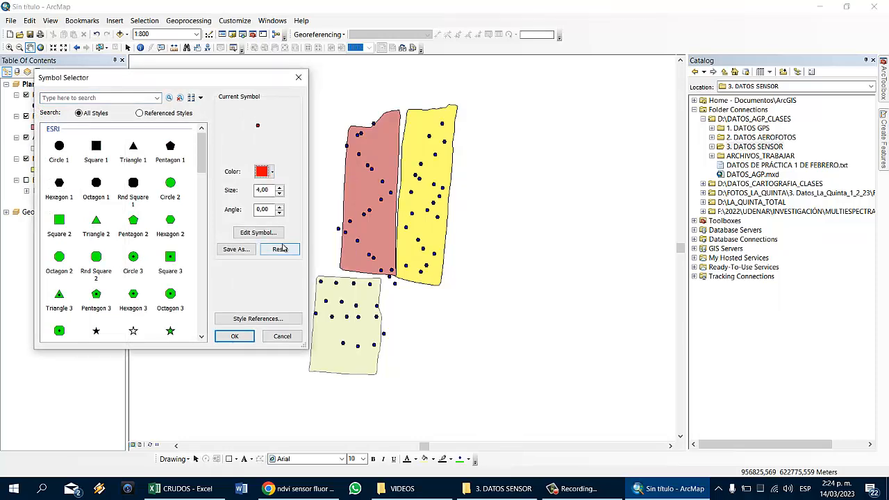
left_click(258, 234)
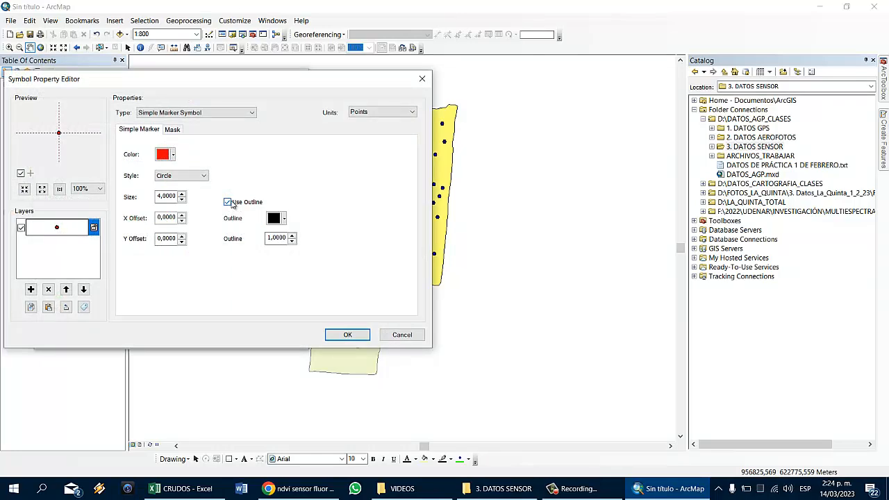
left_click(228, 202)
left_click(347, 335)
left_click(235, 336)
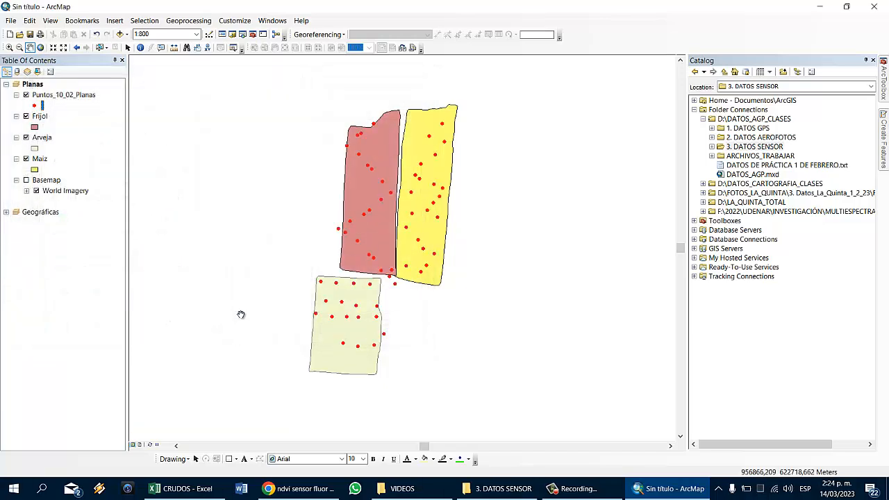
Label the features of the Puntos_10_02_Planas layer using NDVI as the label field.
left_click_drag(381, 237, 395, 225)
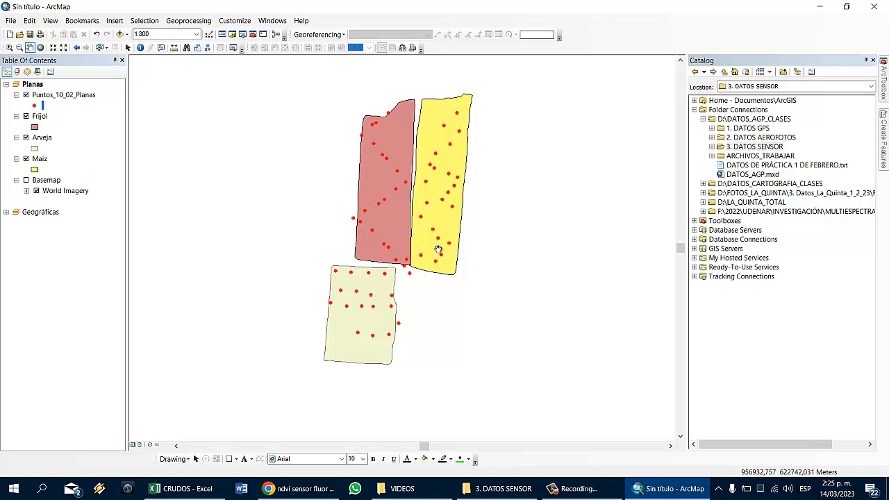
left_click(73, 97)
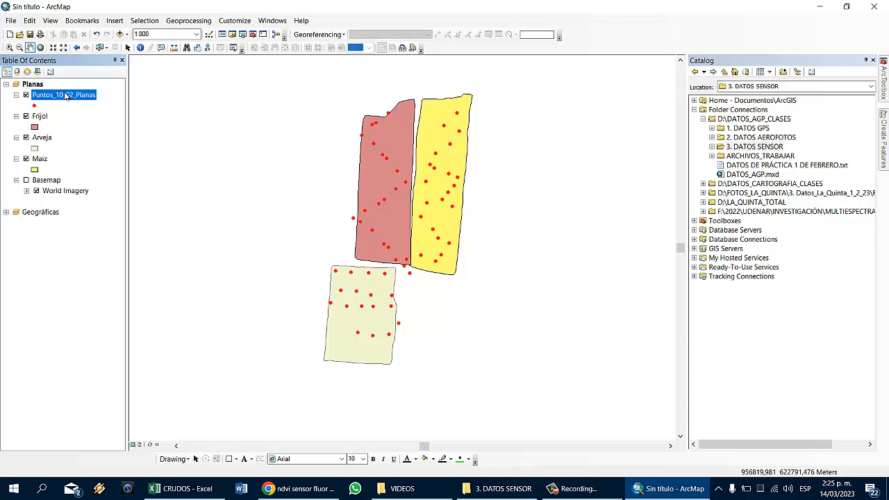
right_click(63, 96)
left_click(120, 318)
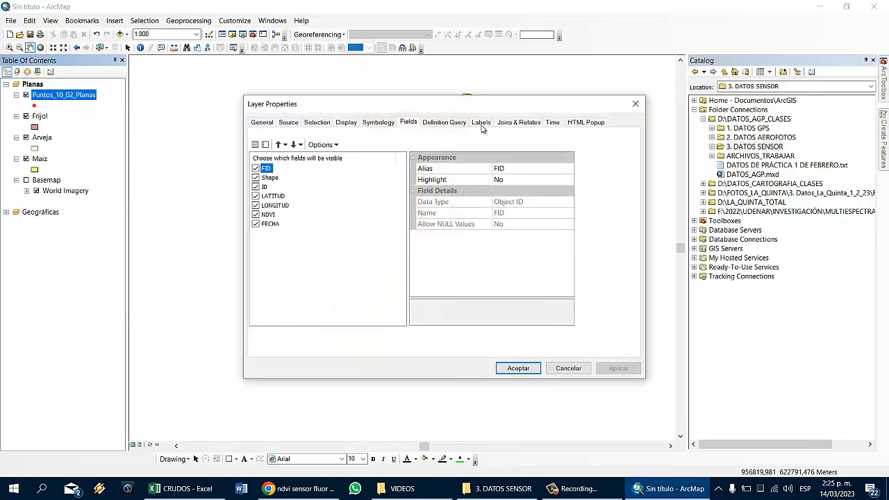
left_click(481, 123)
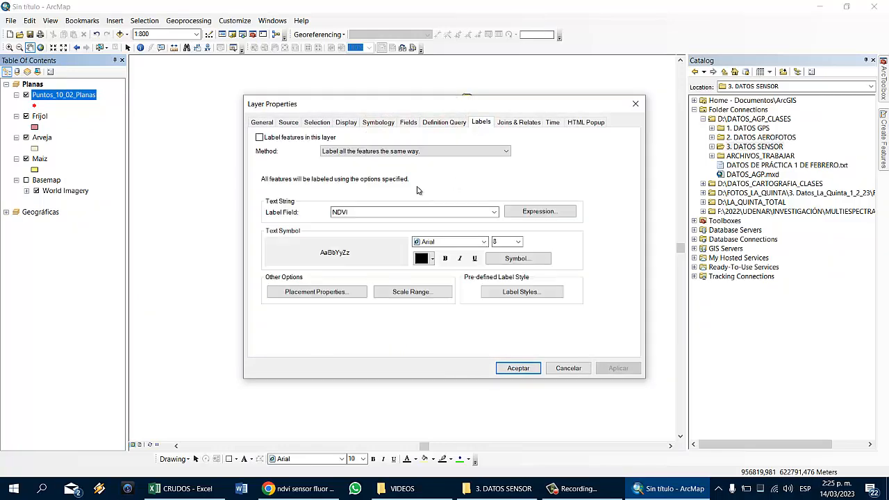
left_click(377, 217)
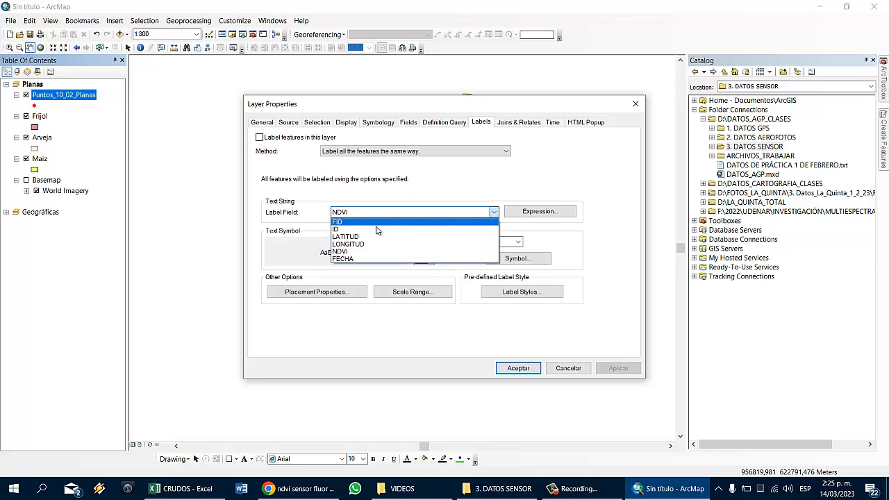
left_click(377, 252)
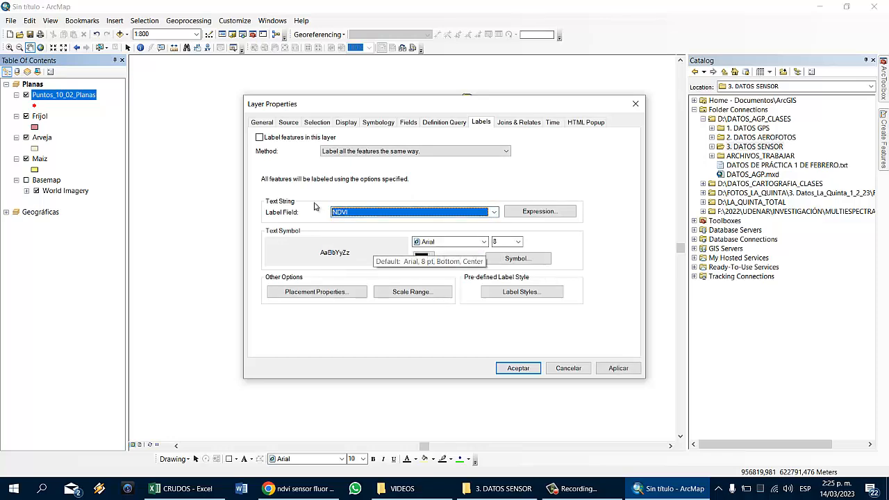
left_click(260, 139)
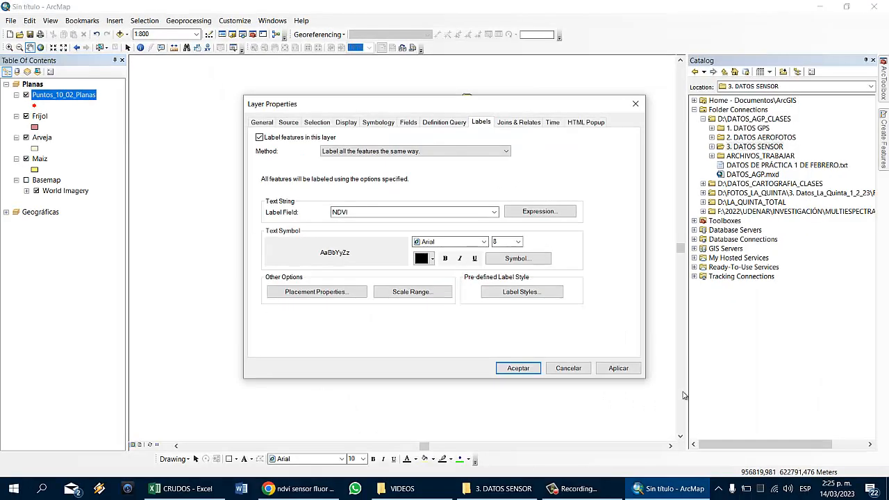
left_click(618, 369)
left_click(518, 368)
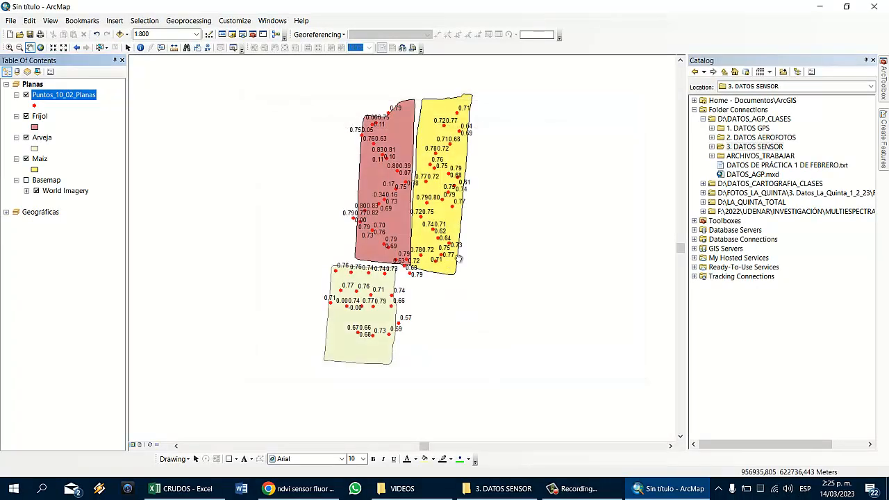
Examine the NDVI labels up close in the Maiz lot, including points where several readings share one location.
scroll(445, 213, "down", 3)
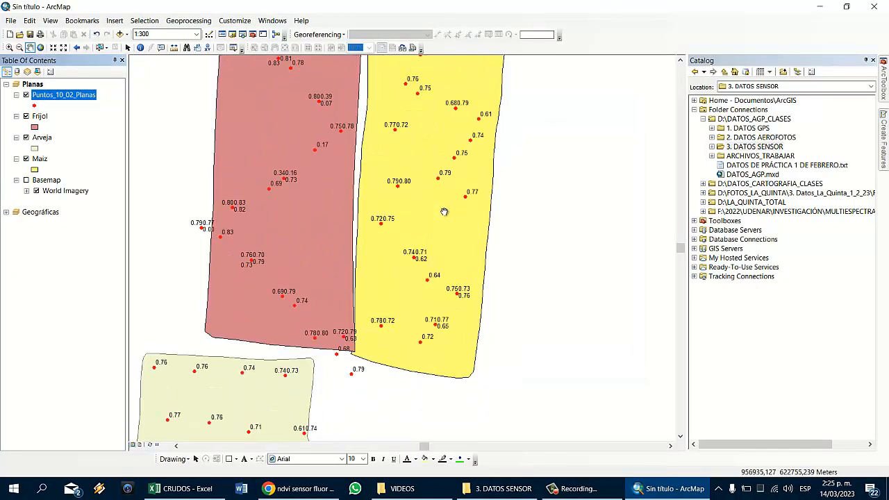
left_click_drag(458, 183, 477, 199)
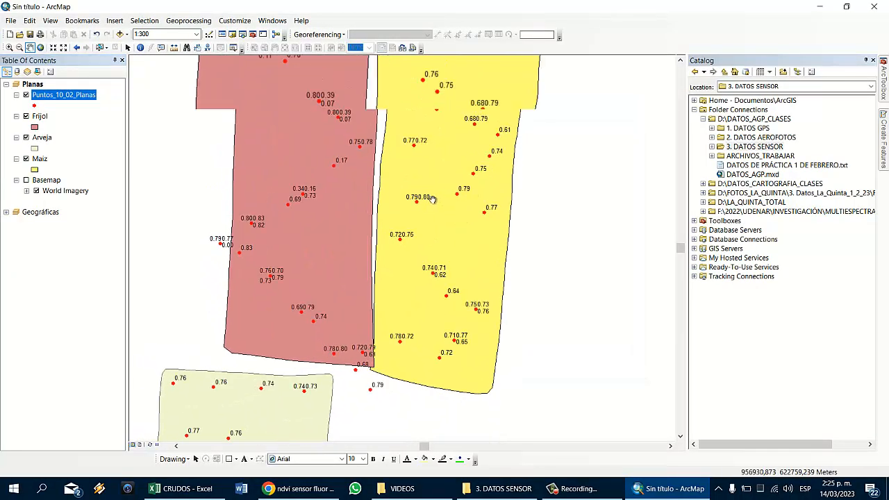
scroll(424, 198, "down", 2)
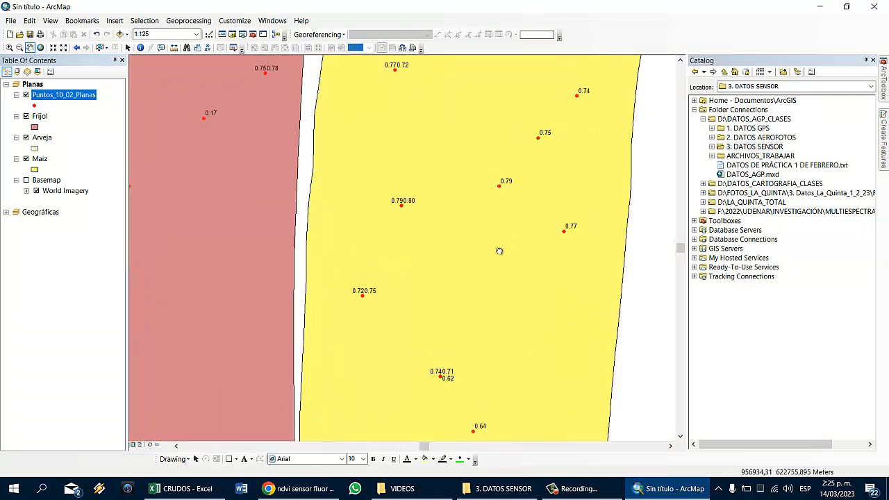
left_click_drag(500, 257, 496, 188)
left_click_drag(544, 208, 462, 277)
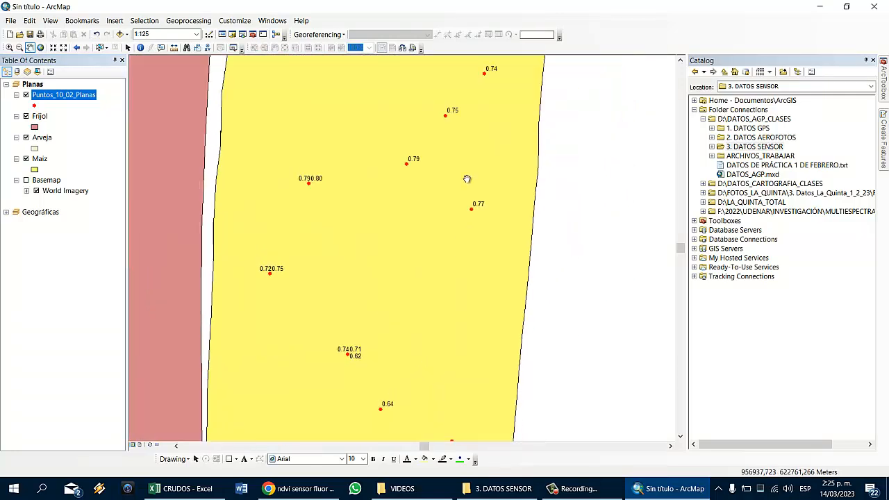
left_click_drag(458, 316, 512, 183)
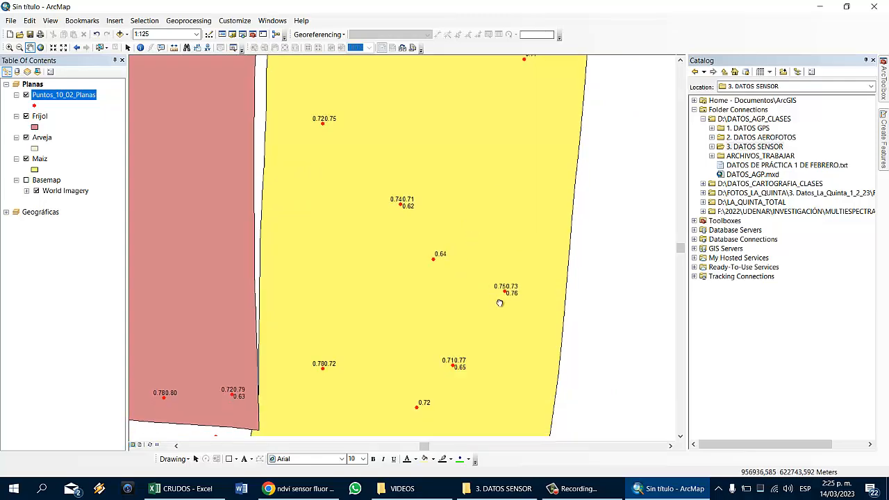
left_click_drag(502, 312, 431, 221)
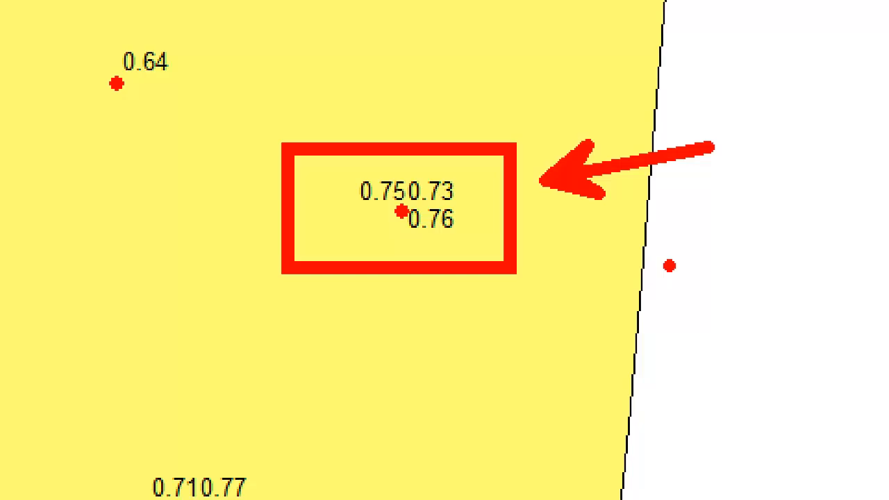
key("Escape")
scroll(445, 204, "down", 1)
scroll(394, 182, "up", 2)
scroll(405, 175, "down", 1)
scroll(404, 175, "down", 2)
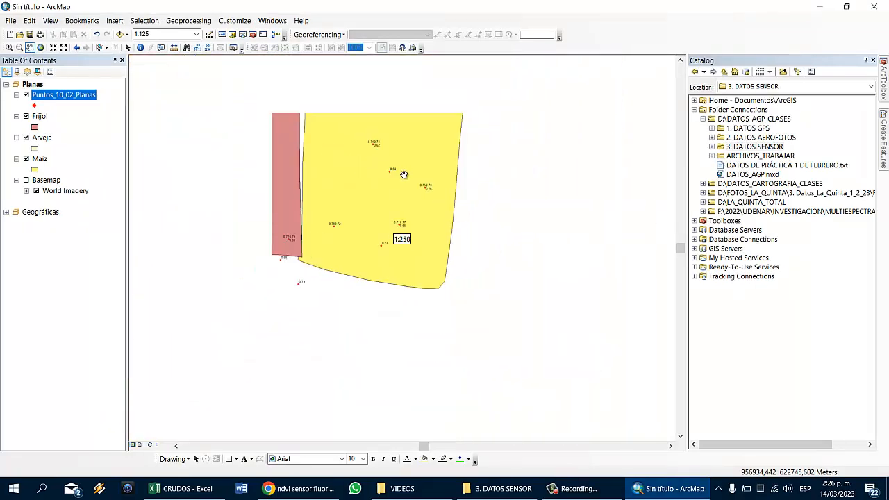
Review the NDVI labels over the Frijol and Arveja lots and across all three crop lots together.
left_click_drag(389, 119, 489, 183)
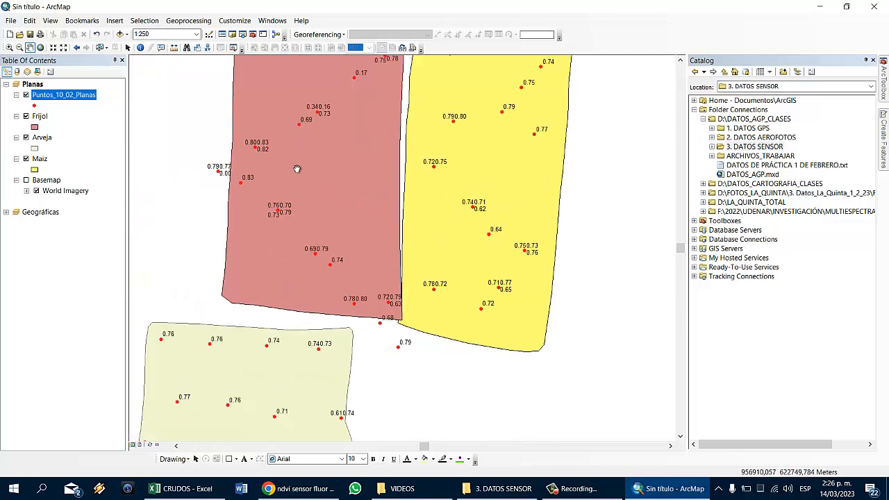
left_click_drag(296, 173, 315, 234)
scroll(405, 240, "down", 1)
left_click_drag(502, 303, 509, 239)
scroll(509, 238, "down", 1)
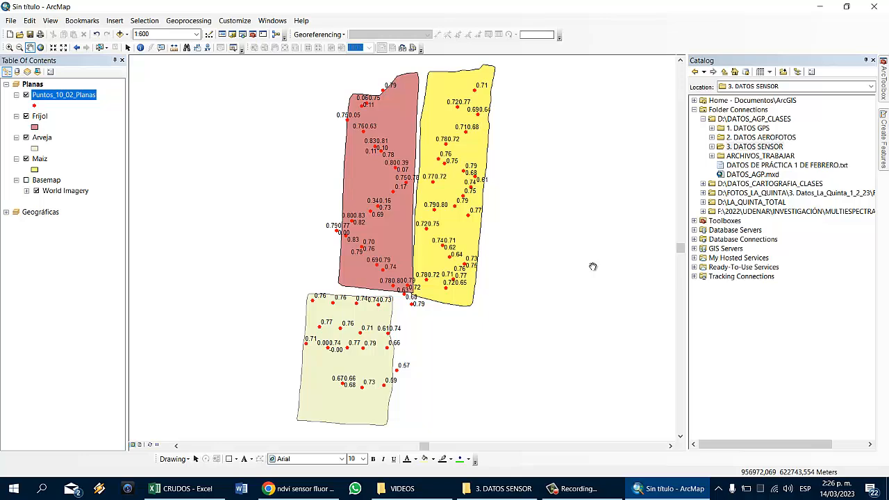
left_click_drag(553, 231, 573, 225)
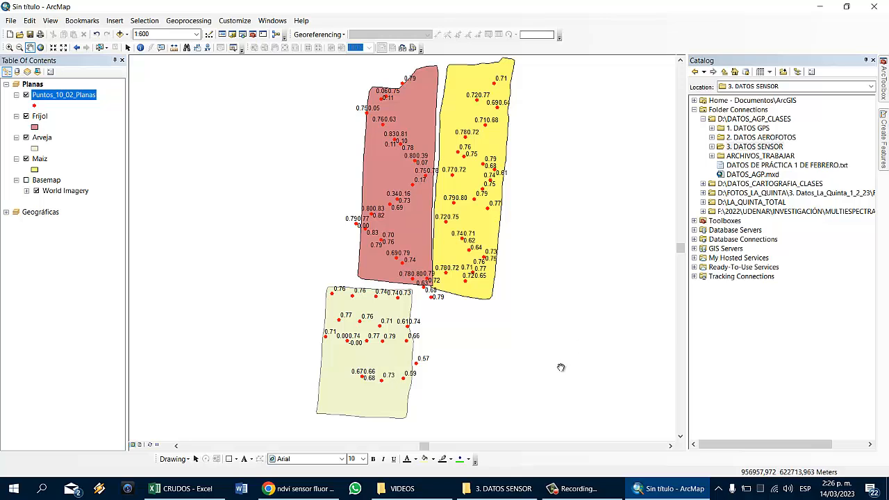
left_click(578, 488)
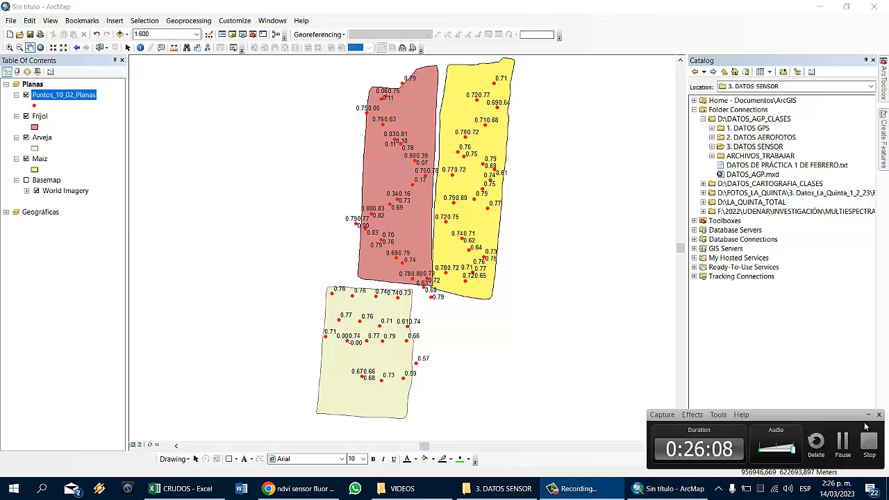